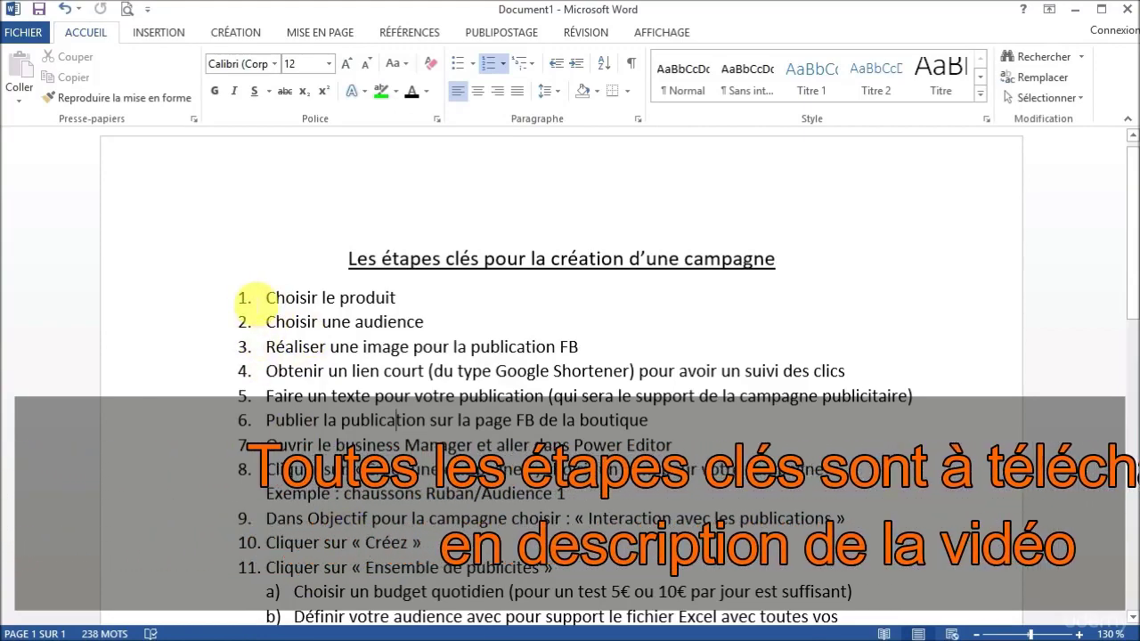
# Review the checklist's product and audience steps alongside the Des petits Pieds Facebook post and the vertbaudet row in the Excel audience table
pyautogui.moveTo(165, 300); pyautogui.dragTo(194, 325)
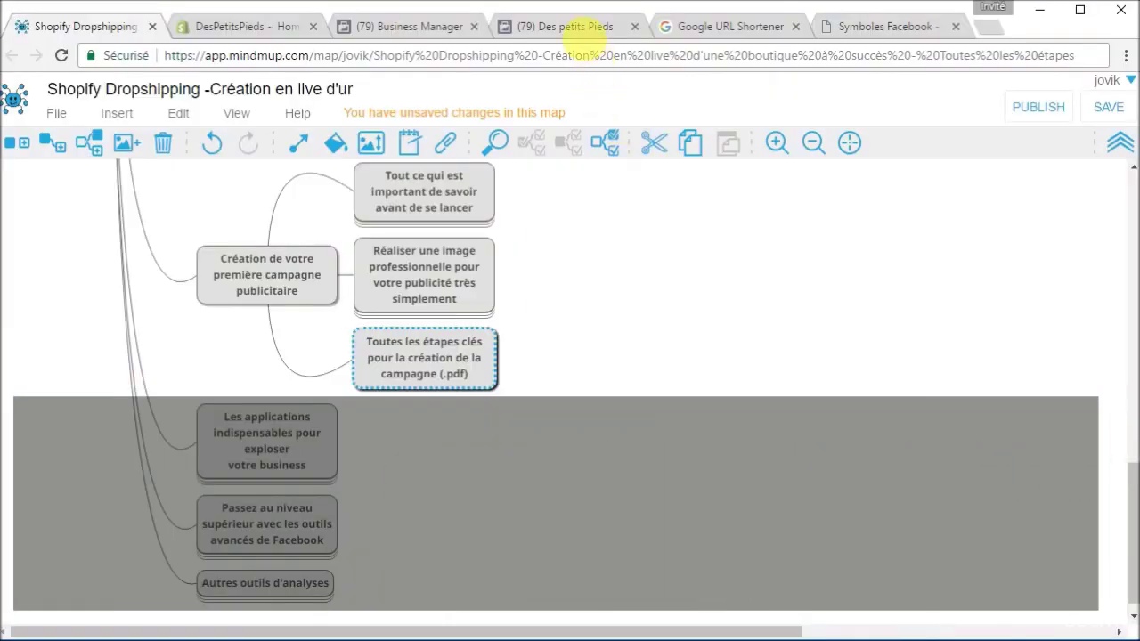
pyautogui.click(588, 27)
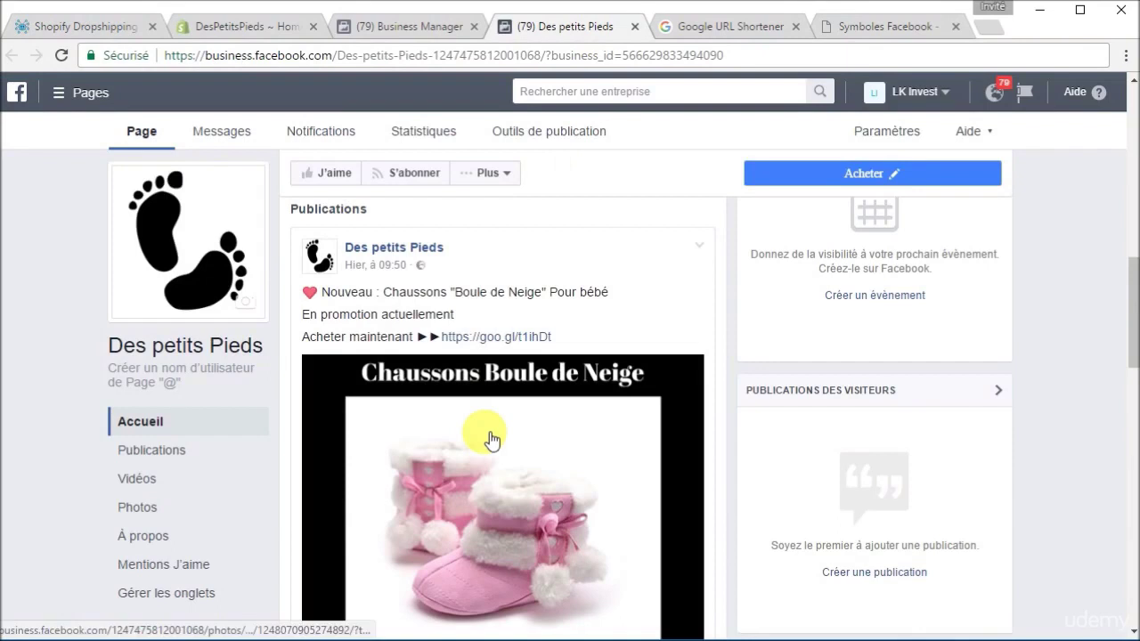
pyautogui.scroll(-1, 493, 439)
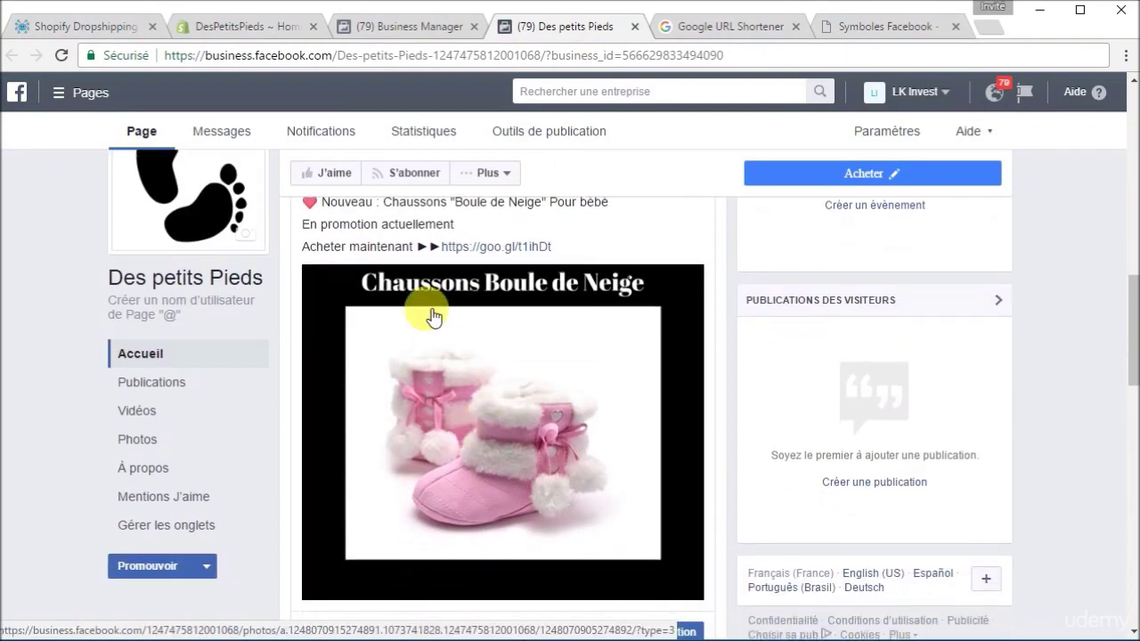
pyautogui.scroll(1, 637, 296)
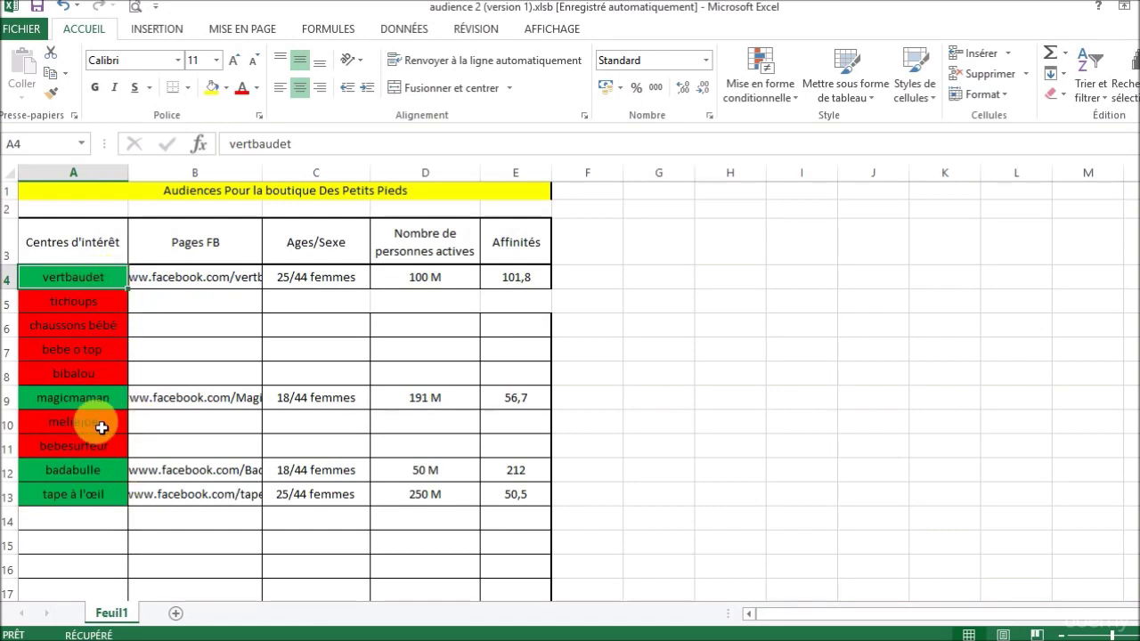
pyautogui.click(104, 501)
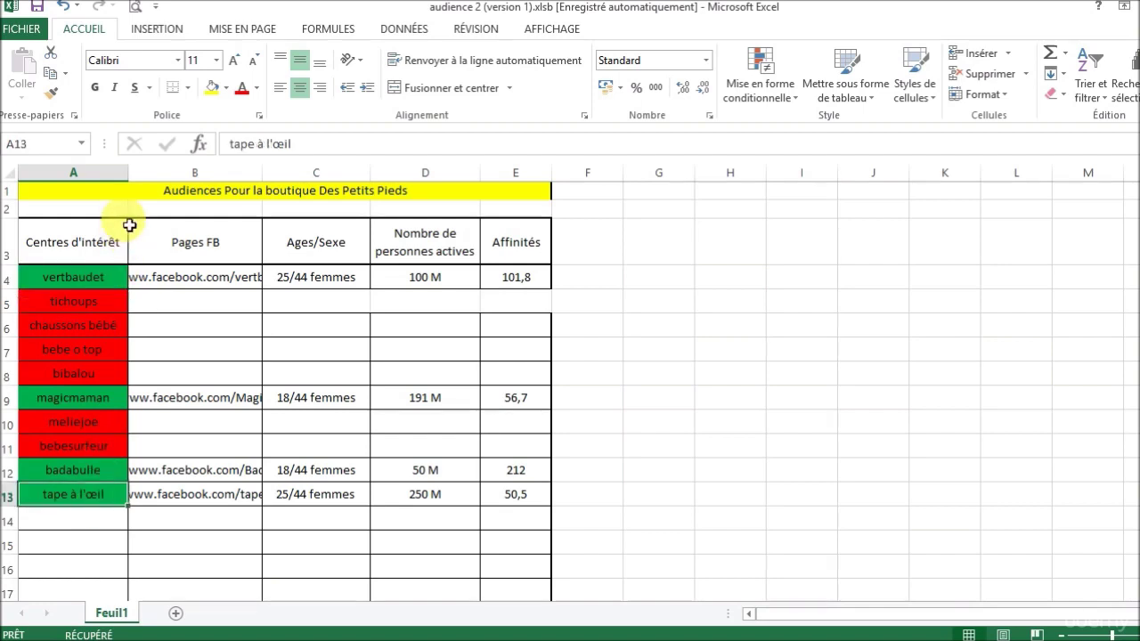
pyautogui.click(99, 281)
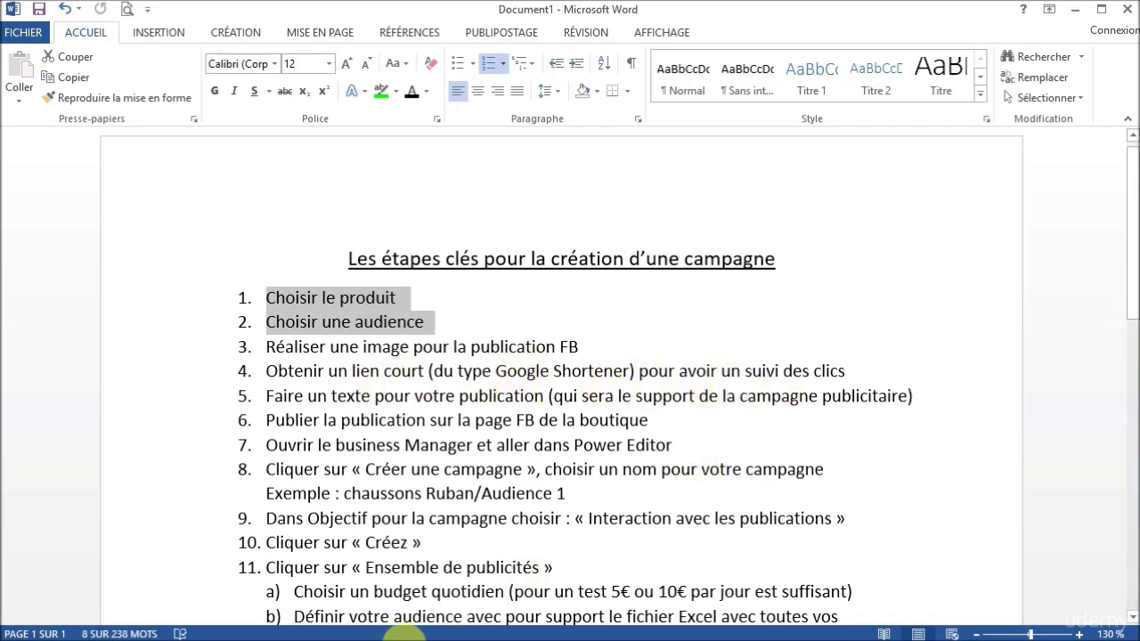
# Examine the Facebook post's short link, its Google URL Shortener entry and the Shopify store home, and return to the Word checklist
pyautogui.click(404, 640)
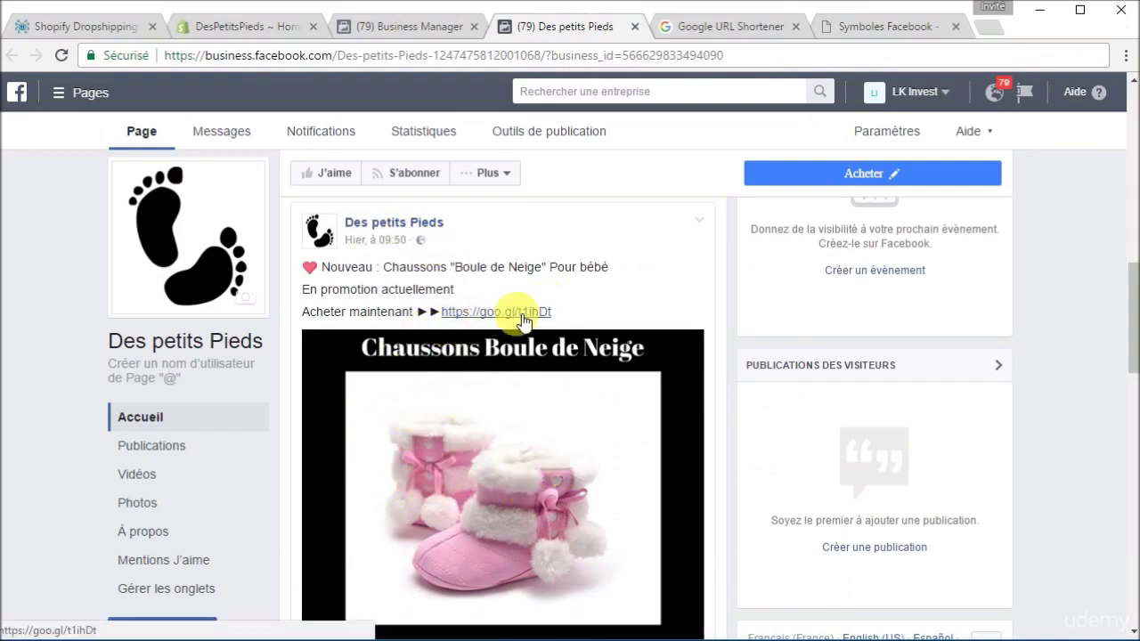
pyautogui.click(732, 30)
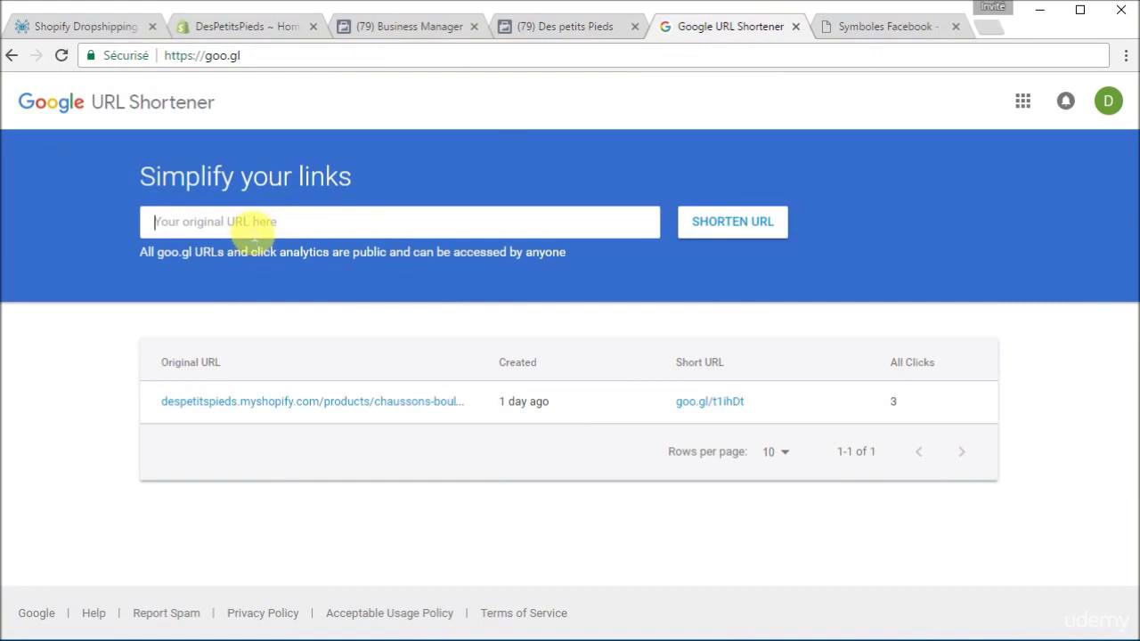
pyautogui.moveTo(571, 401)
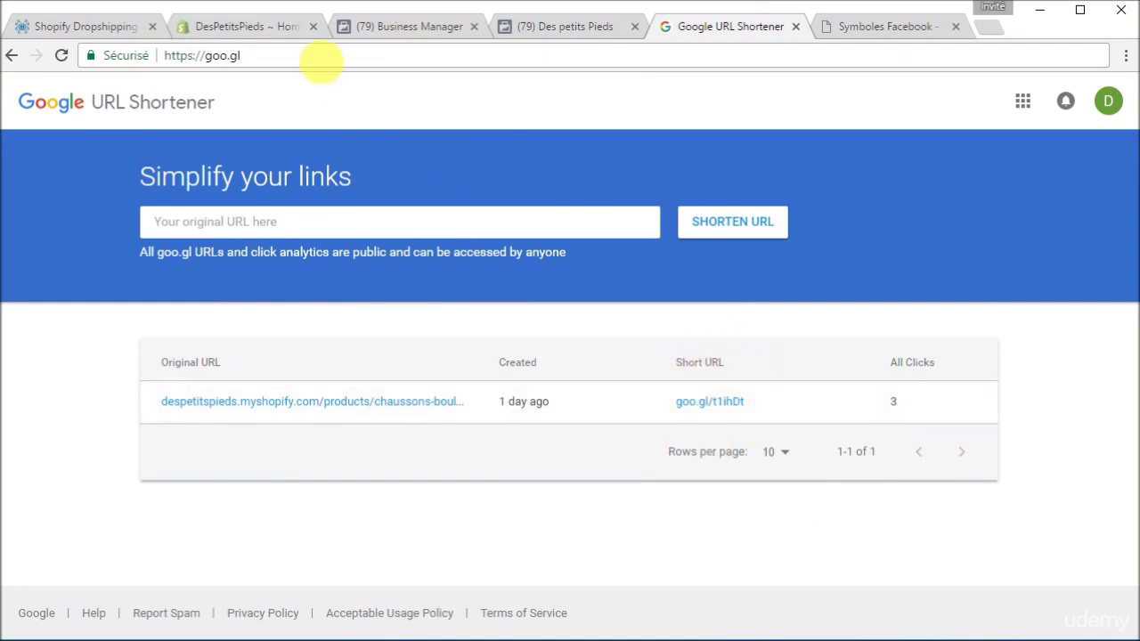
pyautogui.click(276, 29)
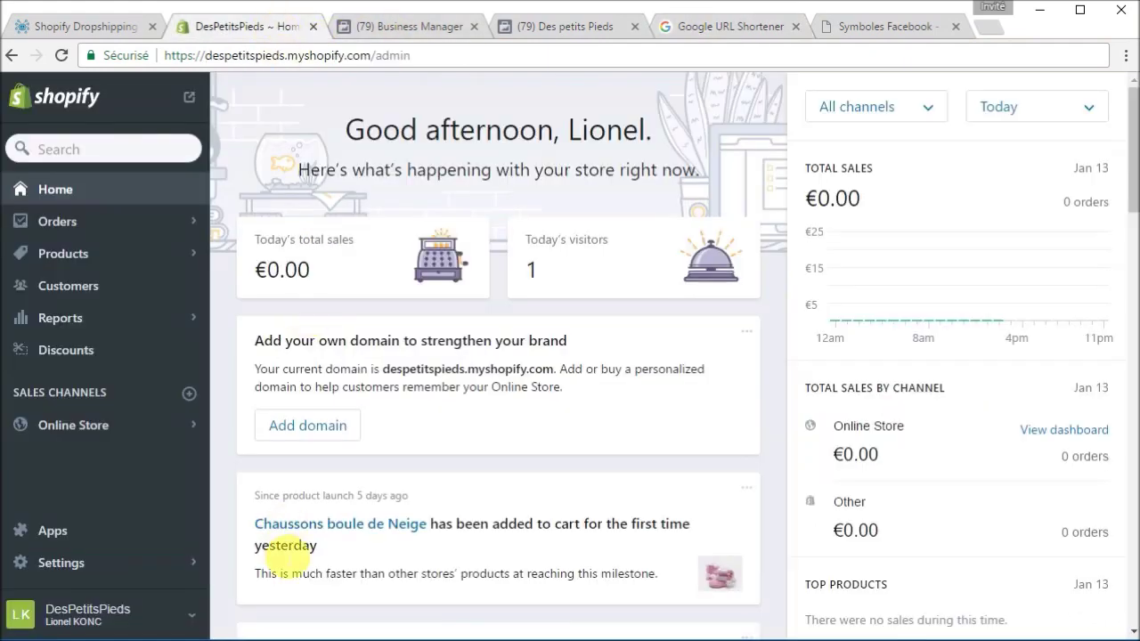
pyautogui.hotkey('alt', 'Tab')
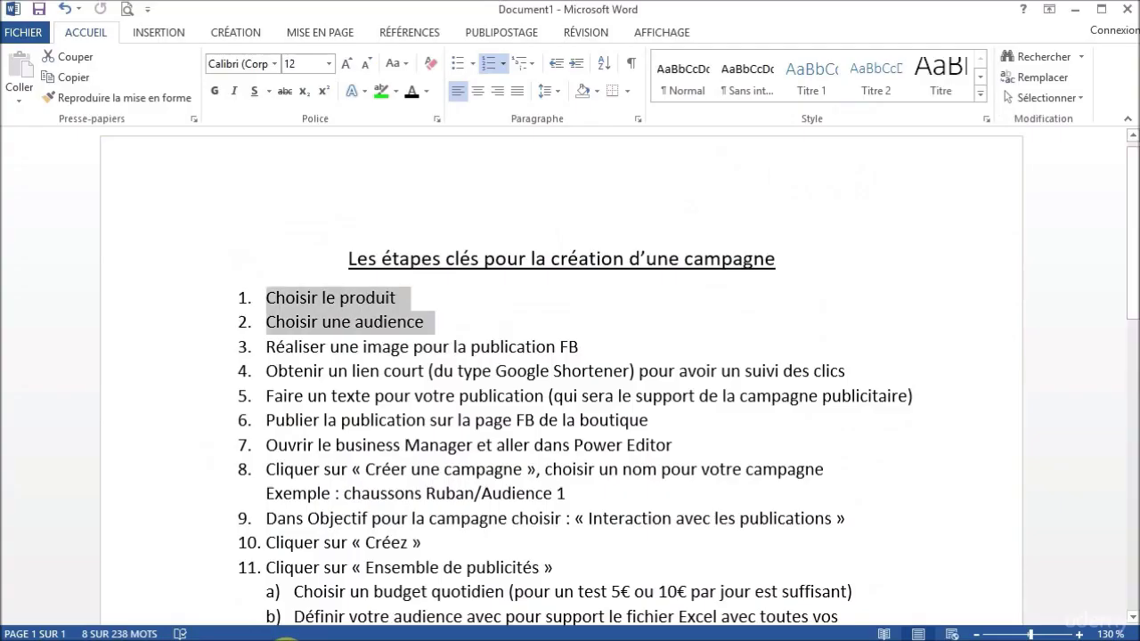
pyautogui.click(352, 372)
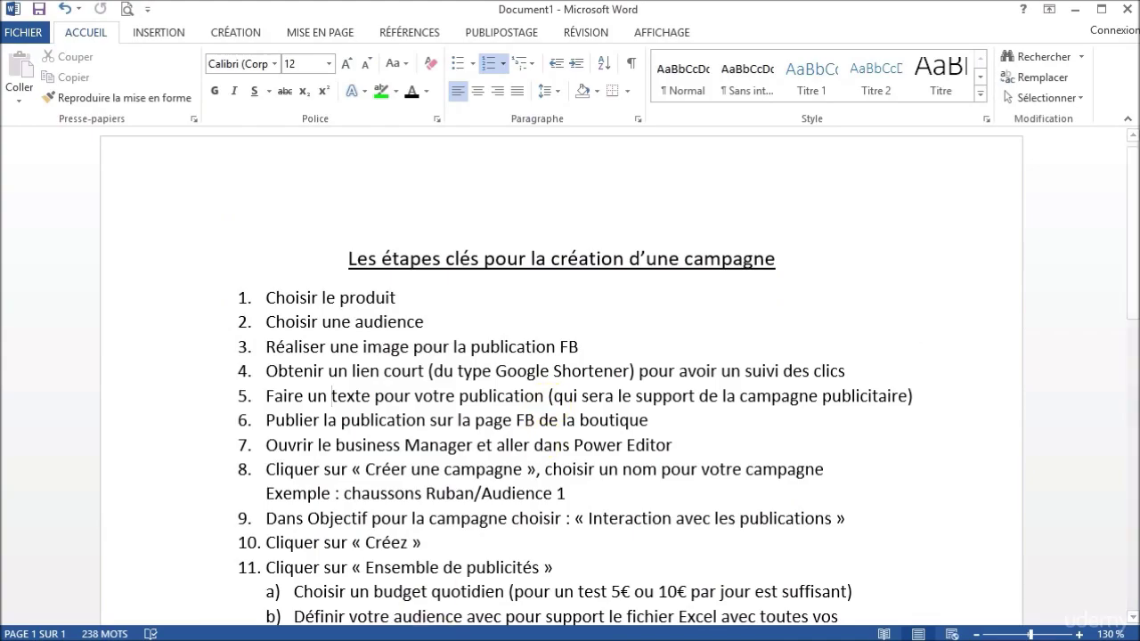
# Review the published post on the Des petits Pieds page, and highlight step 7 about Power Editor in the Word checklist
pyautogui.hotkey('alt', 'Tab')
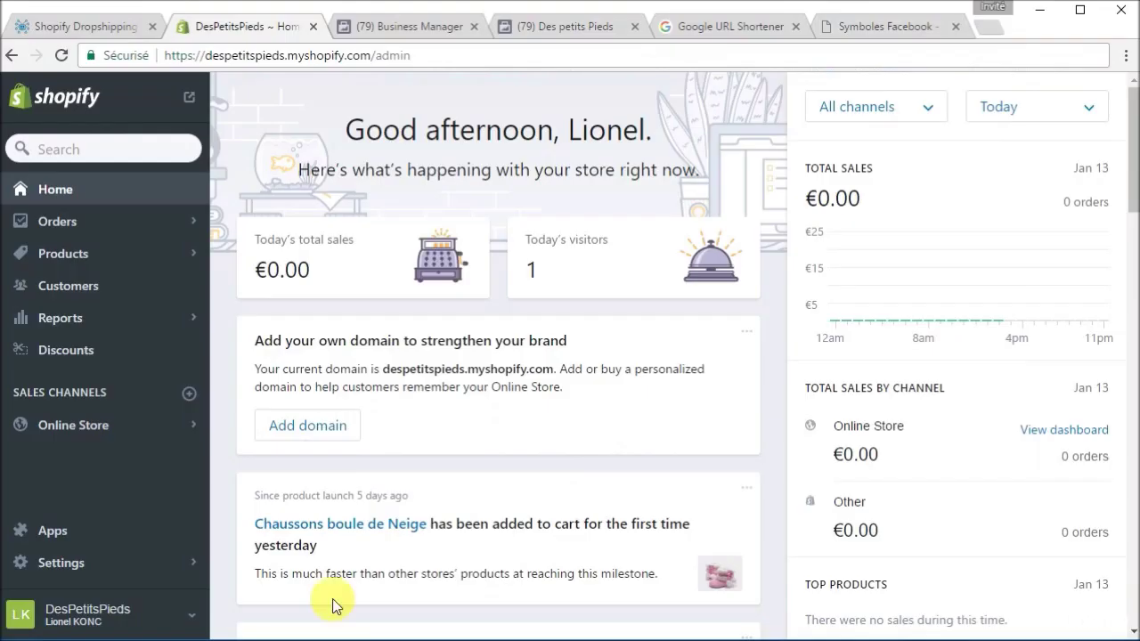
pyautogui.click(554, 31)
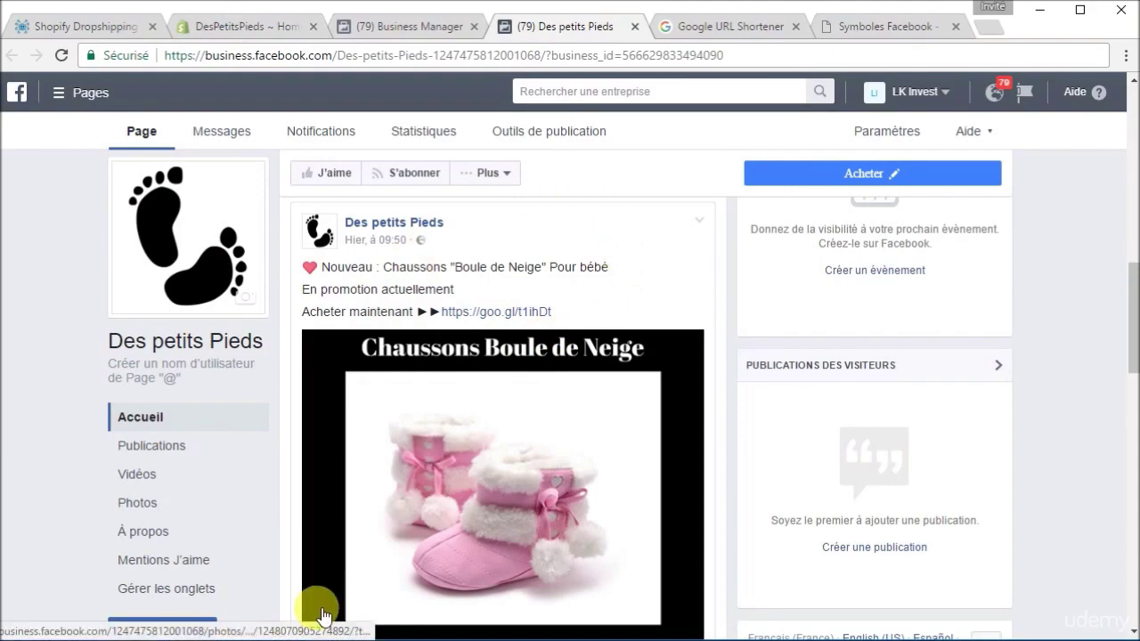
pyautogui.hotkey('alt', 'Tab')
pyautogui.scroll(-1, 325, 487)
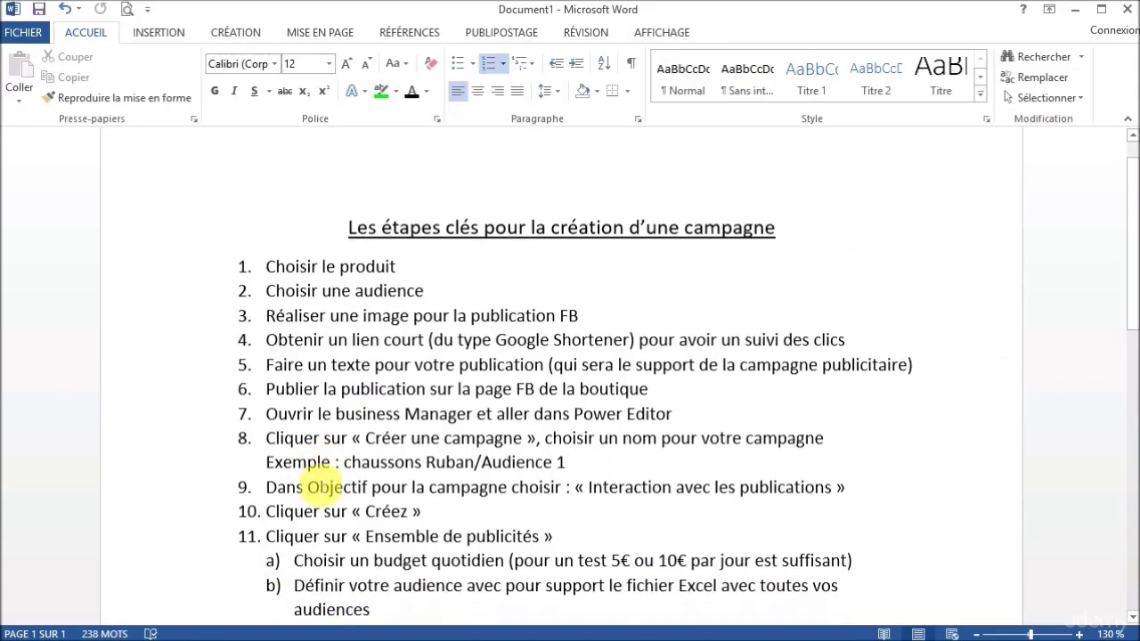
pyautogui.scroll(-1, 325, 487)
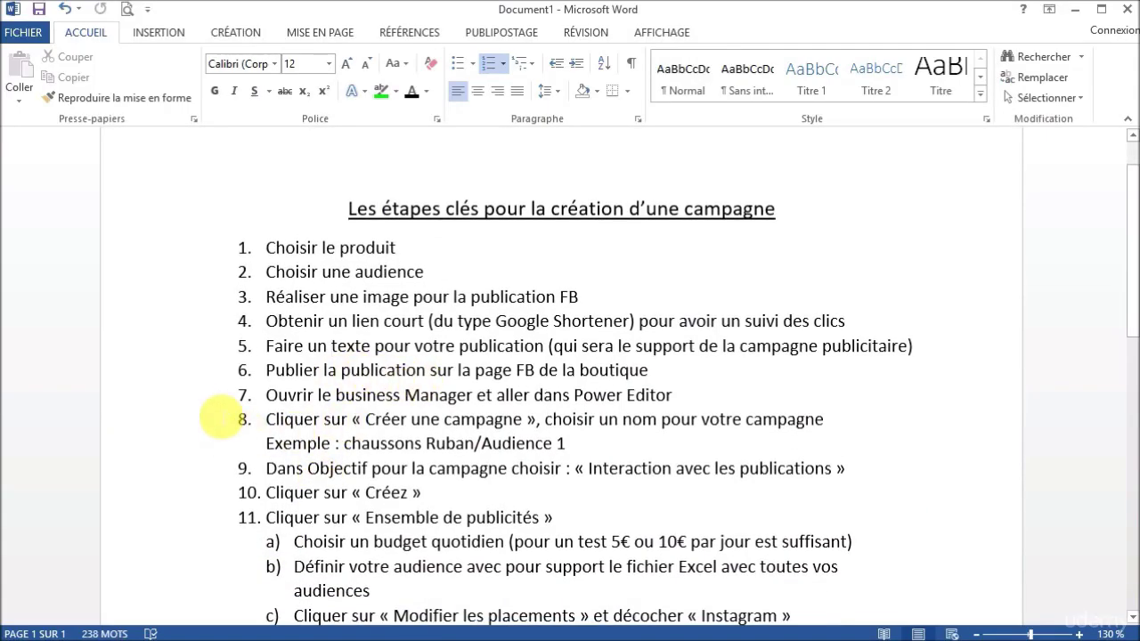
pyautogui.click(207, 401)
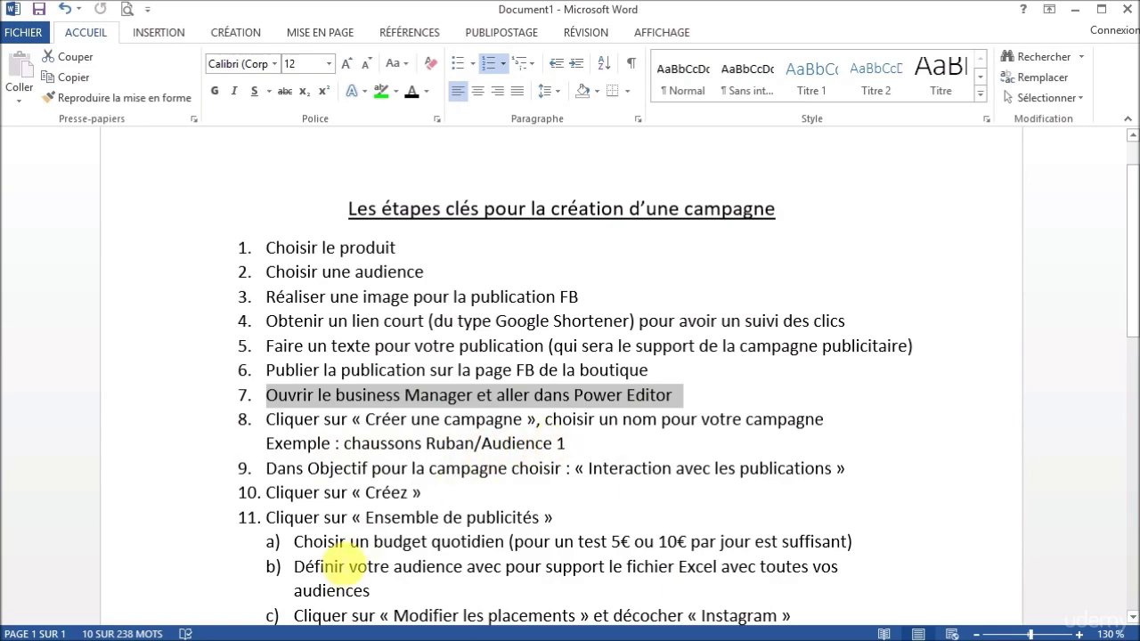
# Switch to the browser and open Power Editor from Facebook Business Manager
pyautogui.hotkey('alt', 'Tab')
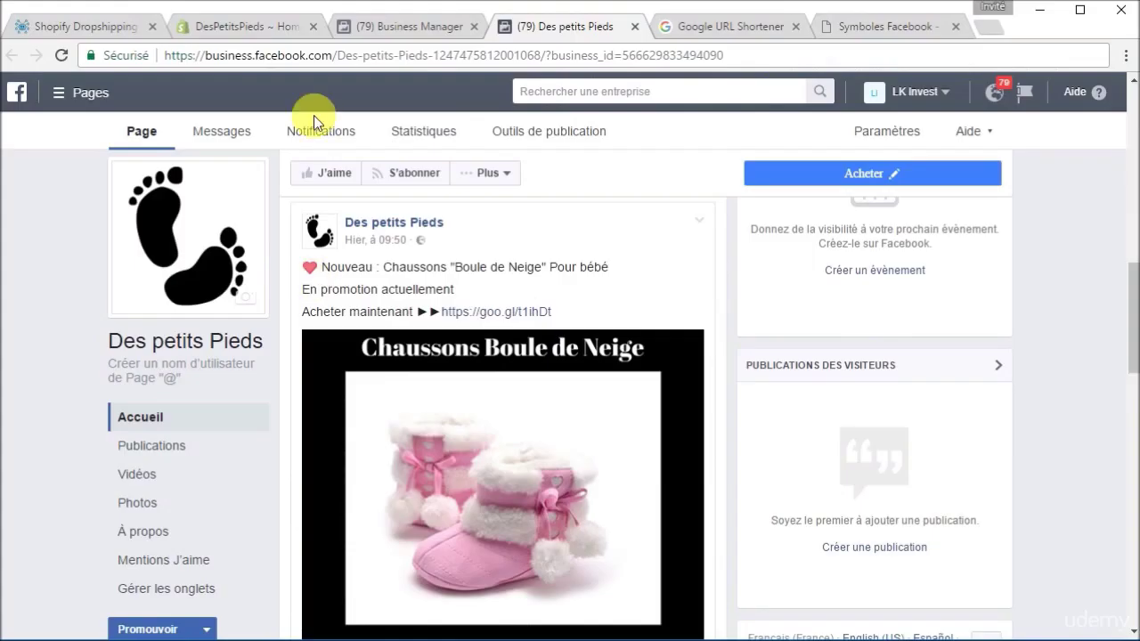
pyautogui.click(412, 30)
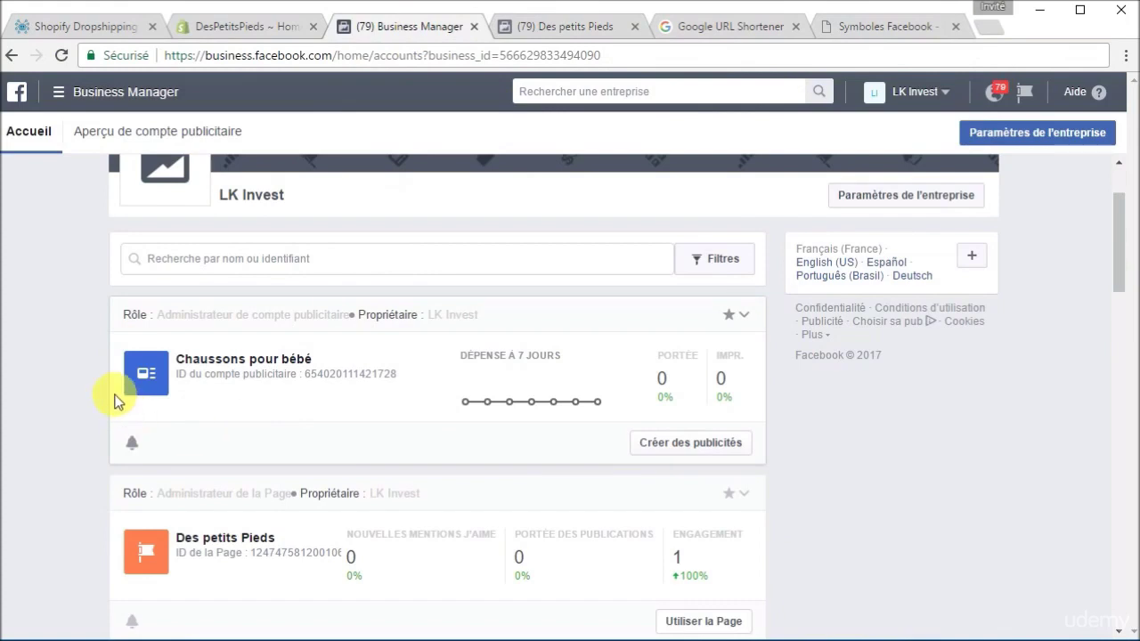
pyautogui.click(60, 92)
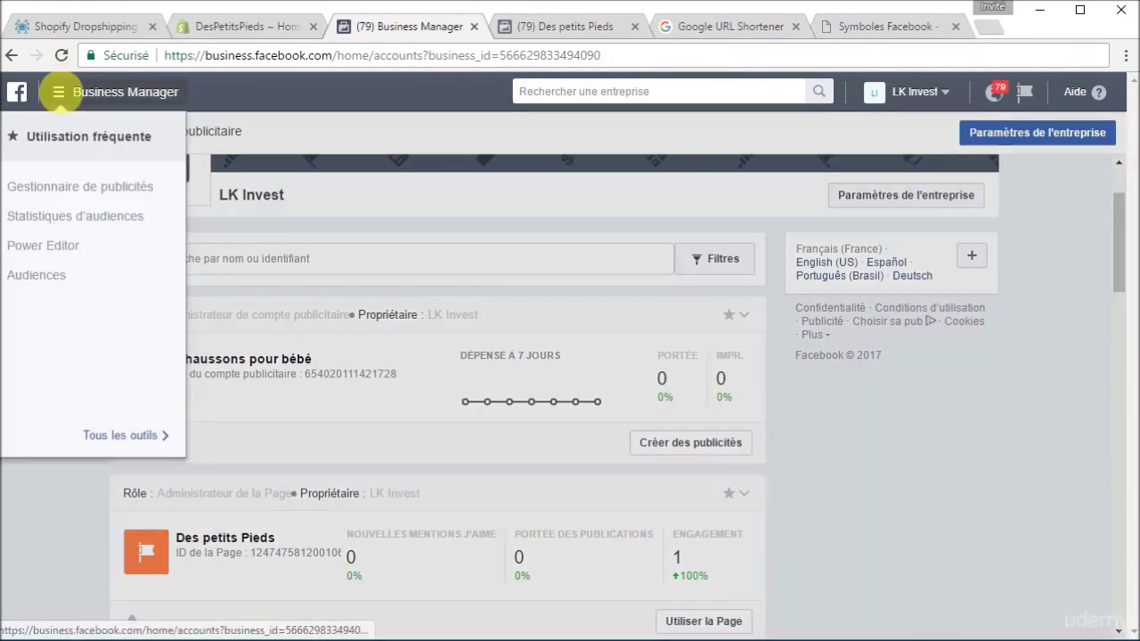
pyautogui.click(51, 253)
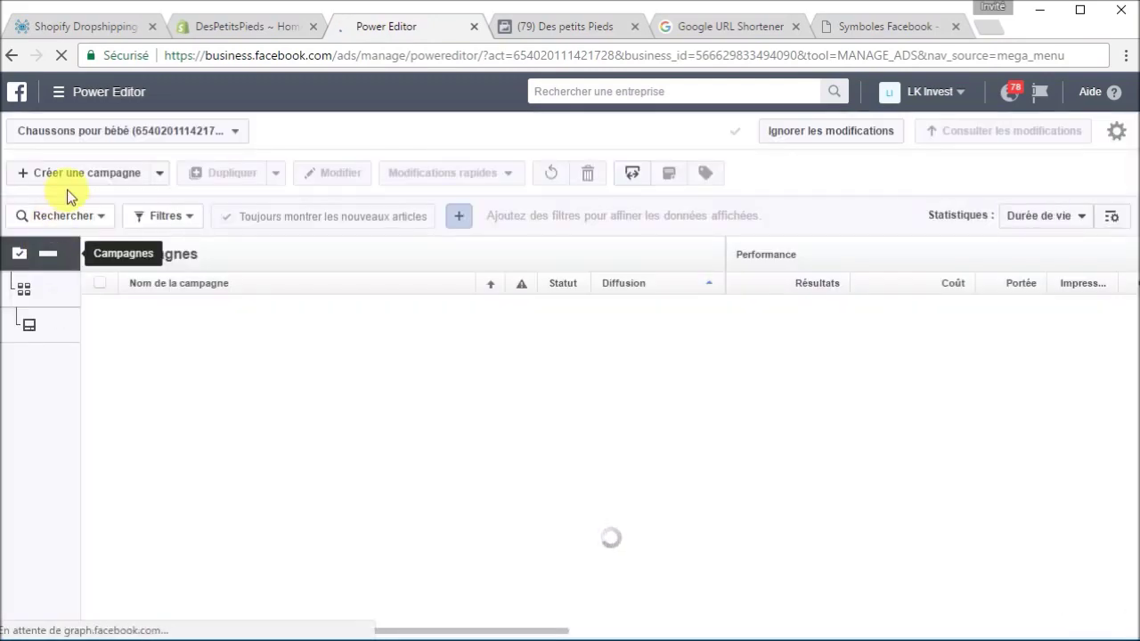
# Start a new campaign named "Chaussons boule de neige/Verbaudet" and copy that name
pyautogui.click(94, 173)
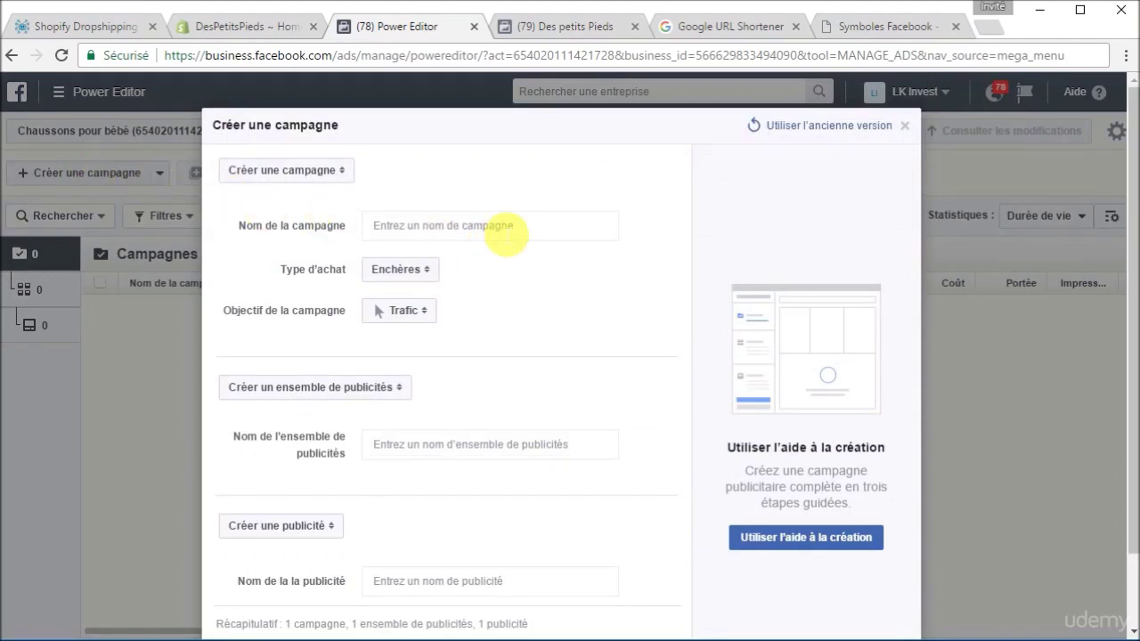
pyautogui.click(506, 234)
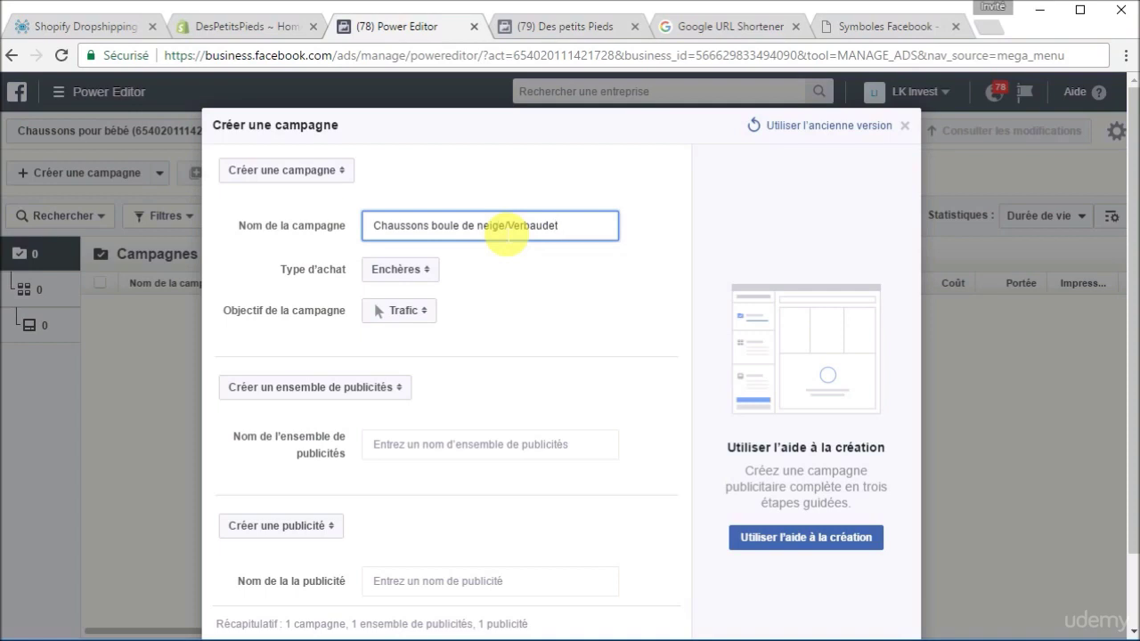
pyautogui.hotkey('ctrl', 'a')
pyautogui.rightClick(507, 239)
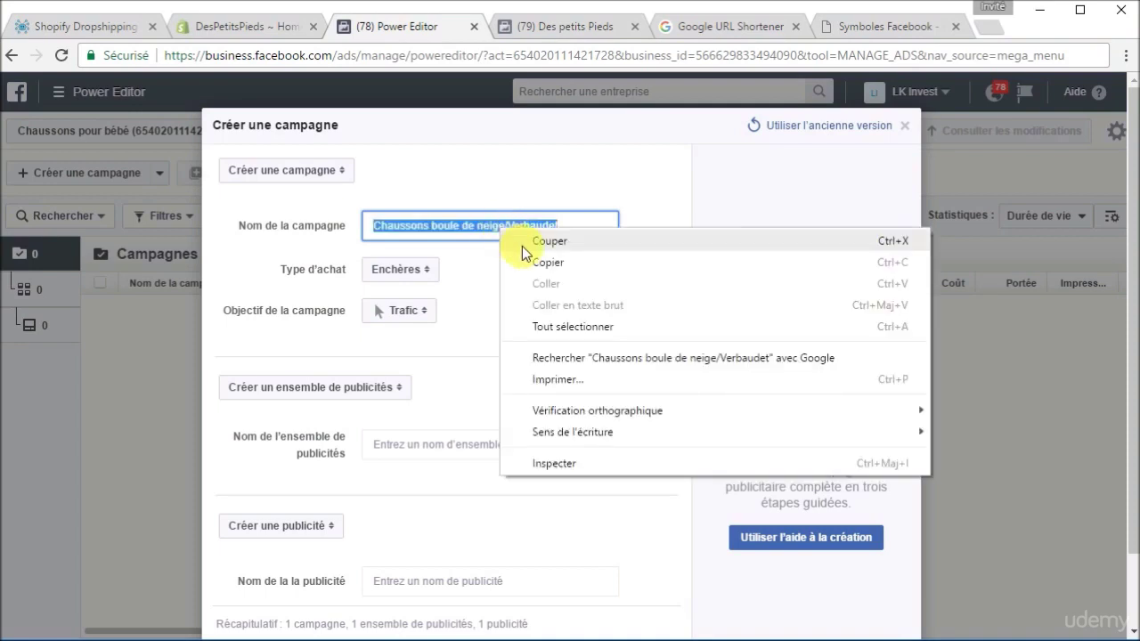
pyautogui.click(542, 257)
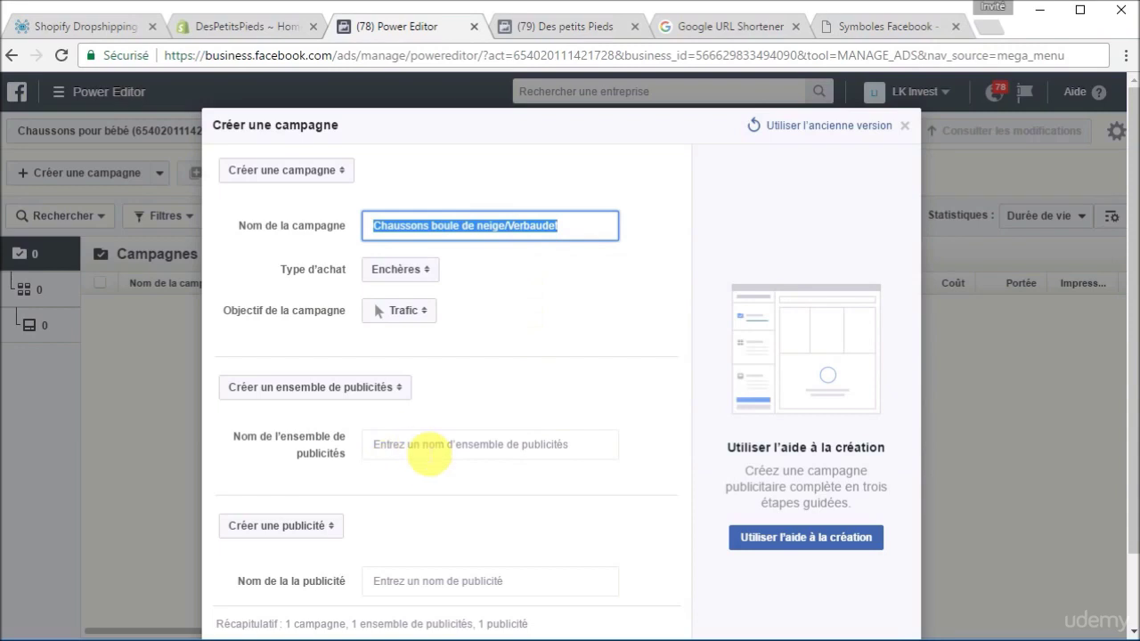
# Paste the campaign name "Chaussons boule de neige/Verbaudet" as the name of both the ad set and the ad
pyautogui.click(428, 450)
pyautogui.rightClick(423, 445)
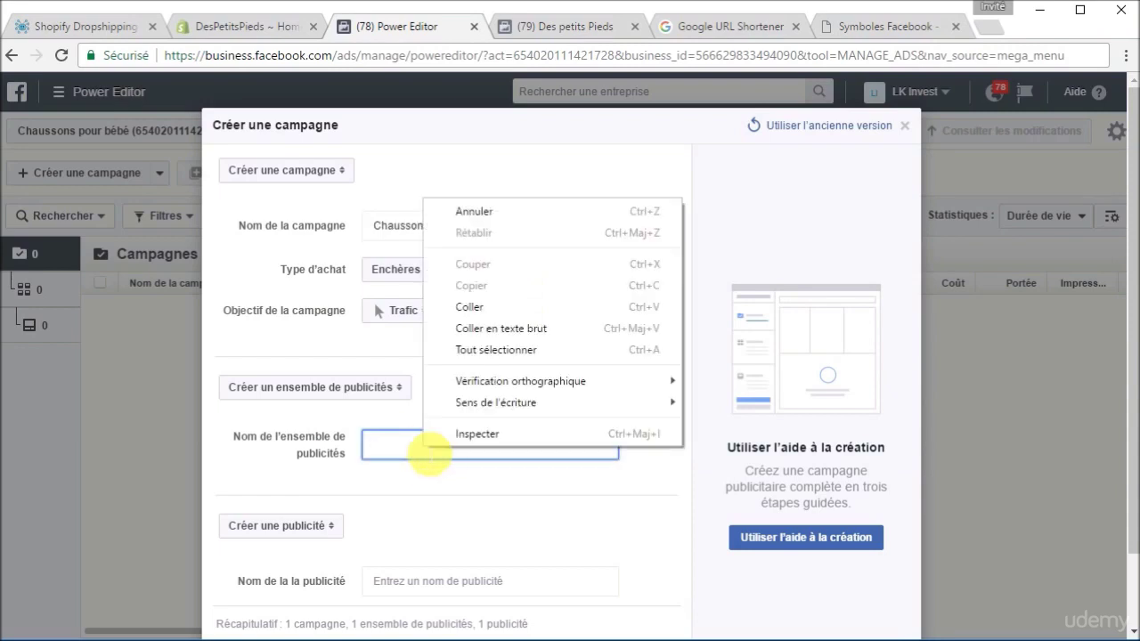
pyautogui.click(498, 304)
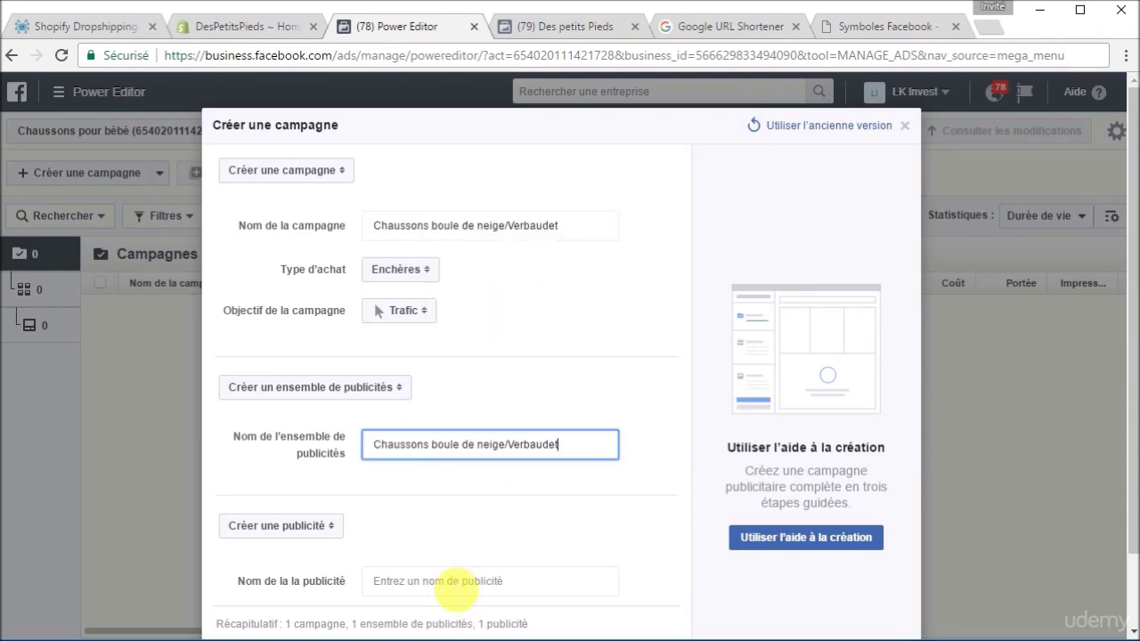
pyautogui.click(447, 583)
pyautogui.rightClick(450, 583)
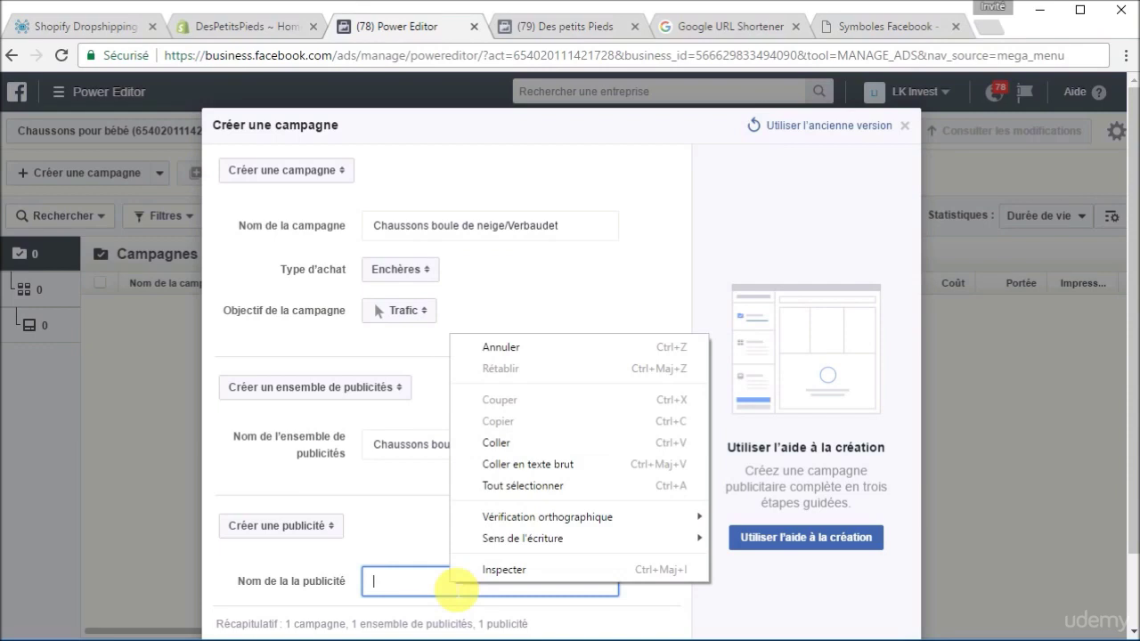
pyautogui.click(504, 443)
pyautogui.click(569, 335)
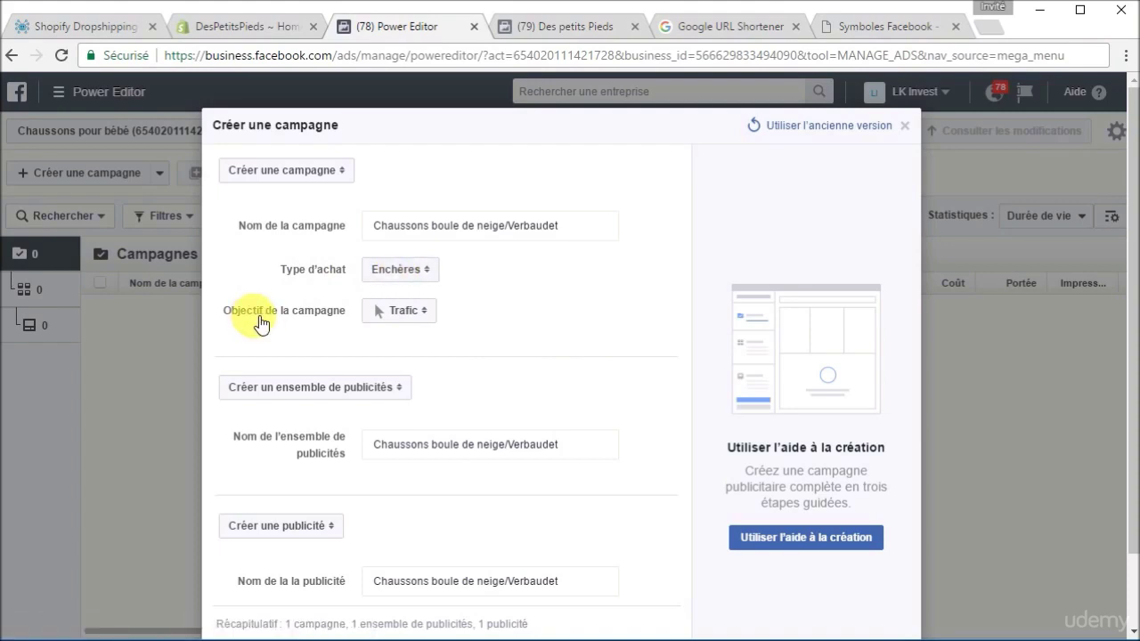
# Set the campaign objective to "Interaction avec les publications"
pyautogui.click(402, 311)
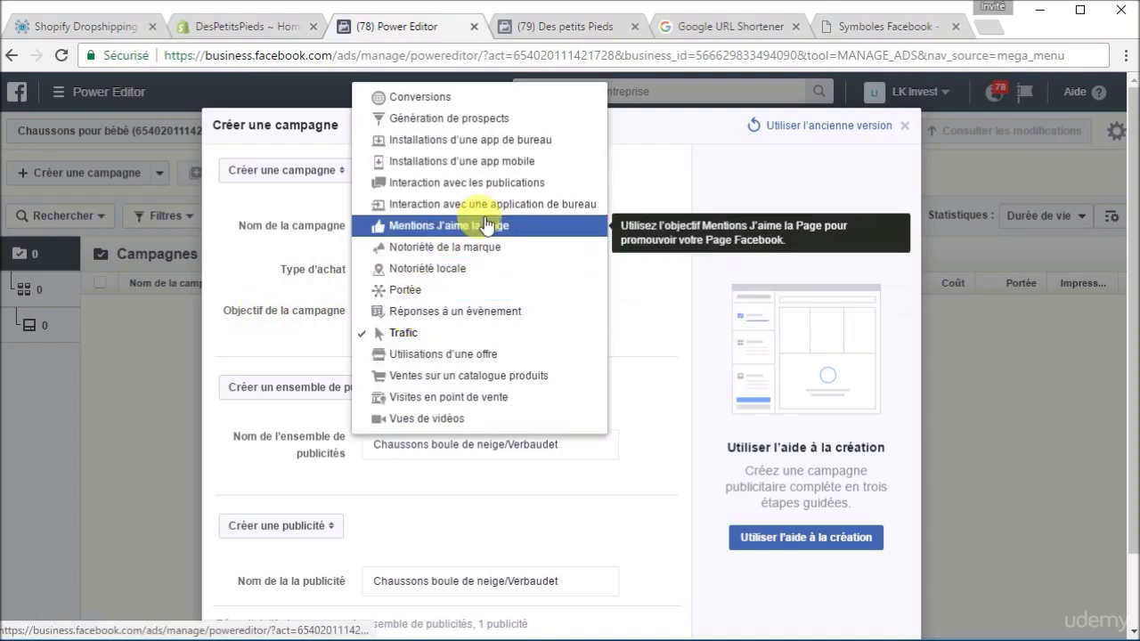
pyautogui.click(502, 183)
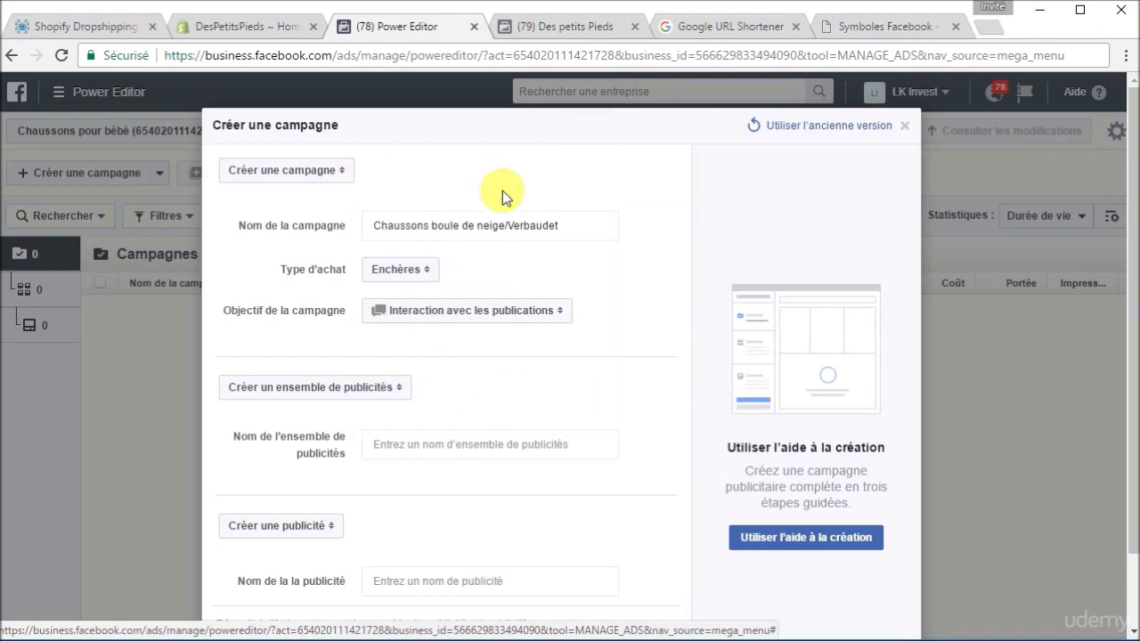
pyautogui.scroll(-1, 518, 372)
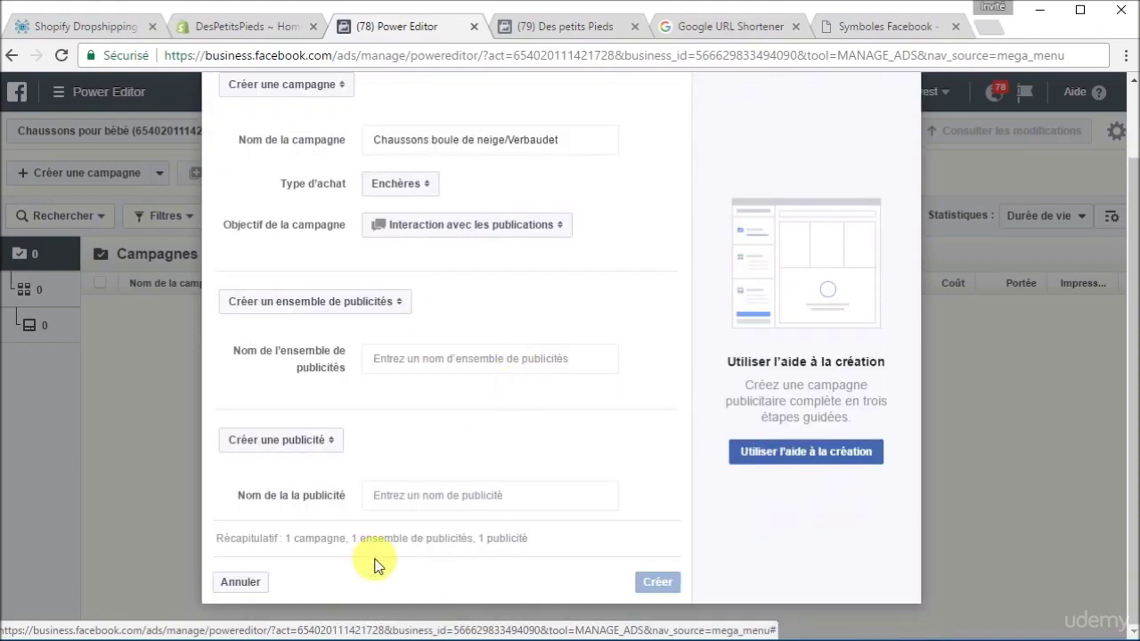
# Switch to the Word checklist and review step 9 on the campaign objective and the steps that follow it
pyautogui.click(301, 640)
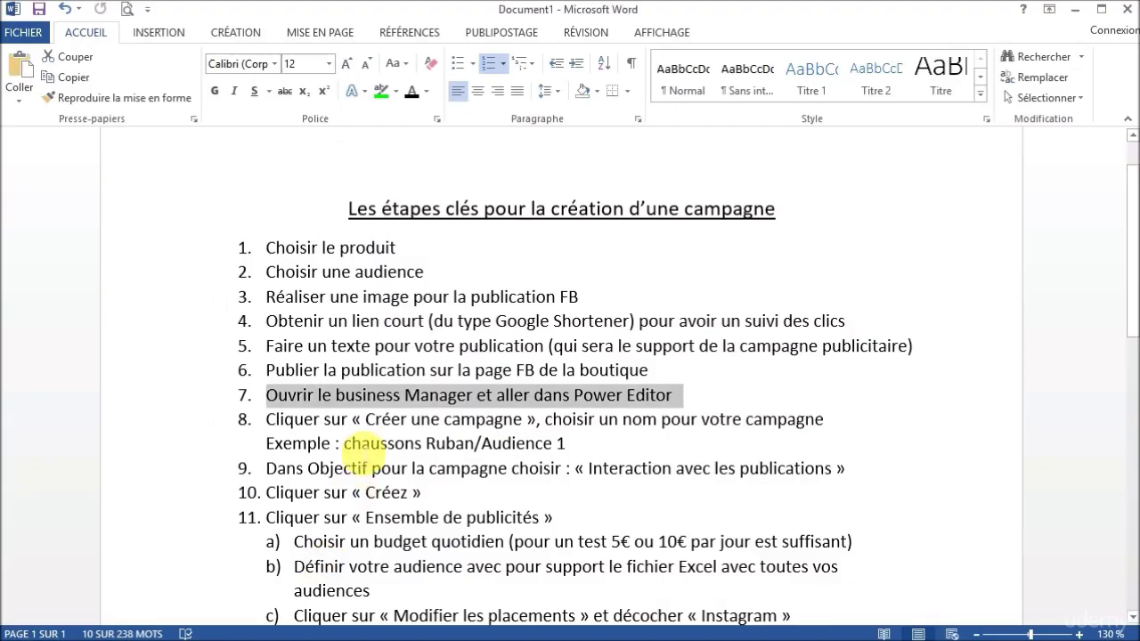
pyautogui.moveTo(267, 468); pyautogui.dragTo(810, 483)
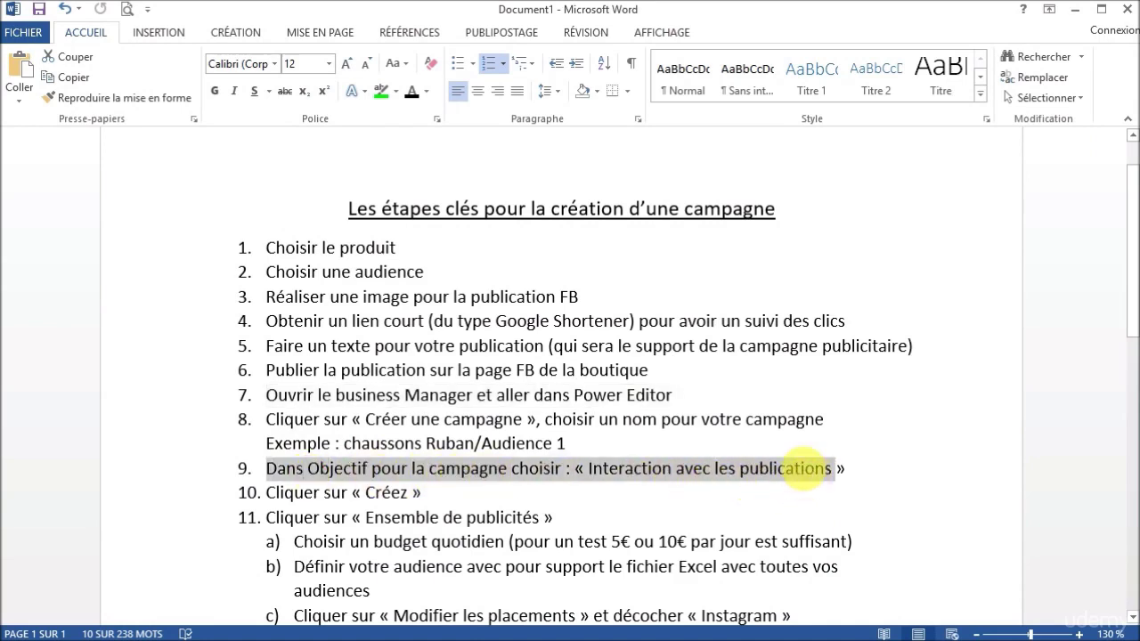
pyautogui.click(365, 517)
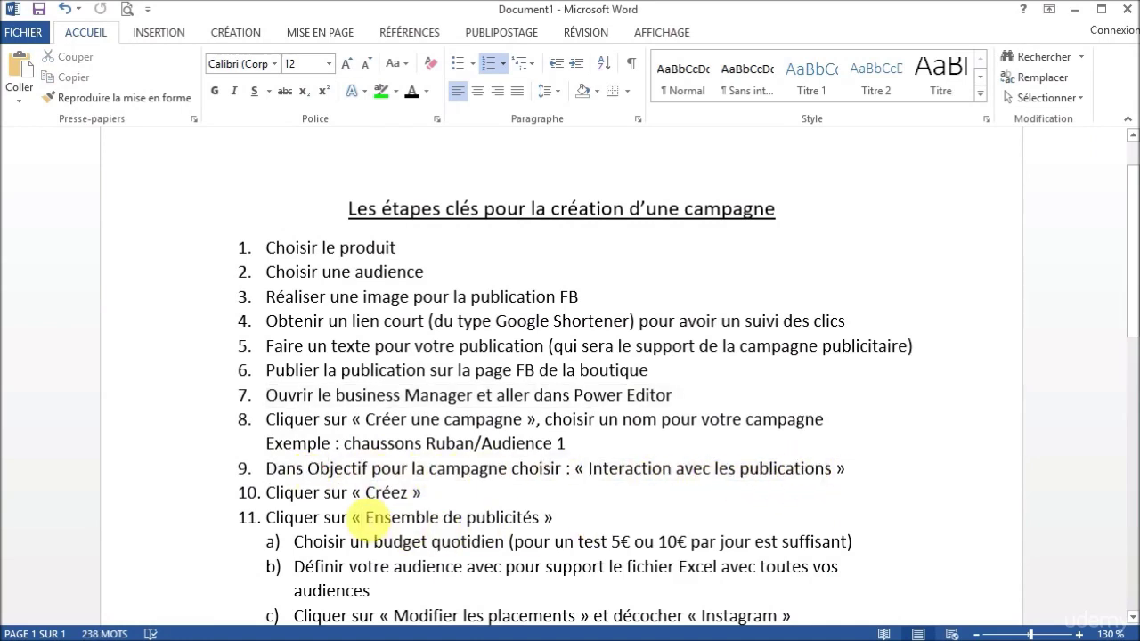
# Review checklist steps 10 to 15 in the Word document and return to Power Editor
pyautogui.click(401, 493)
pyautogui.scroll(-5, 402, 504)
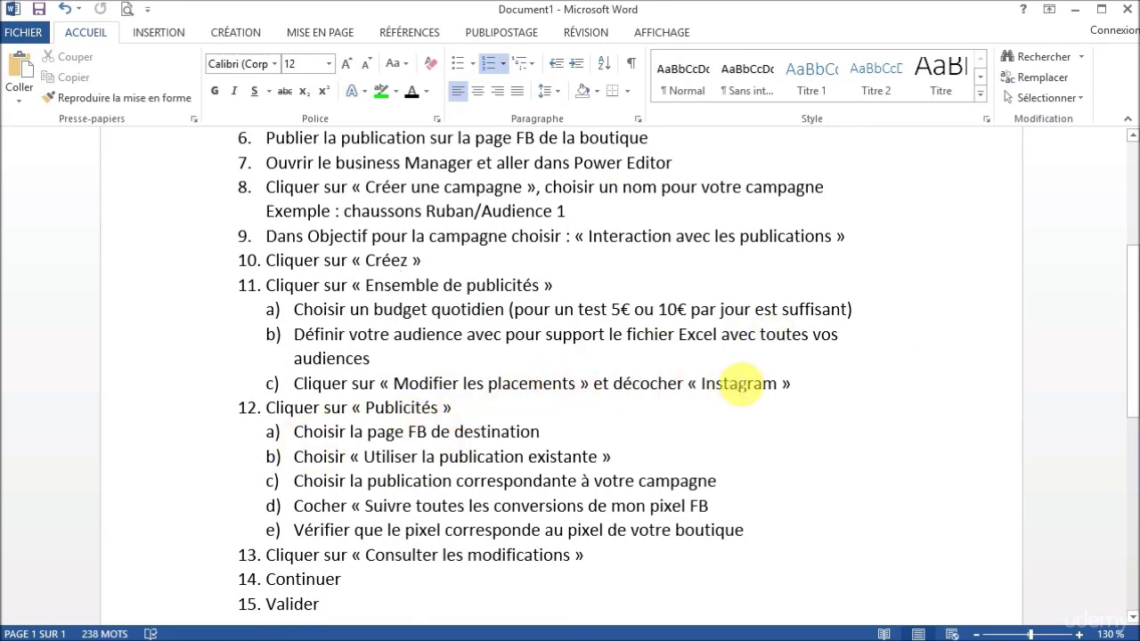
pyautogui.click(358, 610)
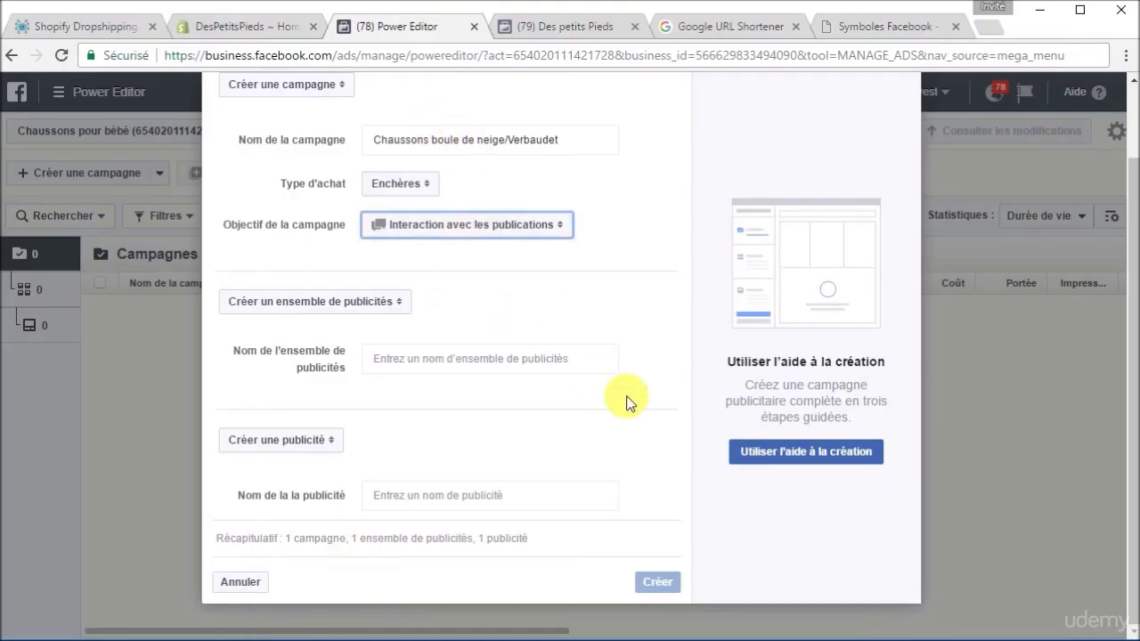
# Paste "Chaussons boule de neige/Verbaudet" as the ad set and ad names, and create the campaign
pyautogui.click(492, 358)
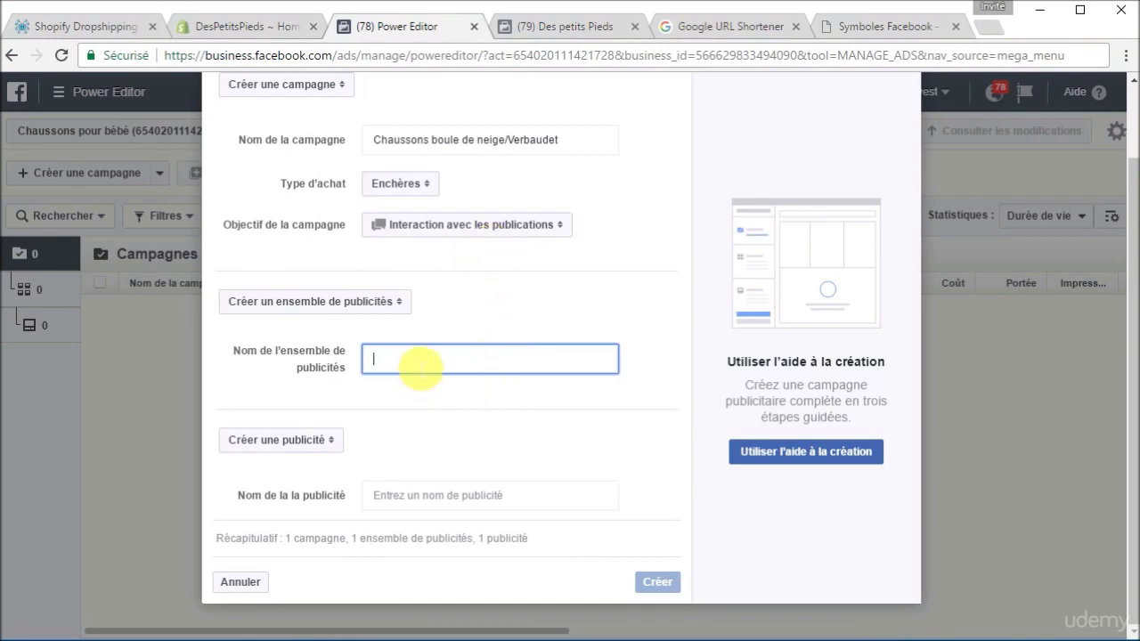
pyautogui.rightClick(415, 365)
pyautogui.click(485, 472)
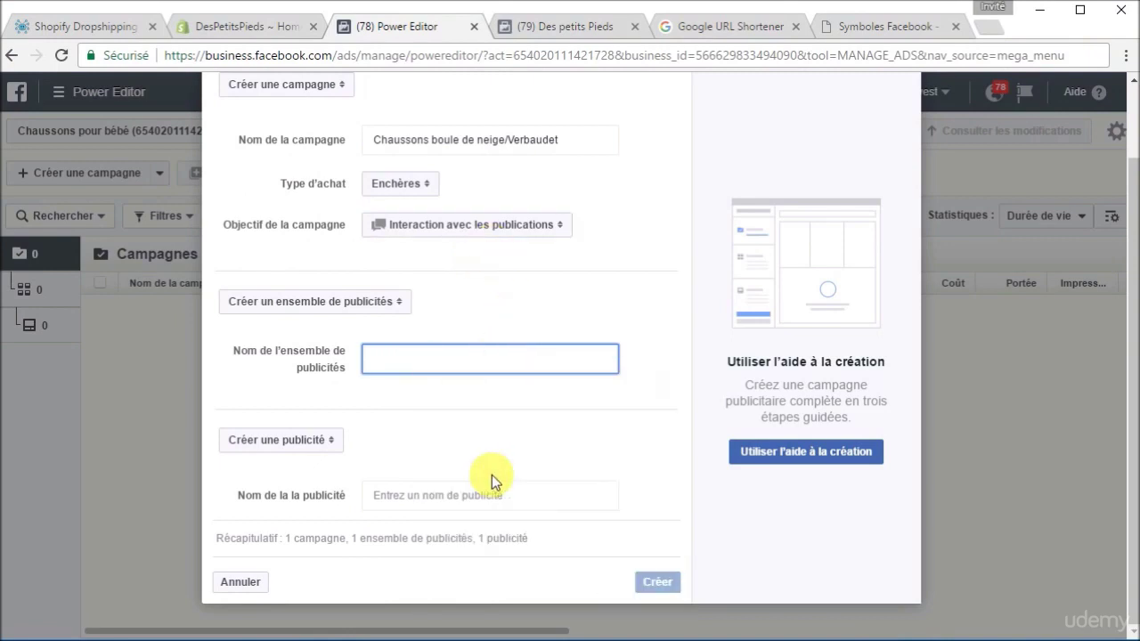
pyautogui.click(464, 497)
pyautogui.rightClick(464, 496)
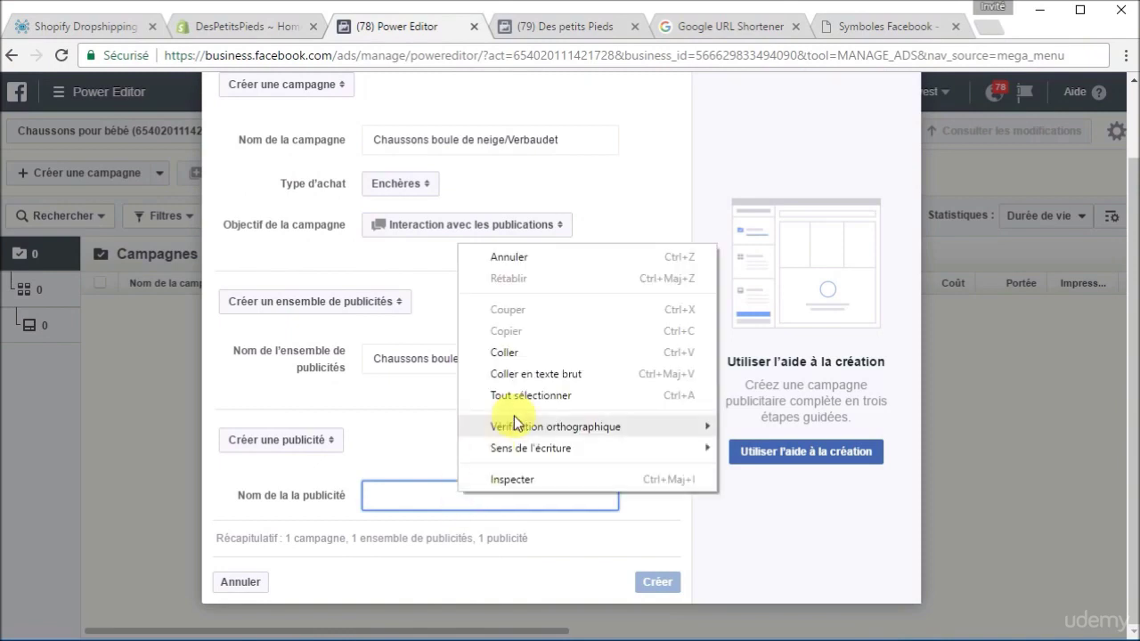
pyautogui.click(579, 360)
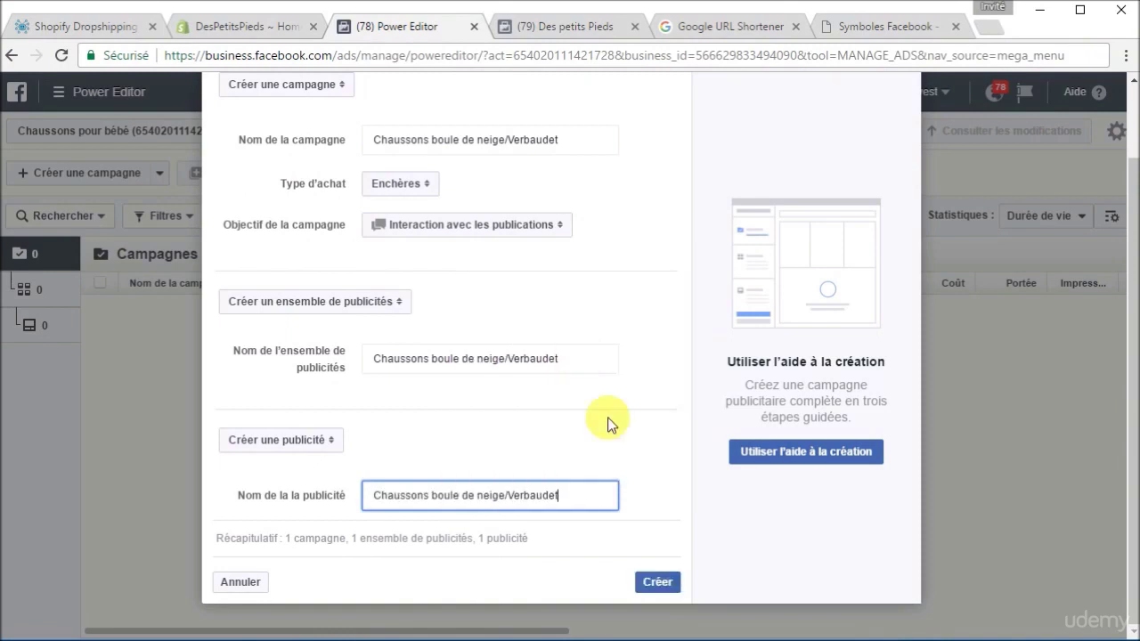
pyautogui.click(657, 582)
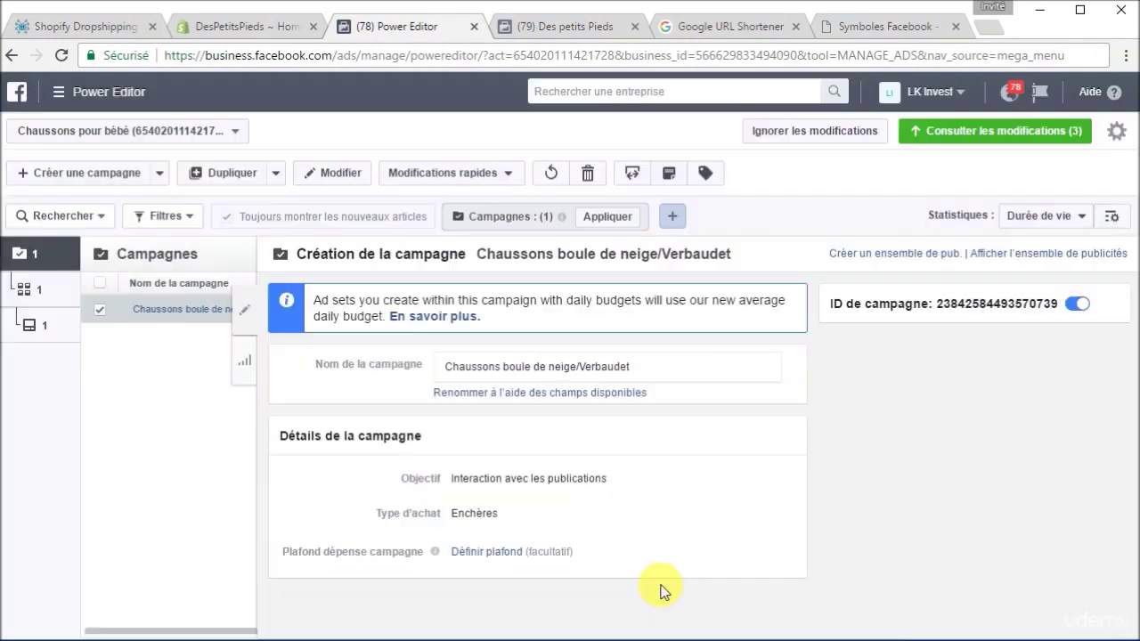
# Open the campaign's ad set and set its daily budget to 5 €
pyautogui.click(33, 290)
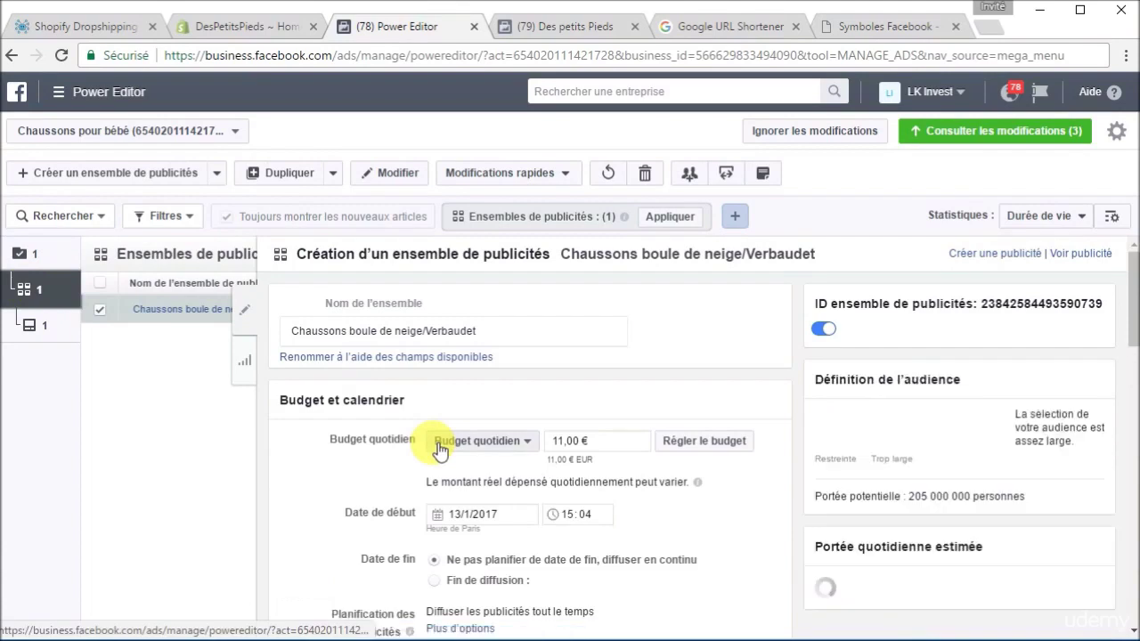
pyautogui.scroll(-3, 365, 486)
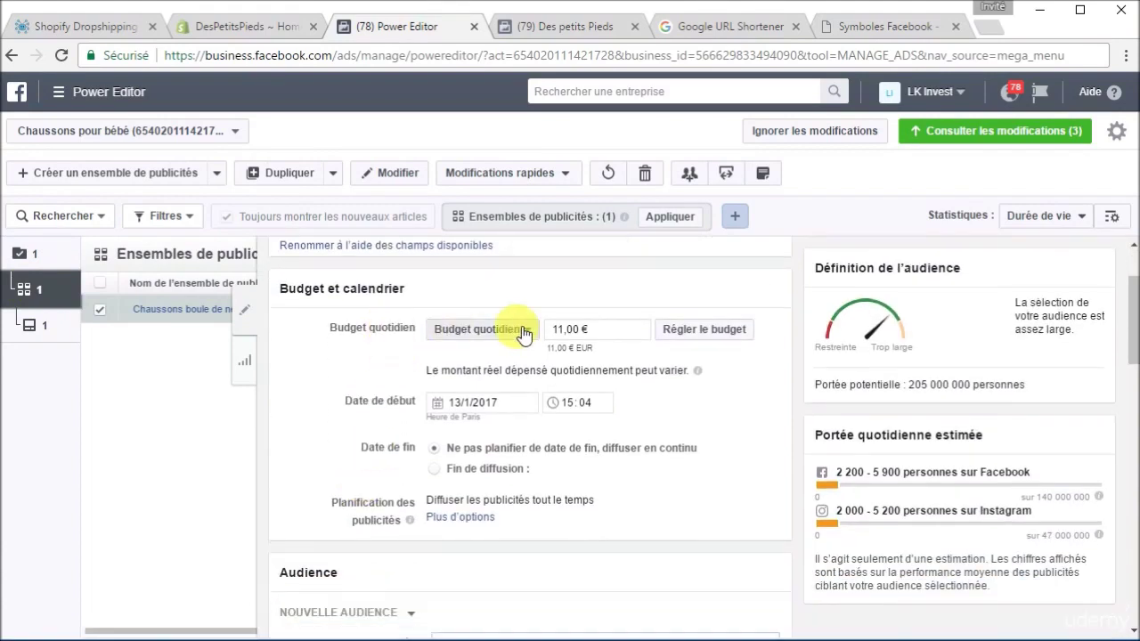
pyautogui.click(590, 330)
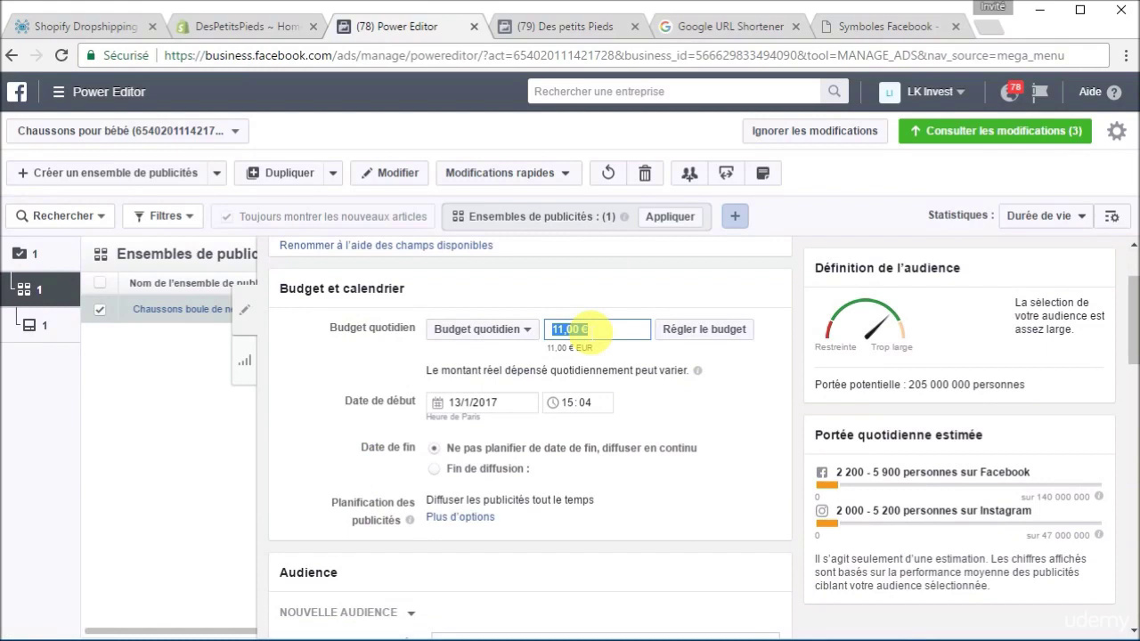
pyautogui.write('5')
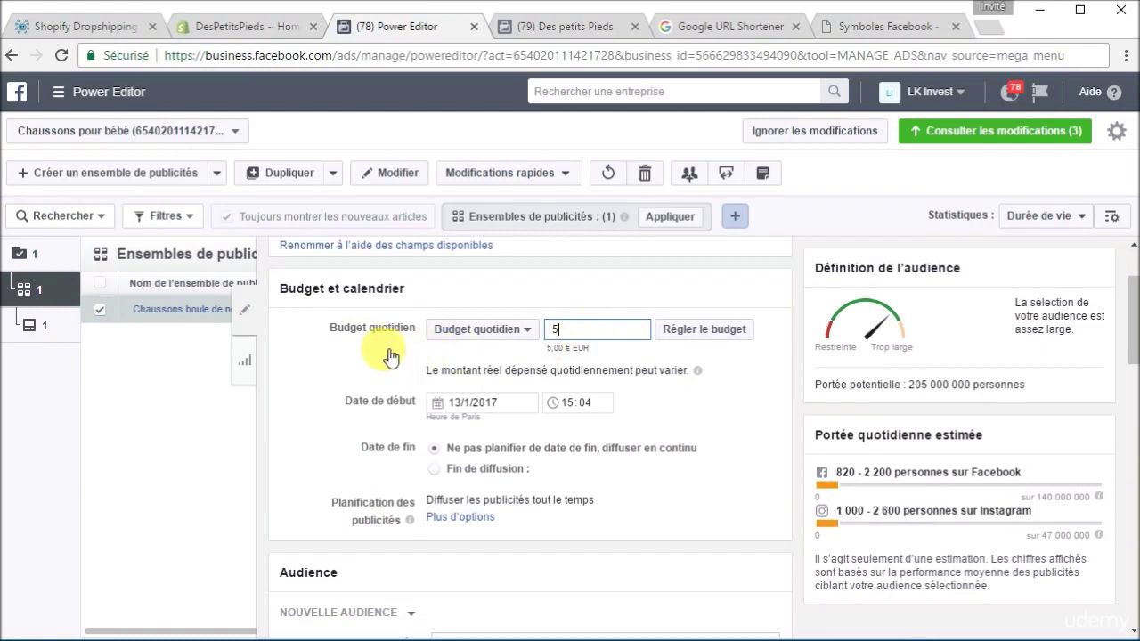
pyautogui.click(318, 413)
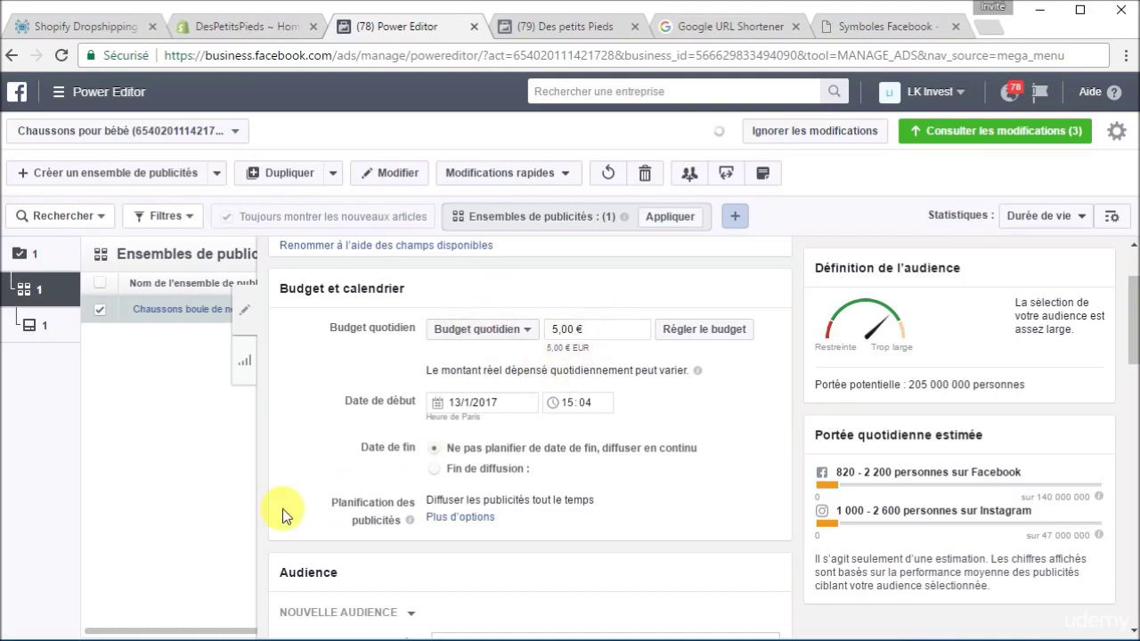
# Replace États-Unis with France as the targeted country in the ad set's audience locations
pyautogui.scroll(-3, 282, 509)
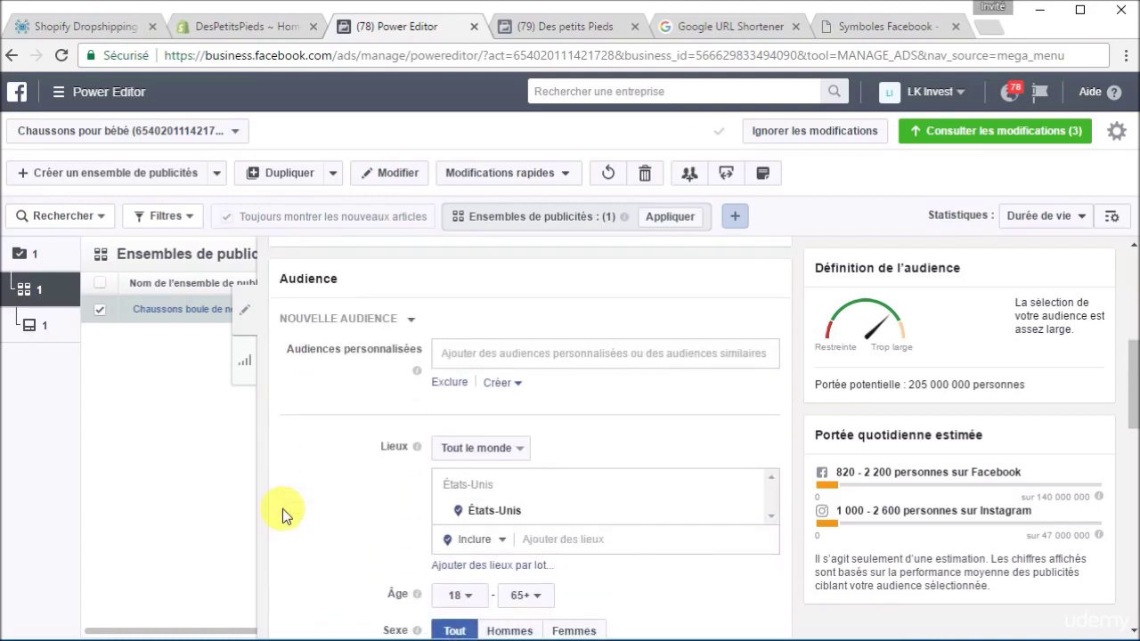
pyautogui.scroll(-1, 282, 508)
pyautogui.scroll(1, 352, 374)
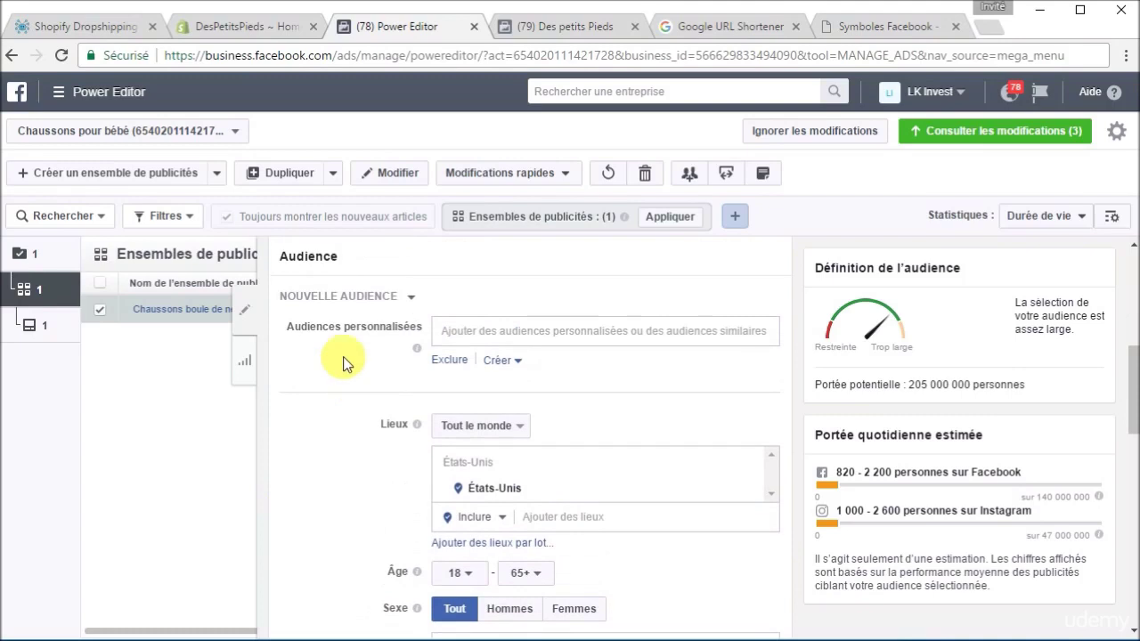
pyautogui.scroll(-1, 338, 460)
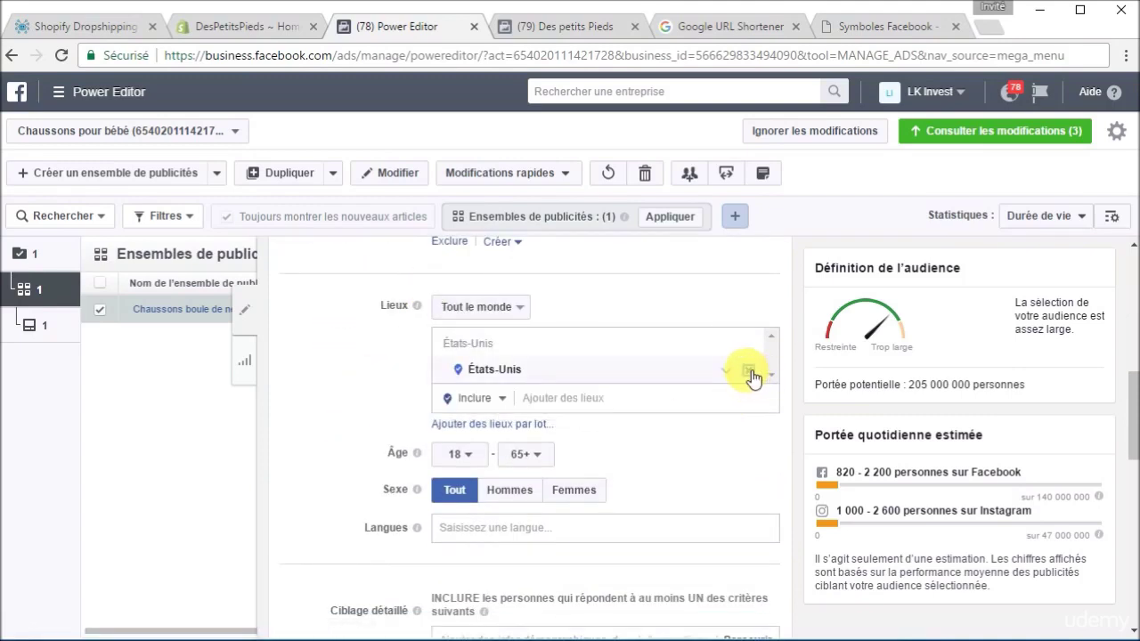
pyautogui.click(751, 372)
pyautogui.click(583, 351)
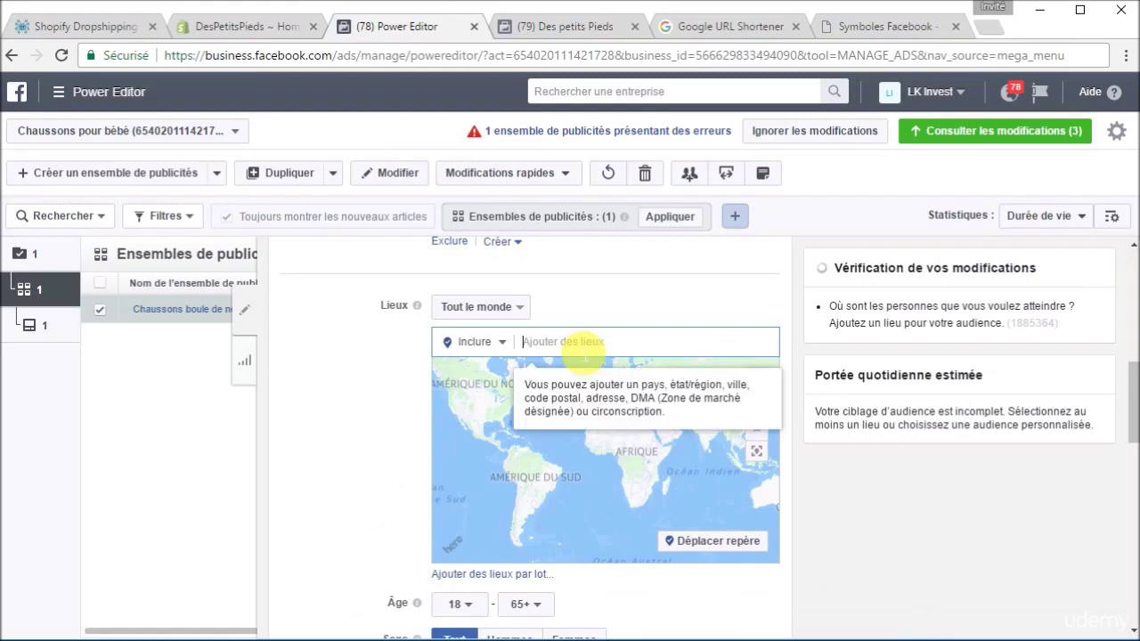
pyautogui.write('France')
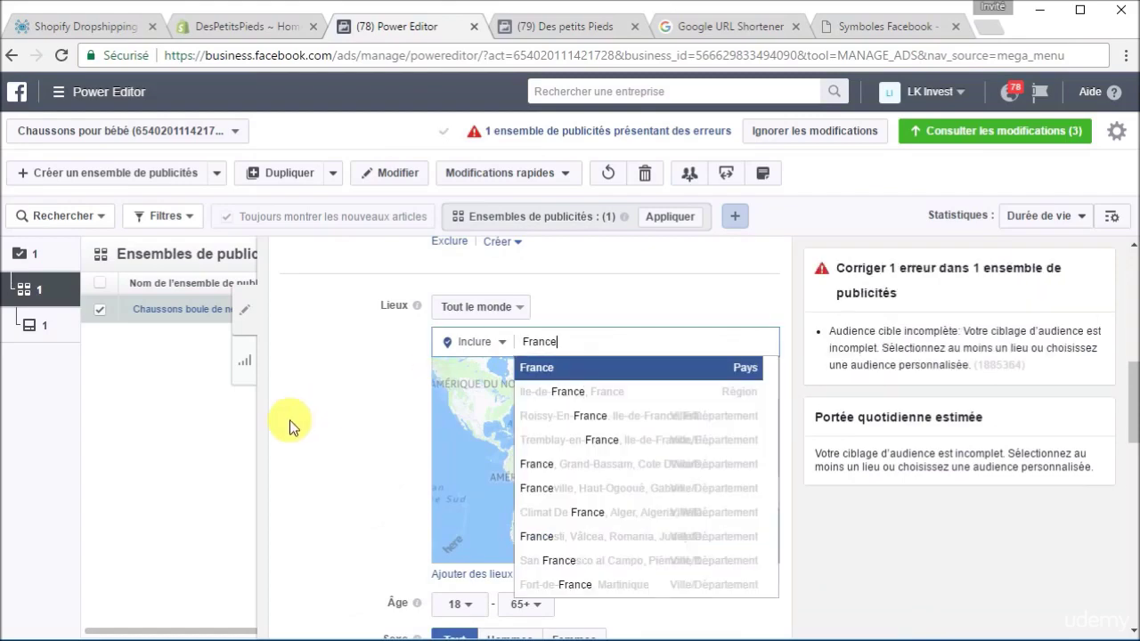
pyautogui.press('Return')
# Add Belgique, Suisse, Luxembourg and Canada to the ad set's audience locations
pyautogui.write('Belg')
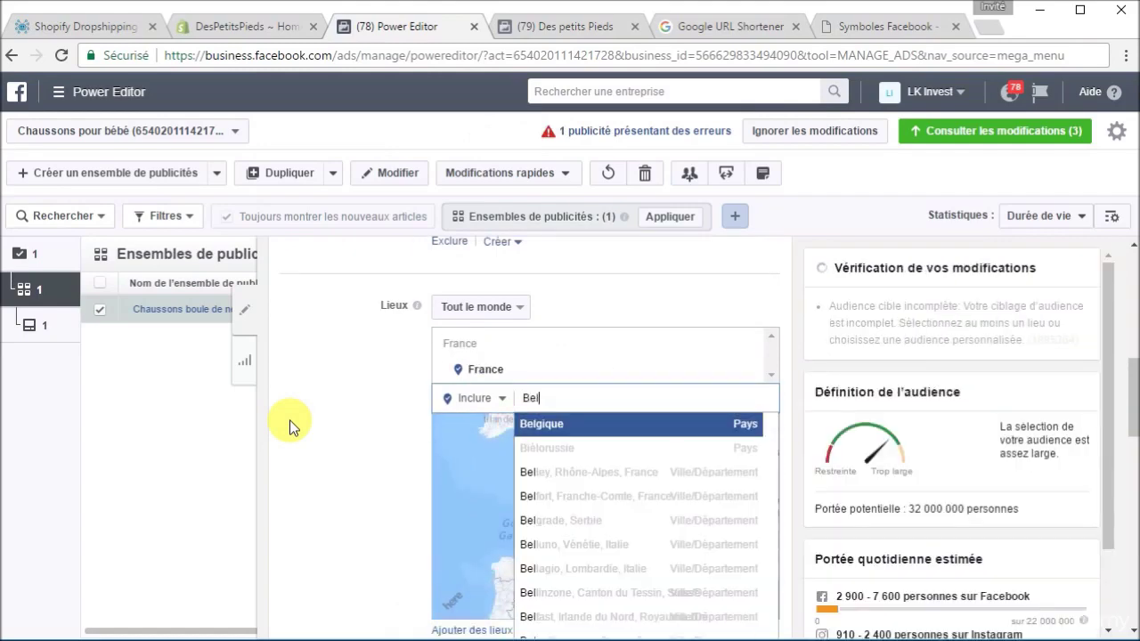
pyautogui.press('Return')
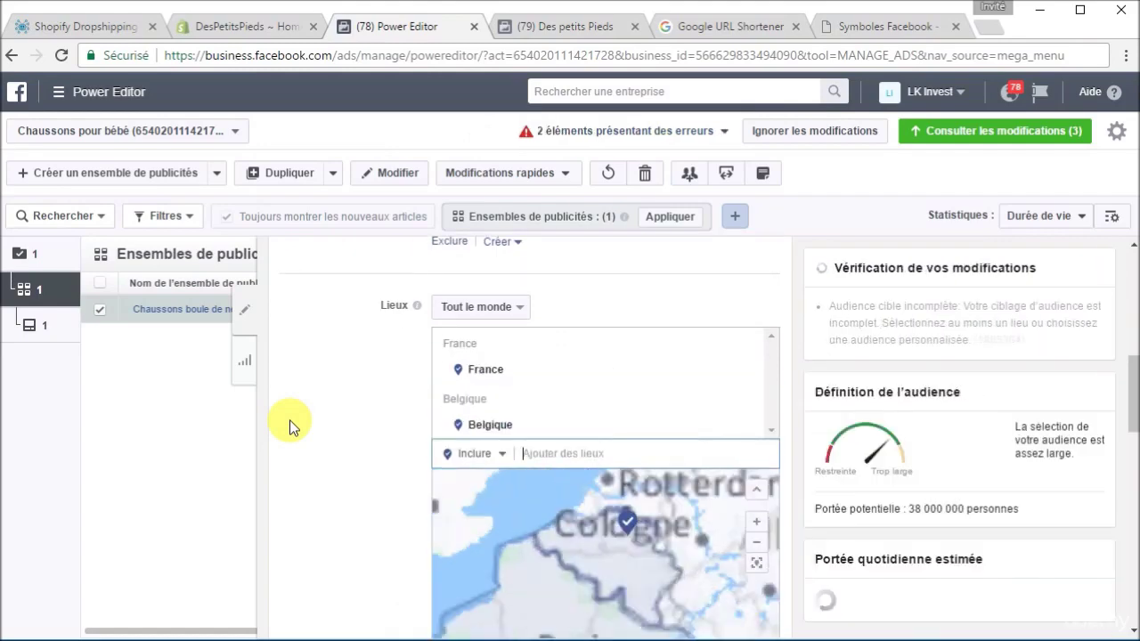
pyautogui.write('suis')
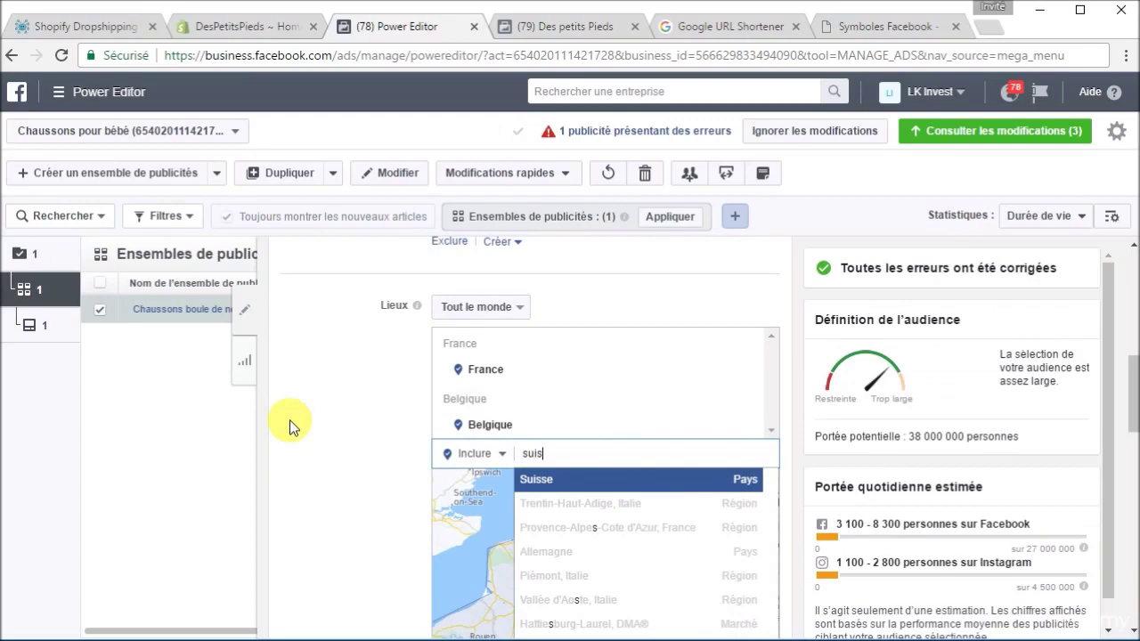
pyautogui.press('Return')
pyautogui.write('lu')
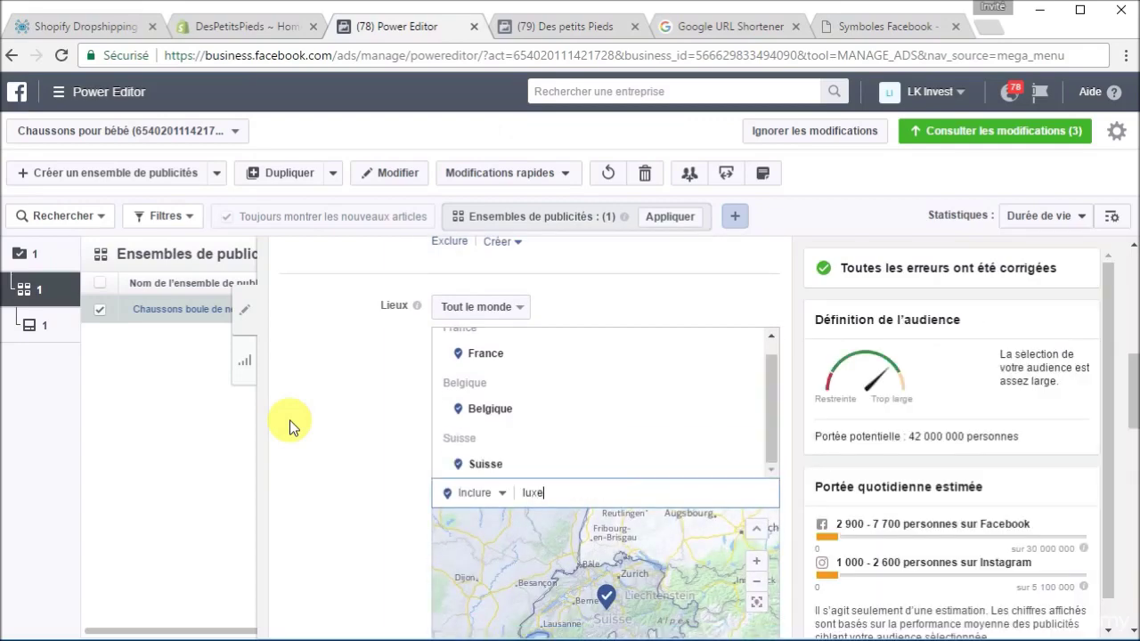
pyautogui.write('xe')
pyautogui.press('Return')
pyautogui.write('cana')
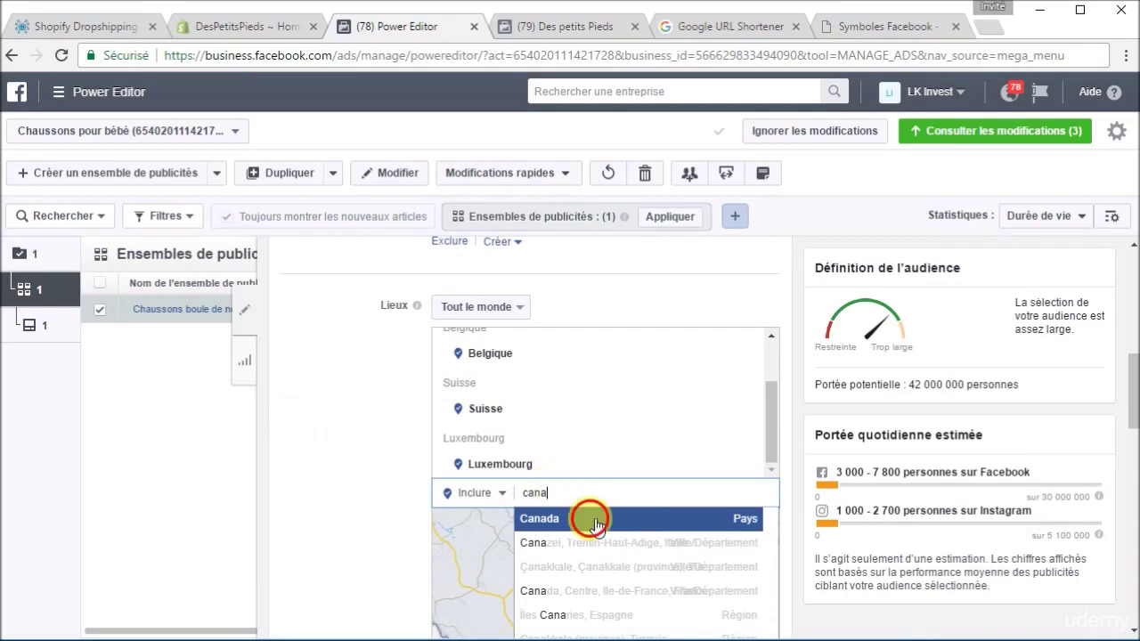
pyautogui.click(598, 520)
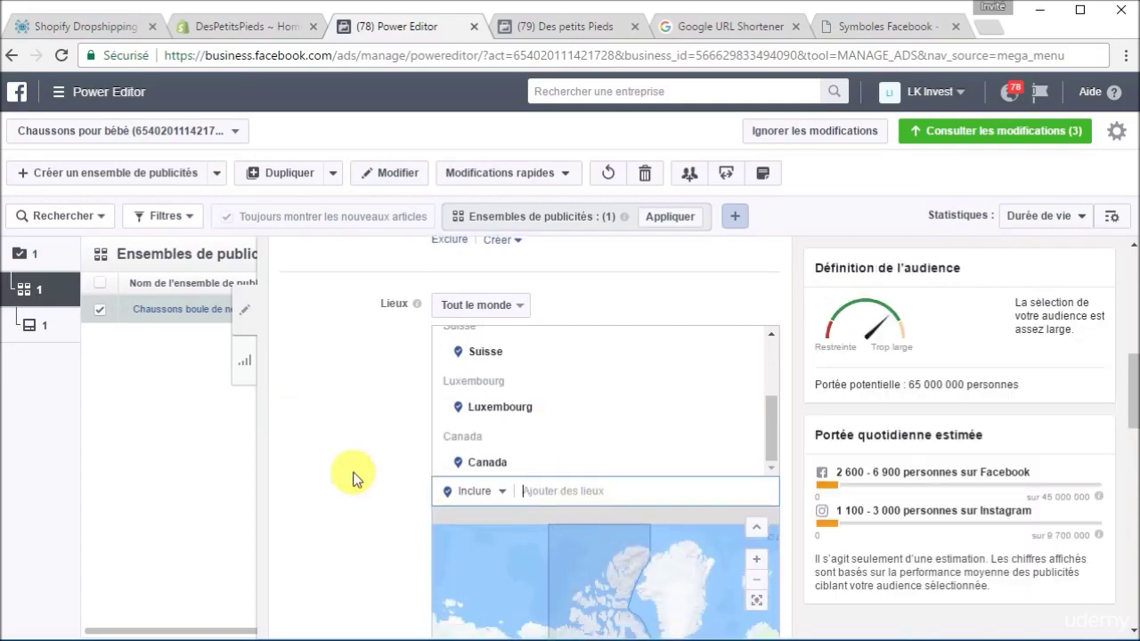
# Limit the audience to ages 25 to 44 and the gender Femmes
pyautogui.scroll(-4, 349, 472)
pyautogui.scroll(-1, 353, 478)
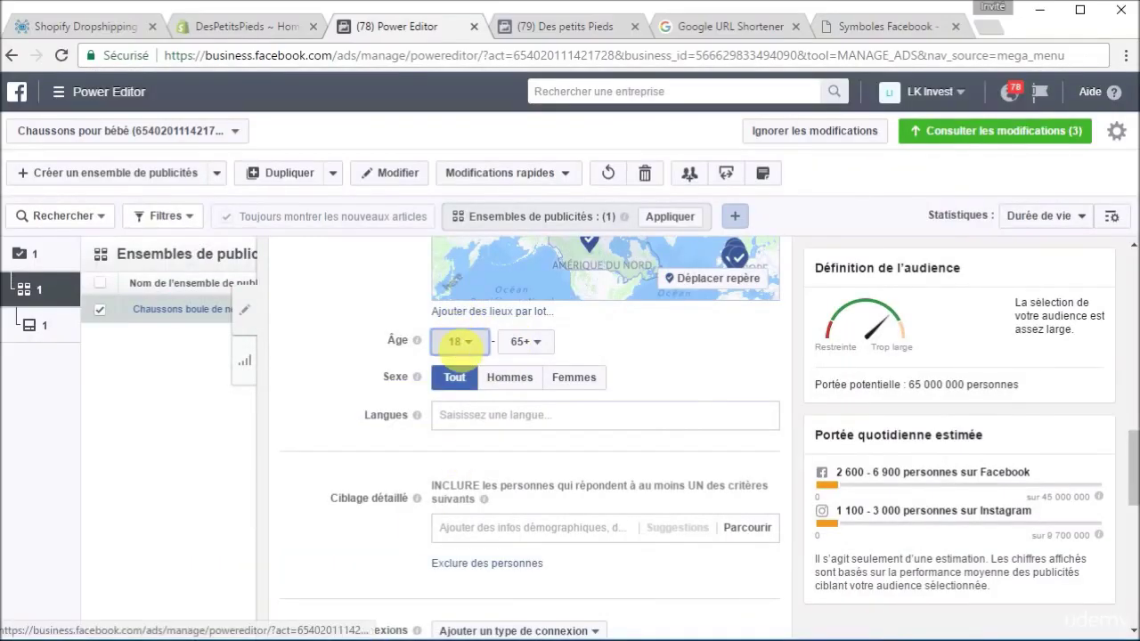
pyautogui.click(460, 342)
pyautogui.scroll(-2, 458, 497)
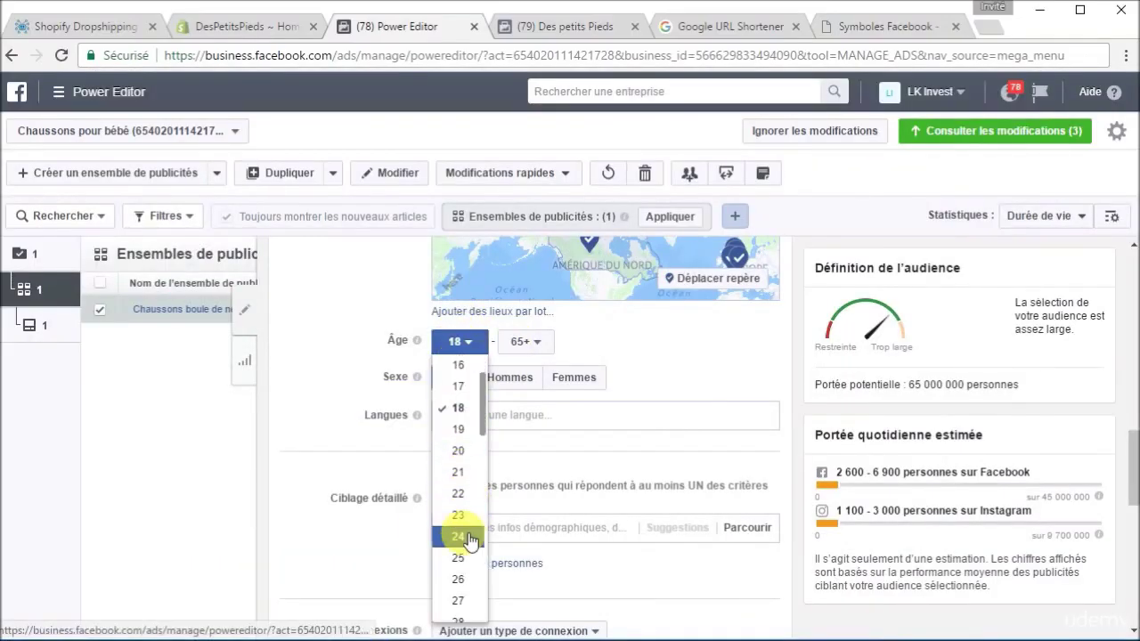
pyautogui.click(458, 557)
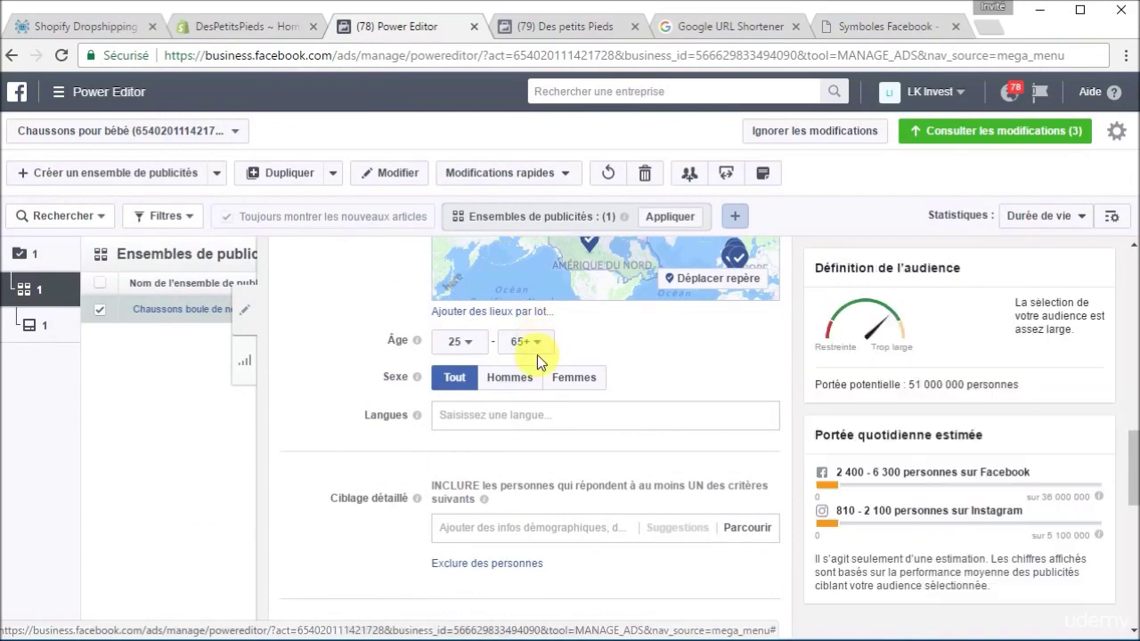
pyautogui.click(534, 342)
pyautogui.scroll(-5, 530, 470)
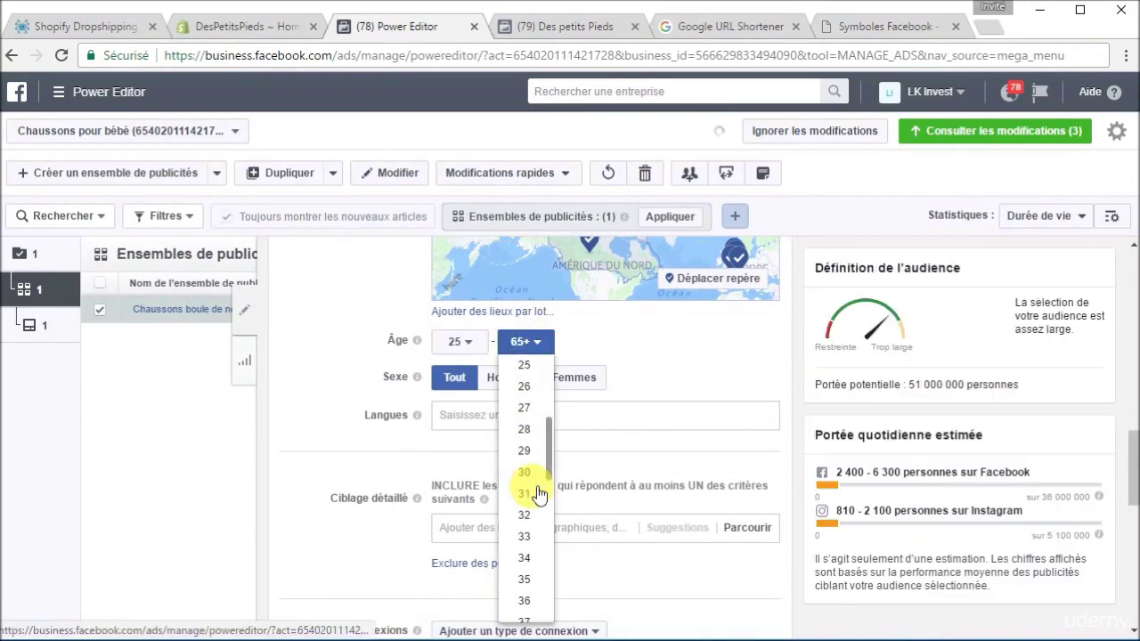
pyautogui.scroll(-5, 535, 491)
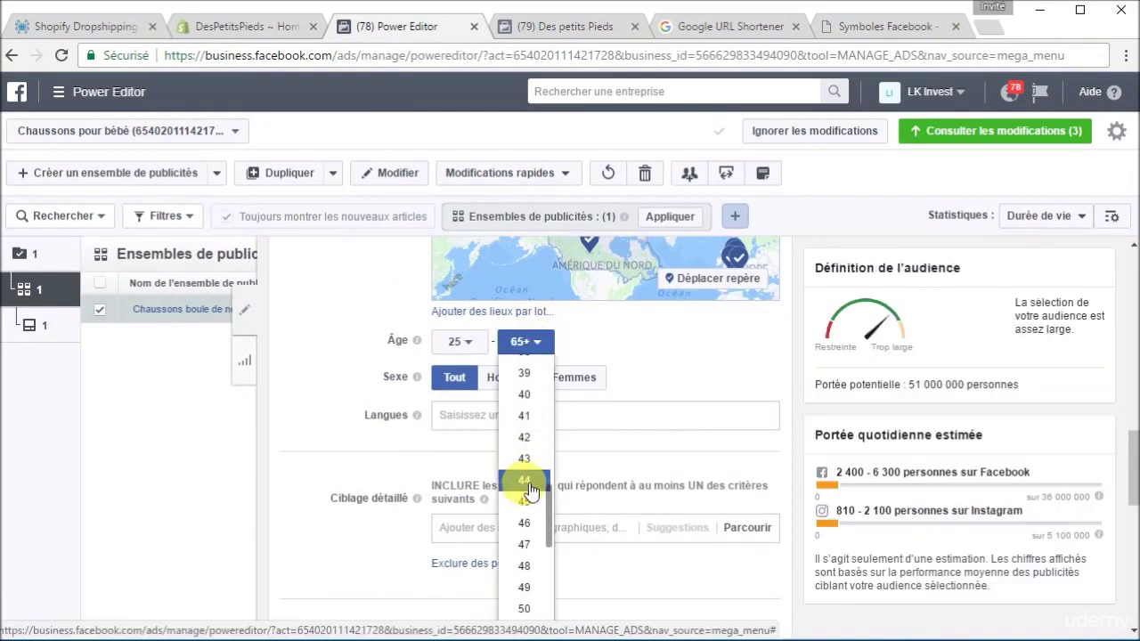
pyautogui.click(524, 480)
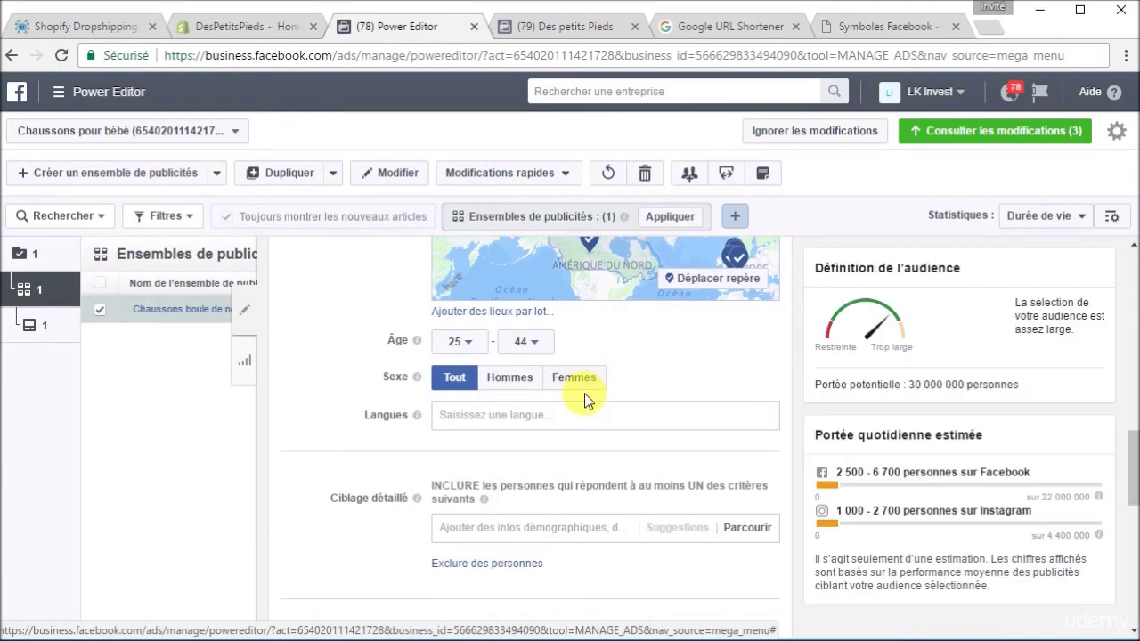
pyautogui.click(586, 380)
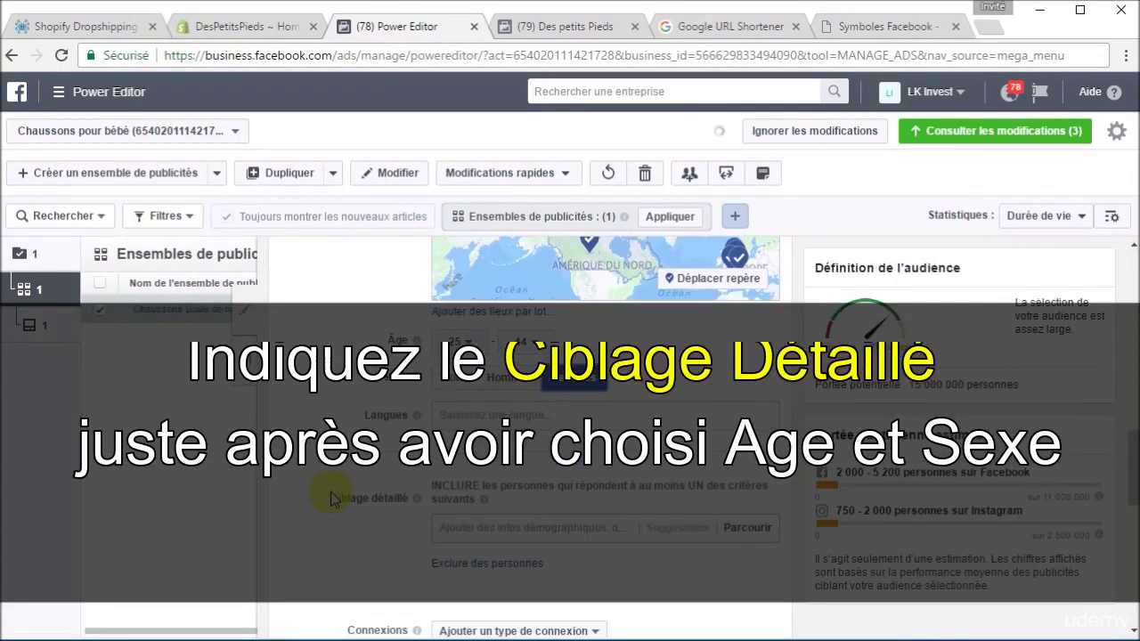
# Switch the ad set from automatic to modified placements and exclude Instagram from the platforms
pyautogui.scroll(-1, 325, 487)
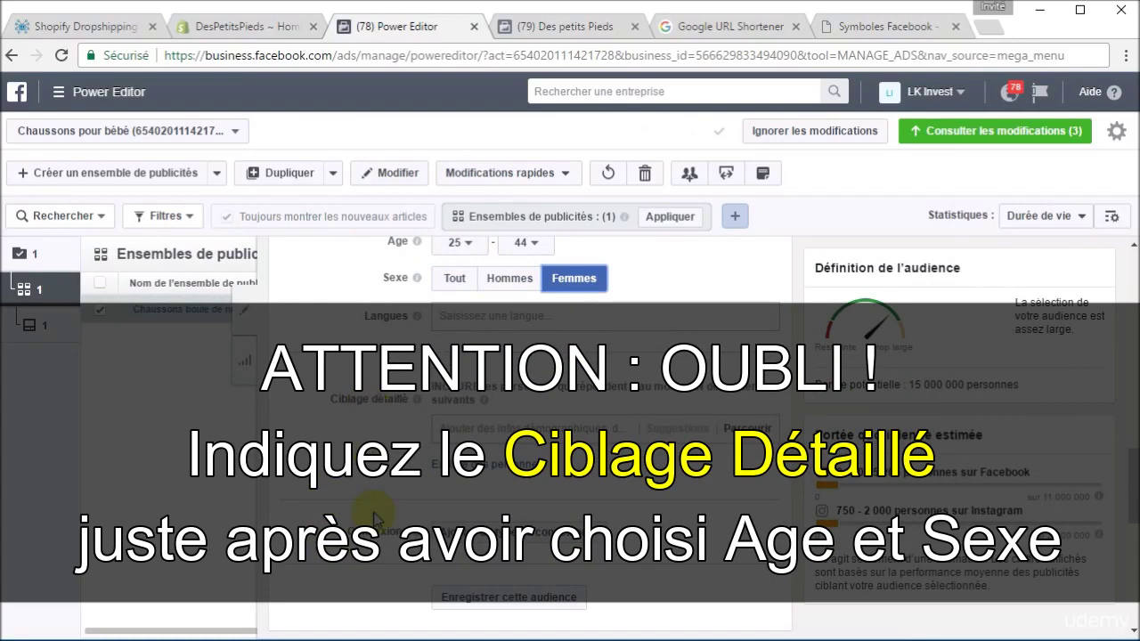
pyautogui.scroll(-6, 374, 519)
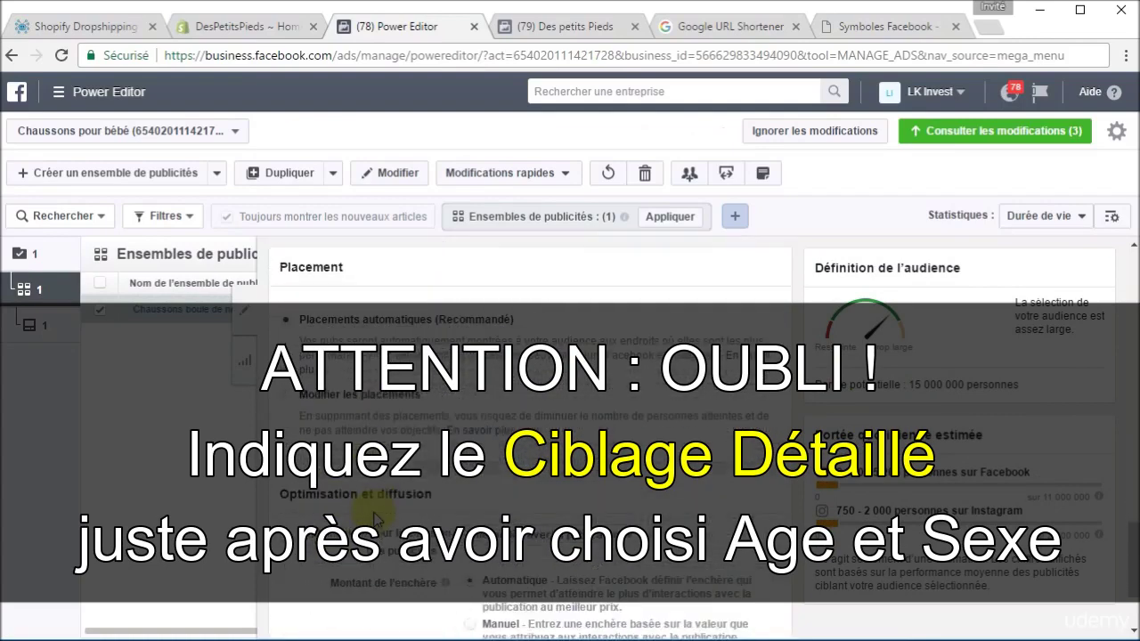
pyautogui.scroll(-1, 376, 519)
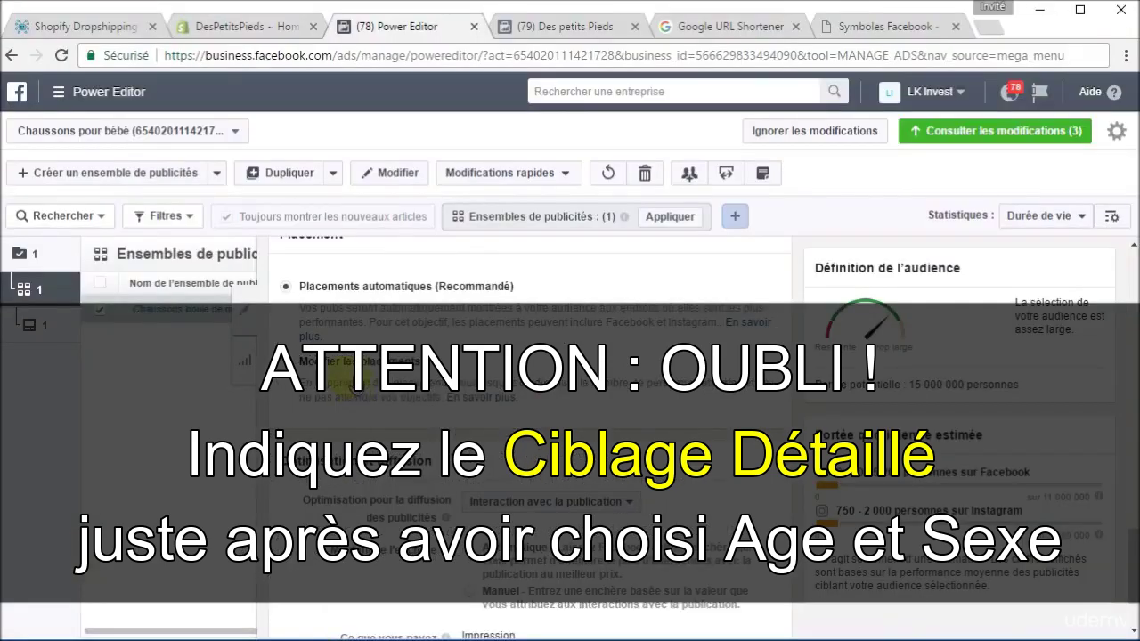
pyautogui.click(362, 371)
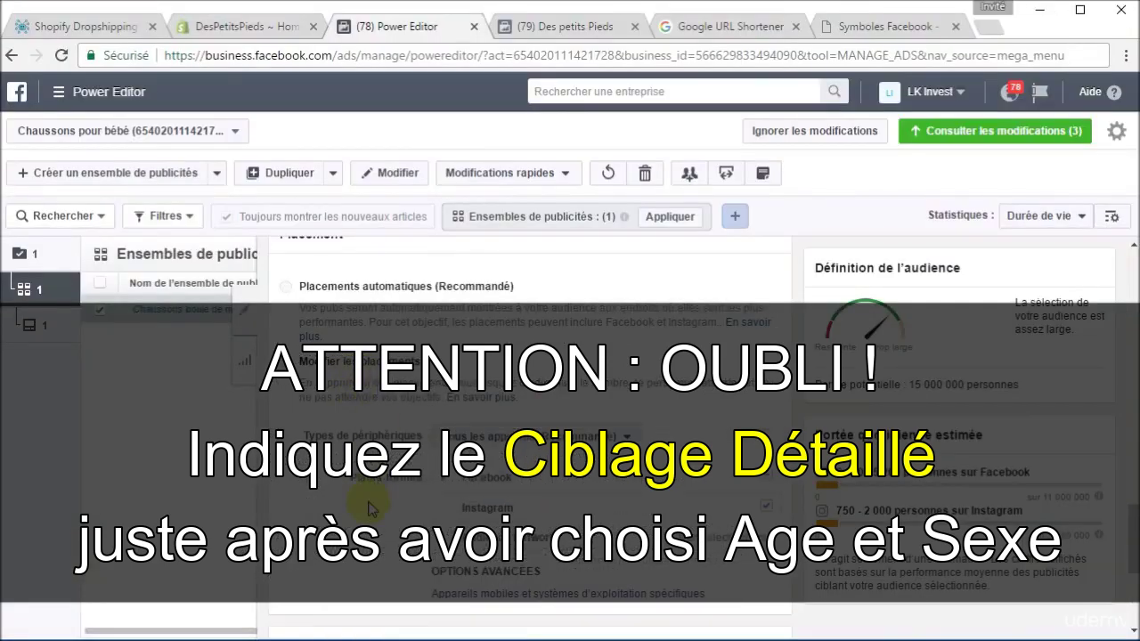
pyautogui.scroll(-1, 372, 507)
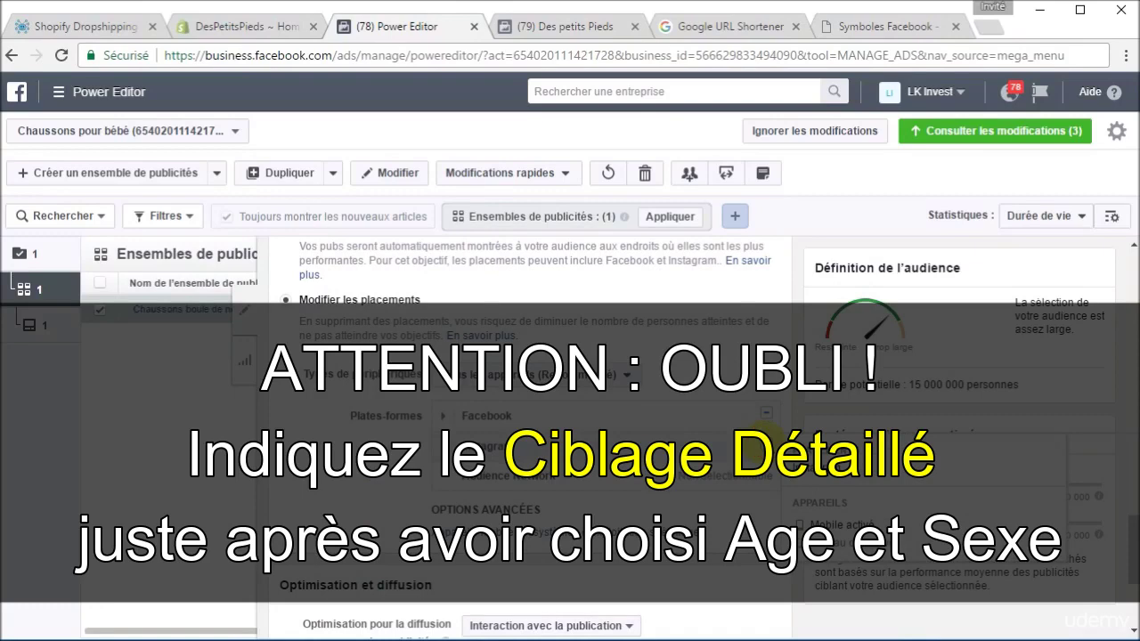
pyautogui.scroll(-1, 395, 429)
pyautogui.scroll(-2, 392, 496)
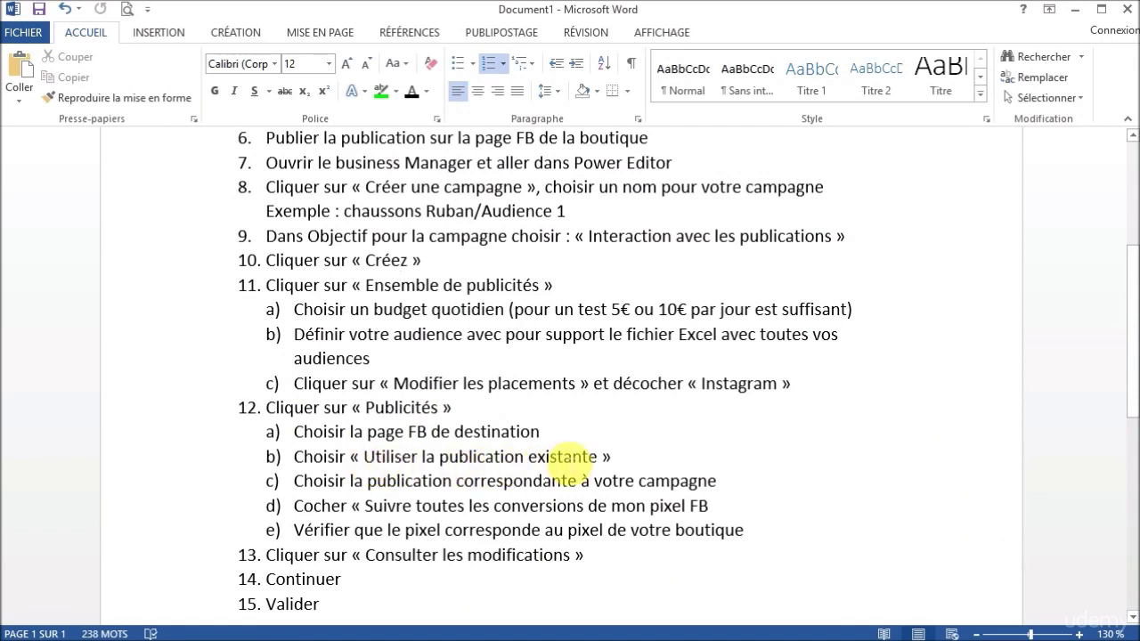
# Read the remaining ad and publishing instructions in the Word checklist, and open the campaign's ad in Power Editor
pyautogui.scroll(-1, 554, 492)
pyautogui.scroll(-1, 554, 492)
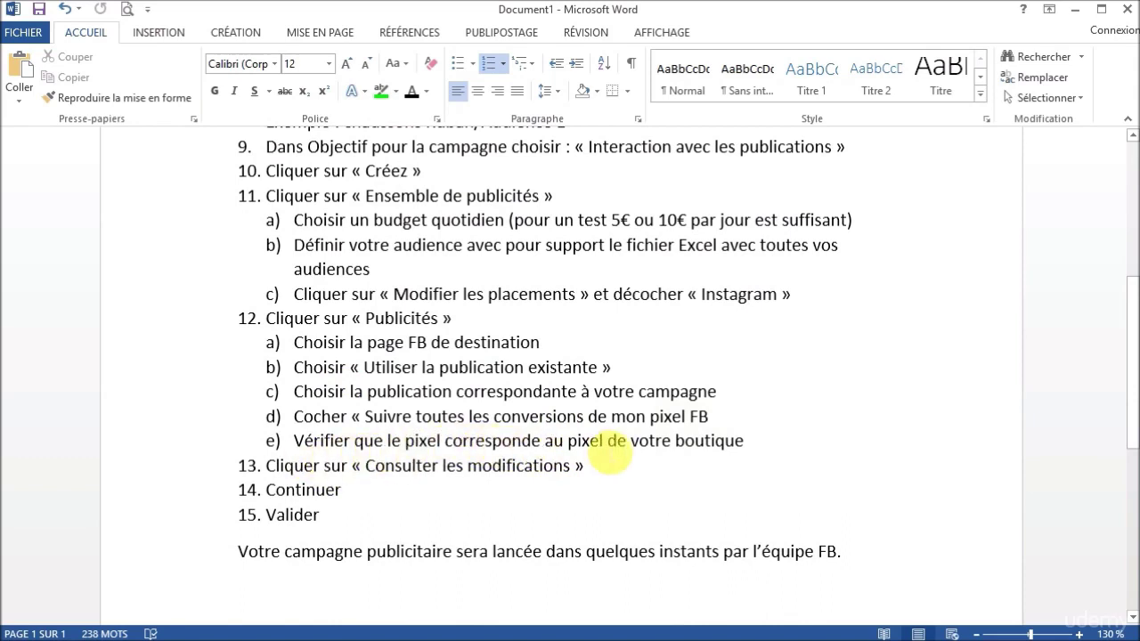
pyautogui.click(356, 639)
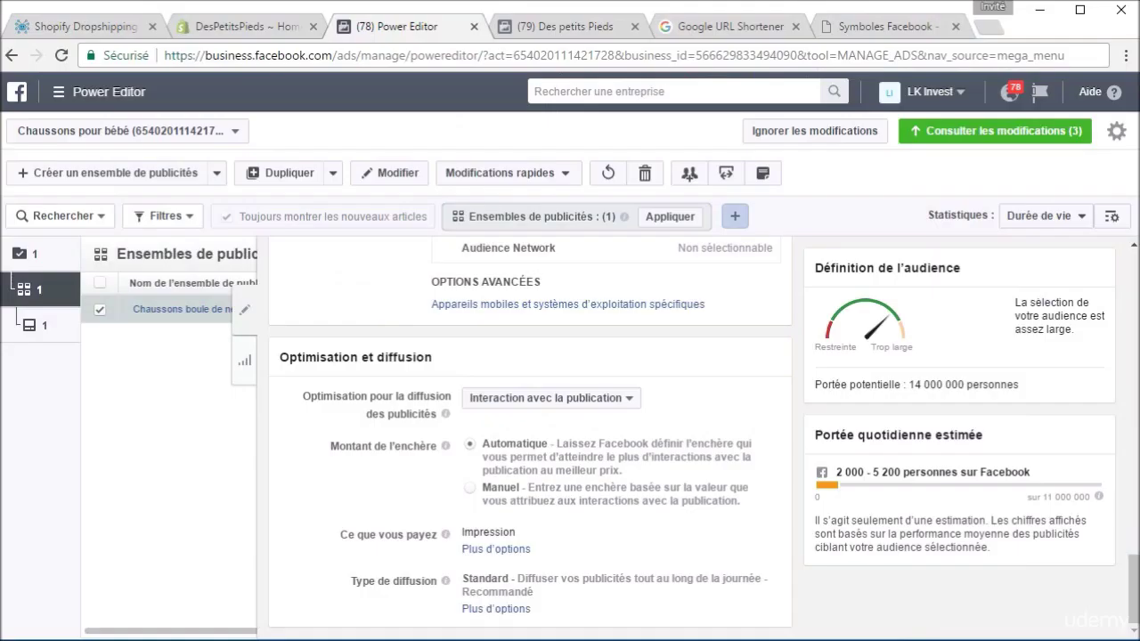
pyautogui.click(52, 333)
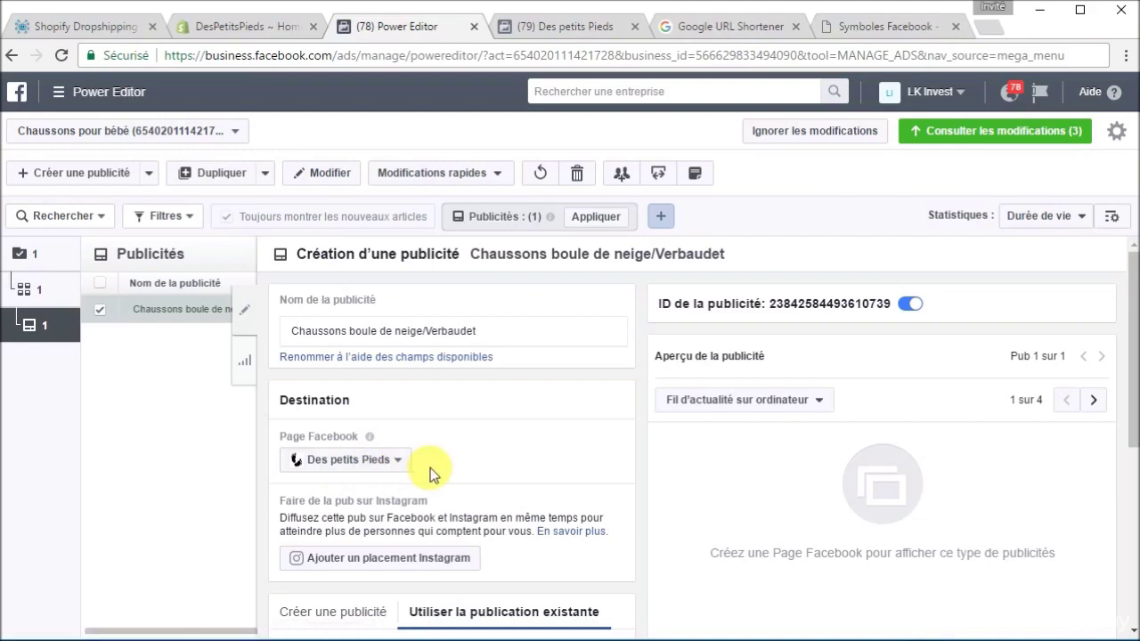
# Select the existing Chaussons "Boule de Neige" page post as the ad's content and look over its desktop feed preview
pyautogui.scroll(-2, 430, 467)
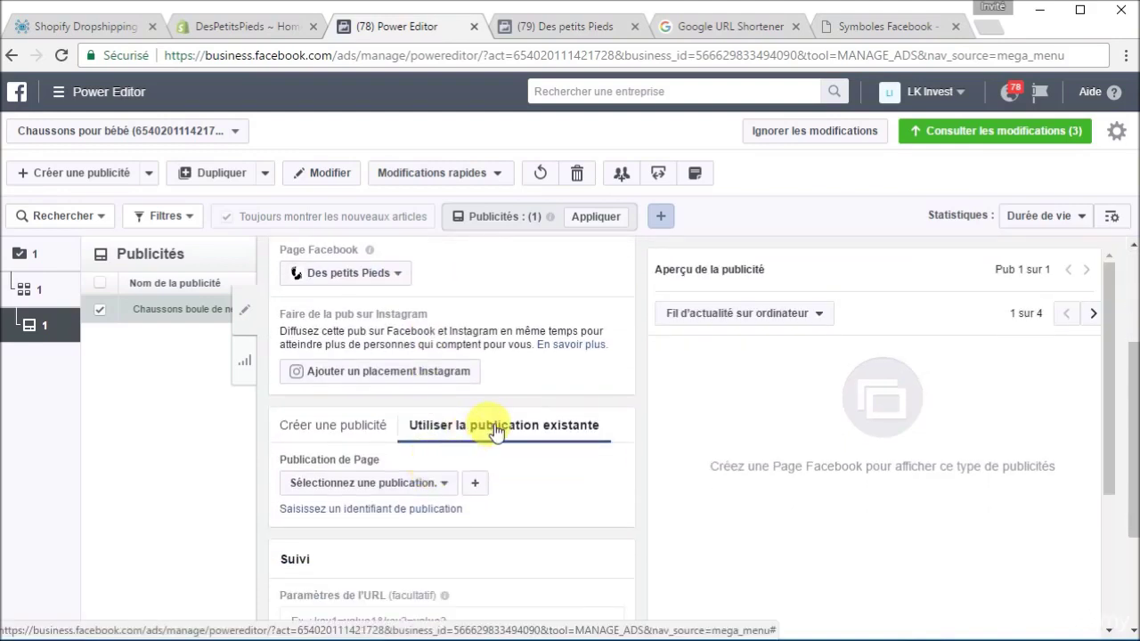
pyautogui.click(444, 493)
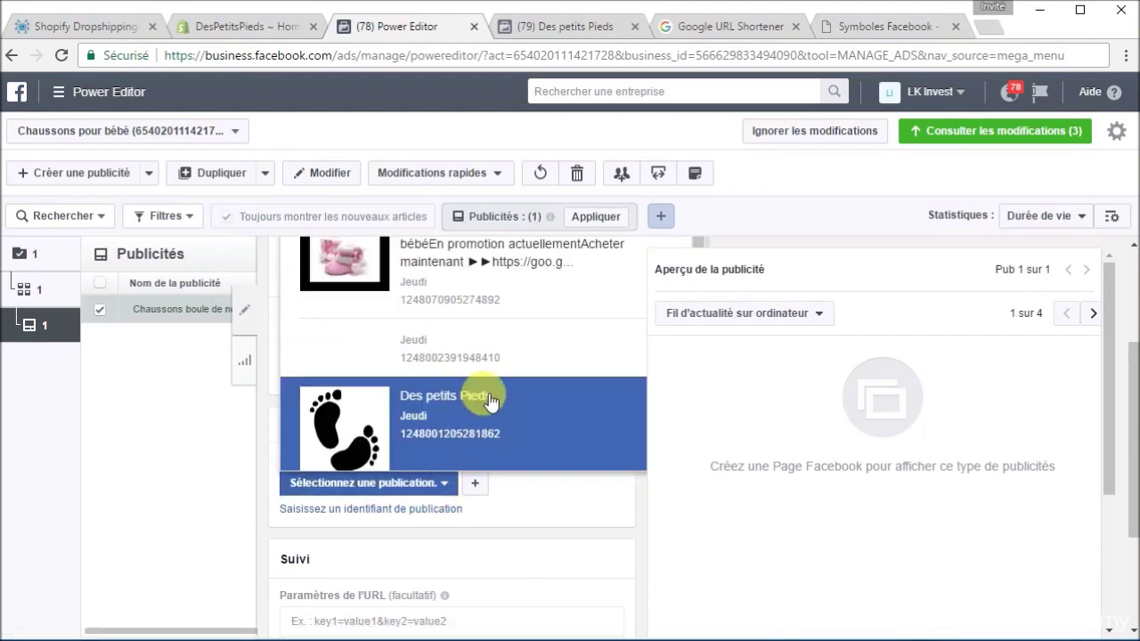
pyautogui.click(450, 285)
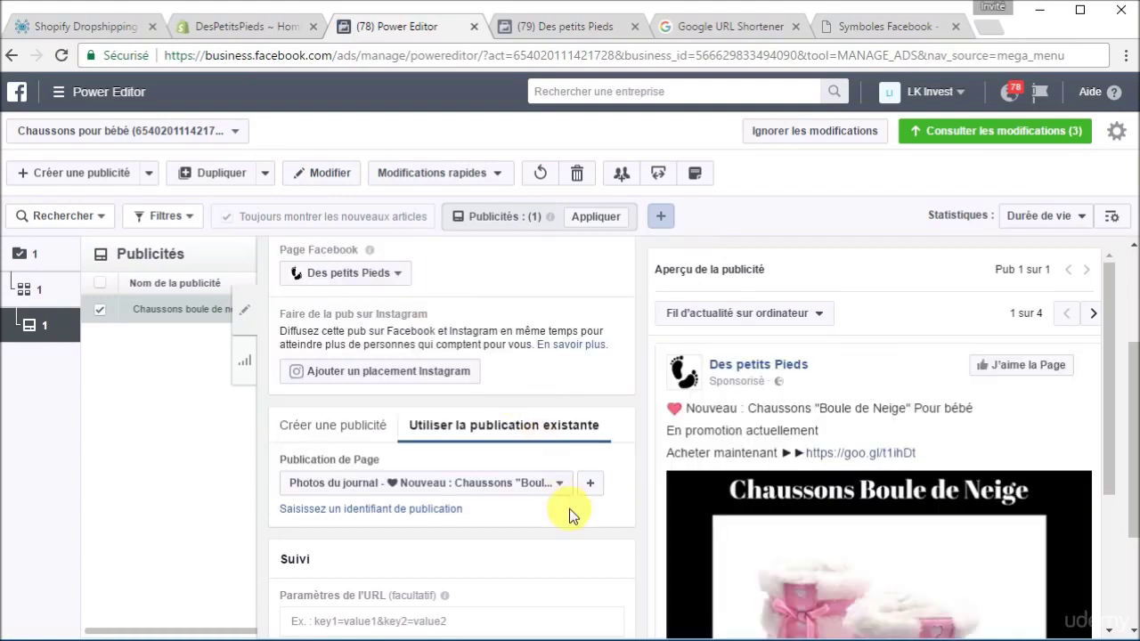
pyautogui.scroll(-1, 569, 509)
pyautogui.scroll(-1, 569, 508)
pyautogui.scroll(-1, 838, 406)
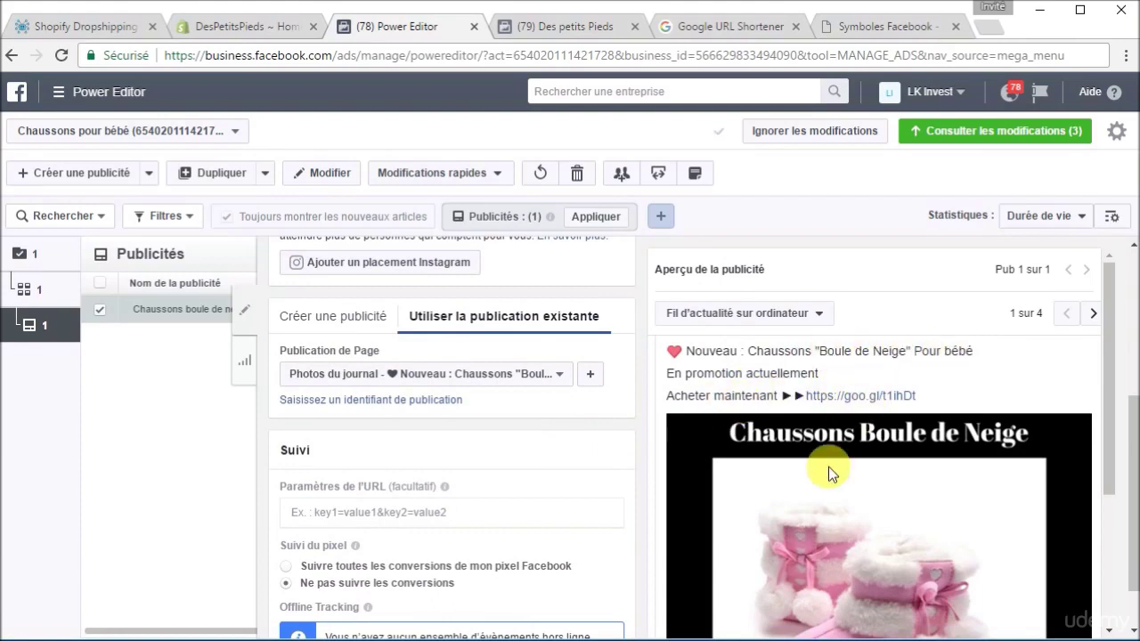
pyautogui.scroll(-3, 819, 499)
pyautogui.scroll(-1, 819, 492)
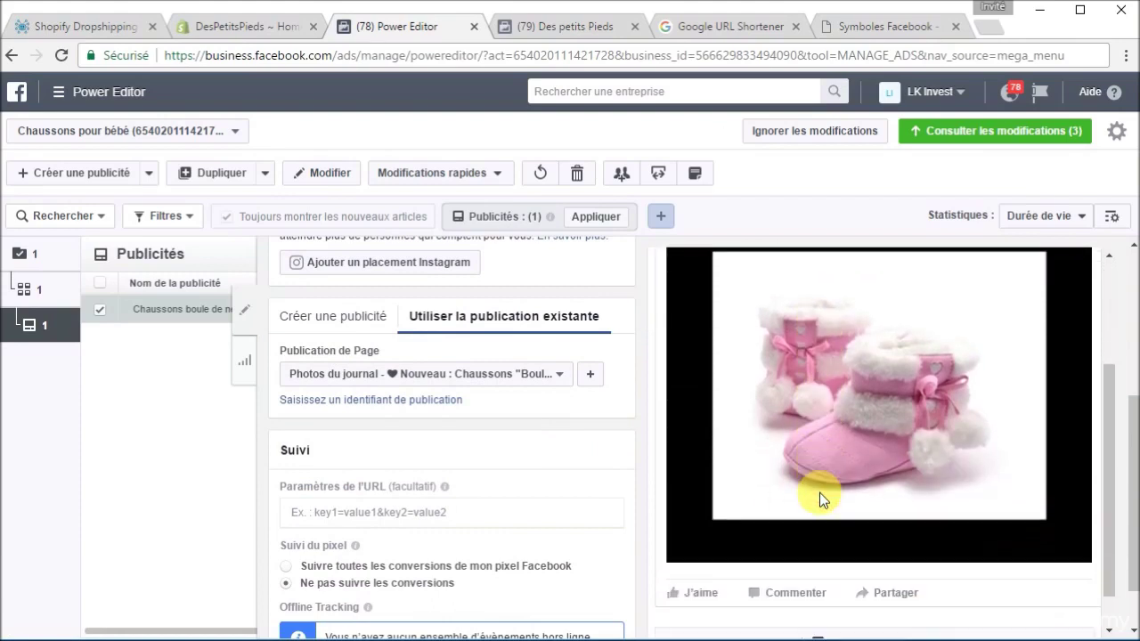
# Set the ad's pixel tracking to follow all conversions from the Facebook pixel and check which pixel is attached
pyautogui.scroll(-1, 445, 454)
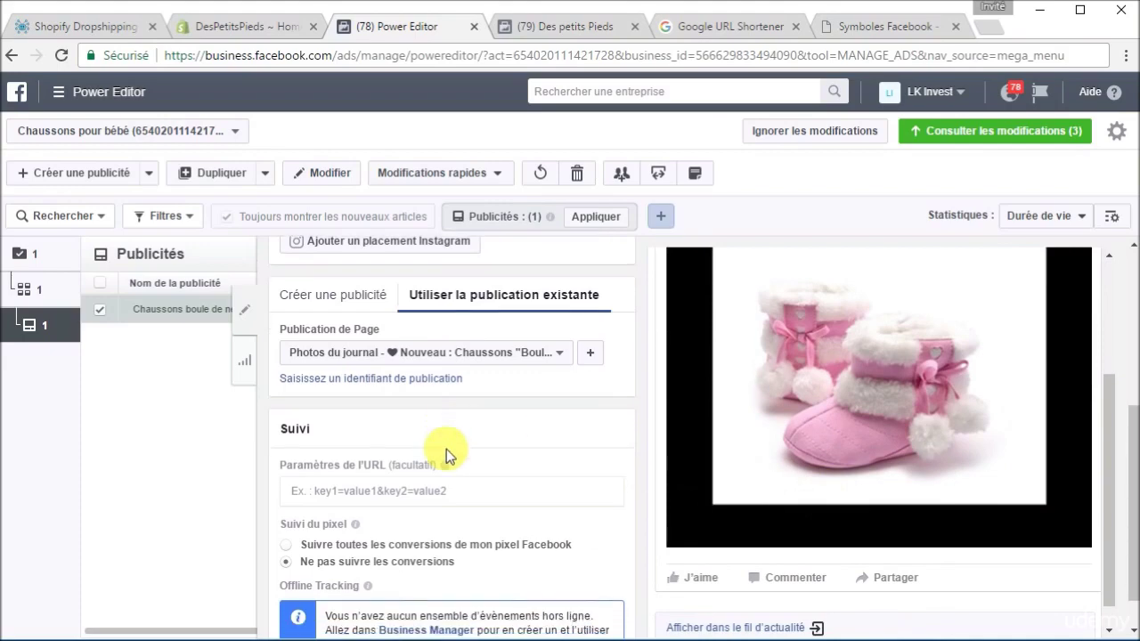
pyautogui.moveTo(354, 479)
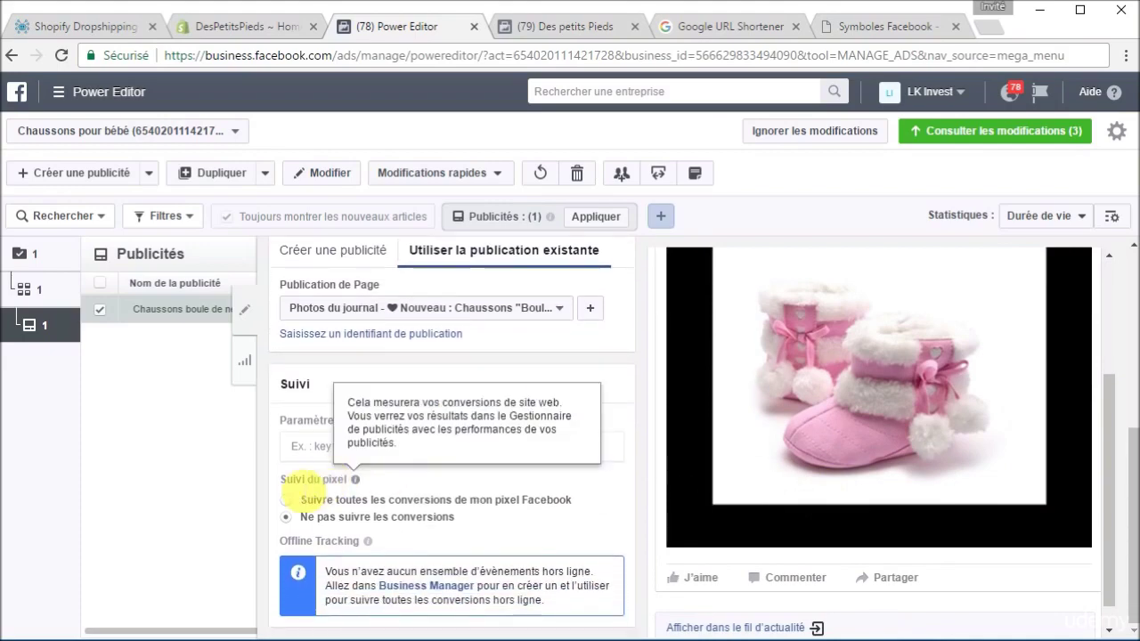
pyautogui.click(292, 501)
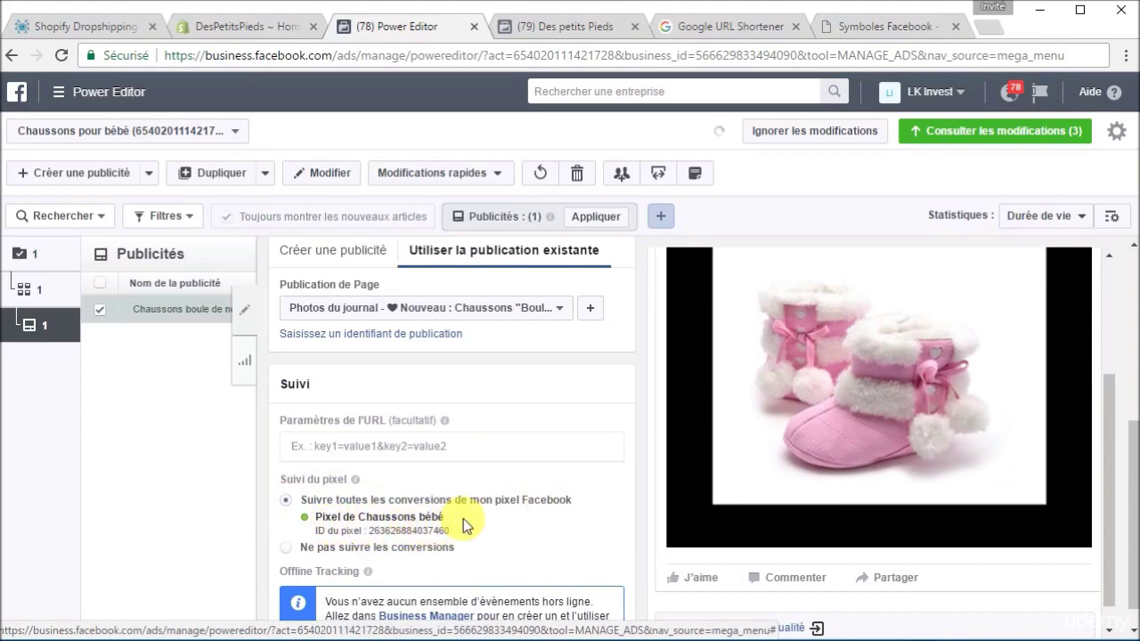
pyautogui.scroll(-1, 580, 428)
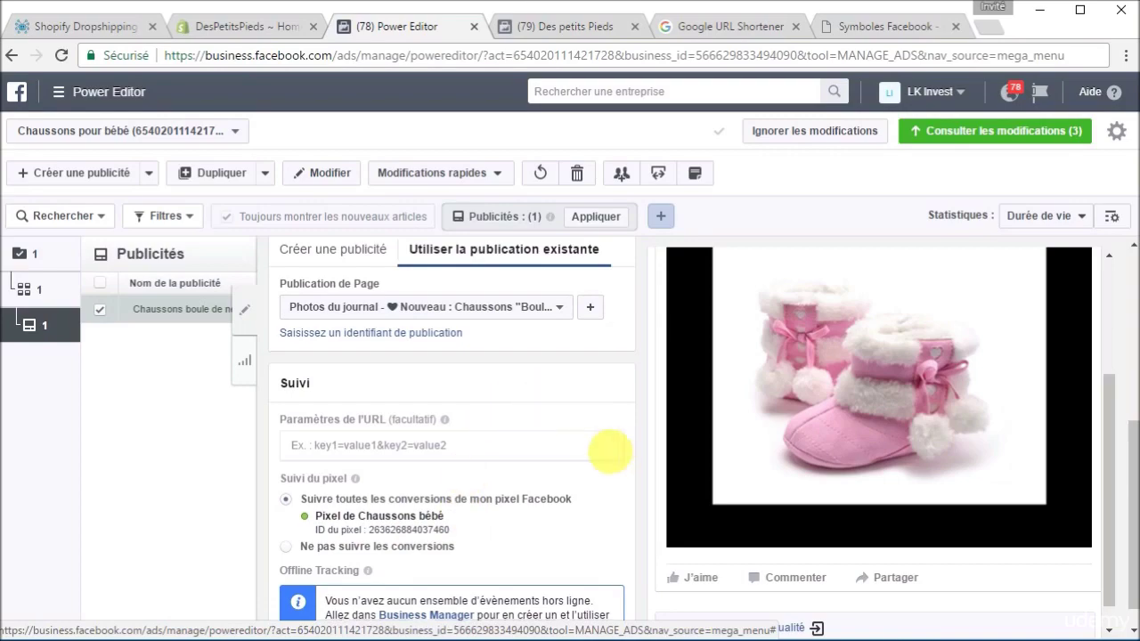
# Following the checklist, review the pending campaign, ad set and ad changes, and submit them to Facebook
pyautogui.click(282, 640)
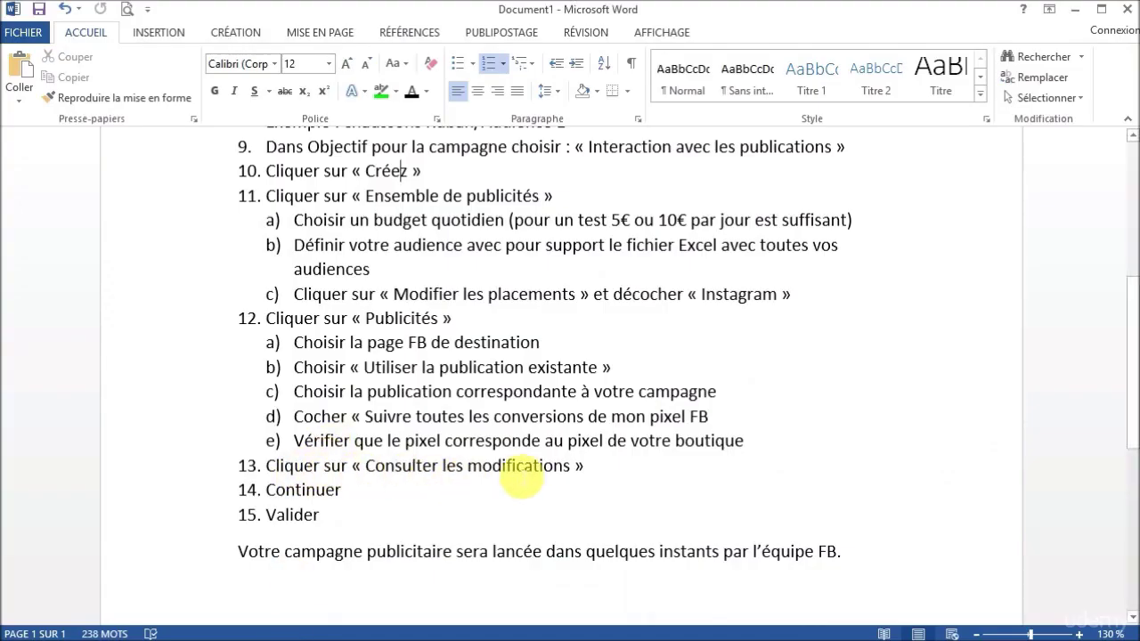
pyautogui.click(343, 639)
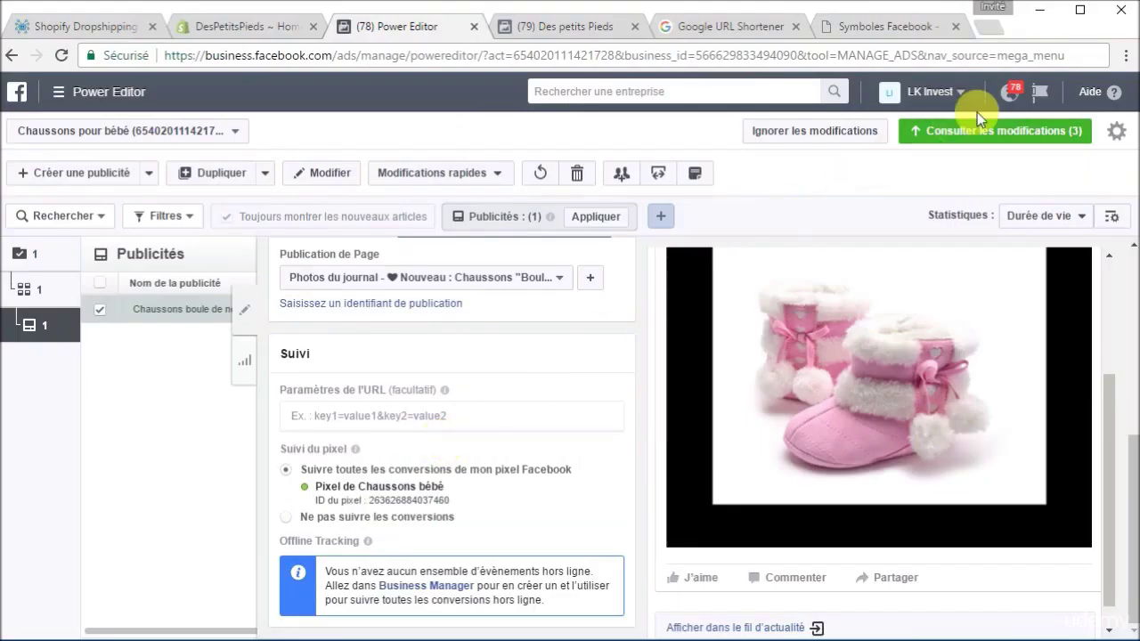
pyautogui.click(988, 136)
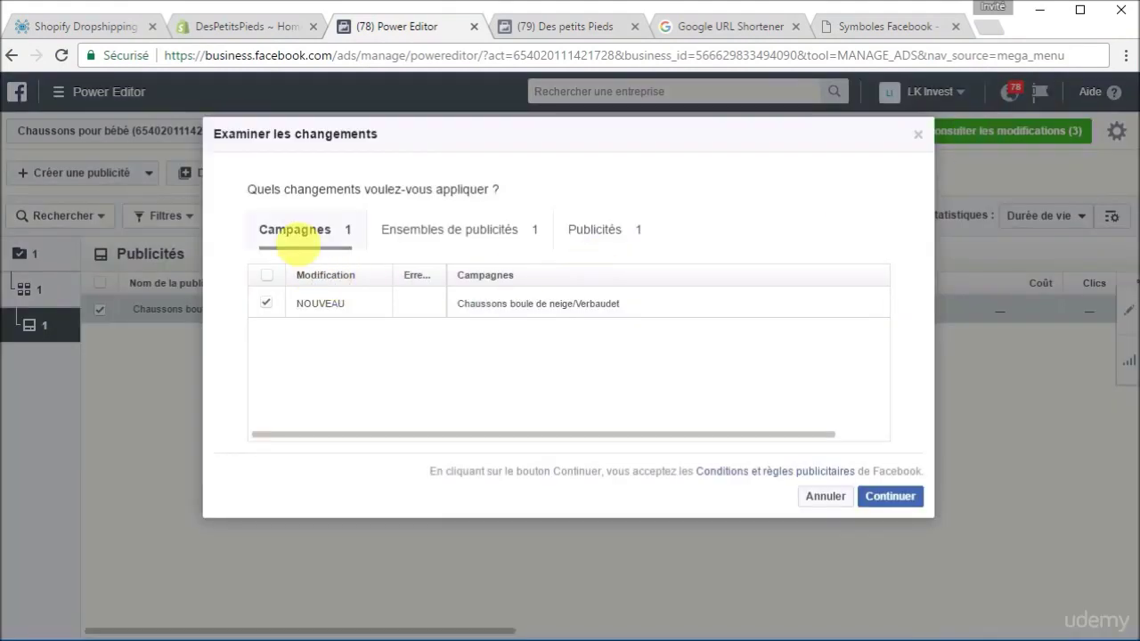
pyautogui.click(451, 233)
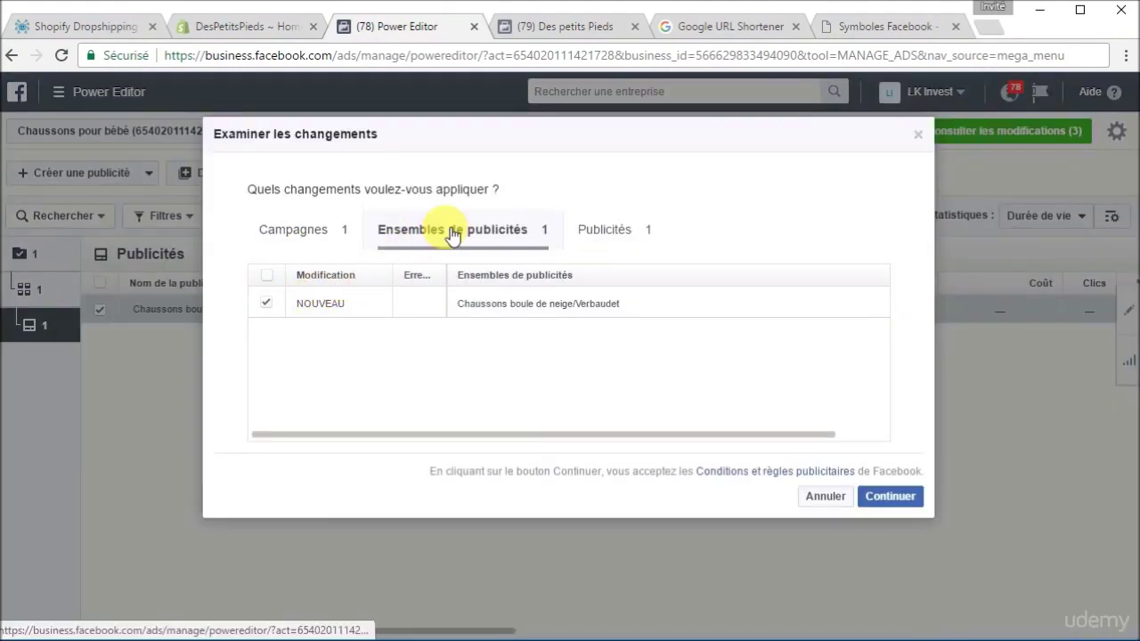
pyautogui.click(633, 231)
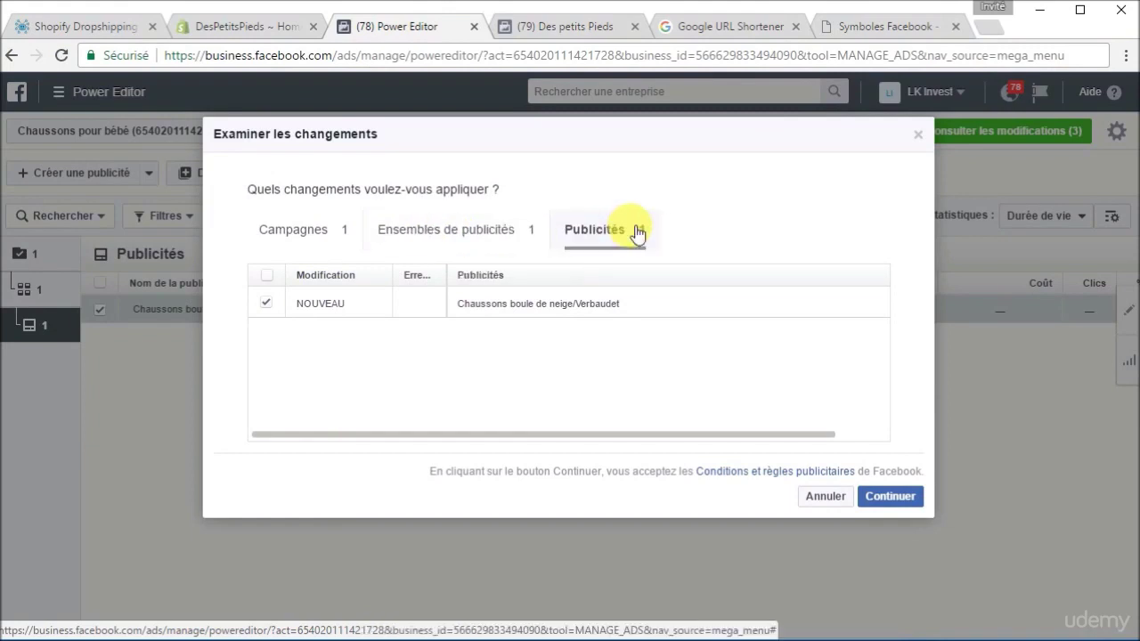
pyautogui.click(319, 239)
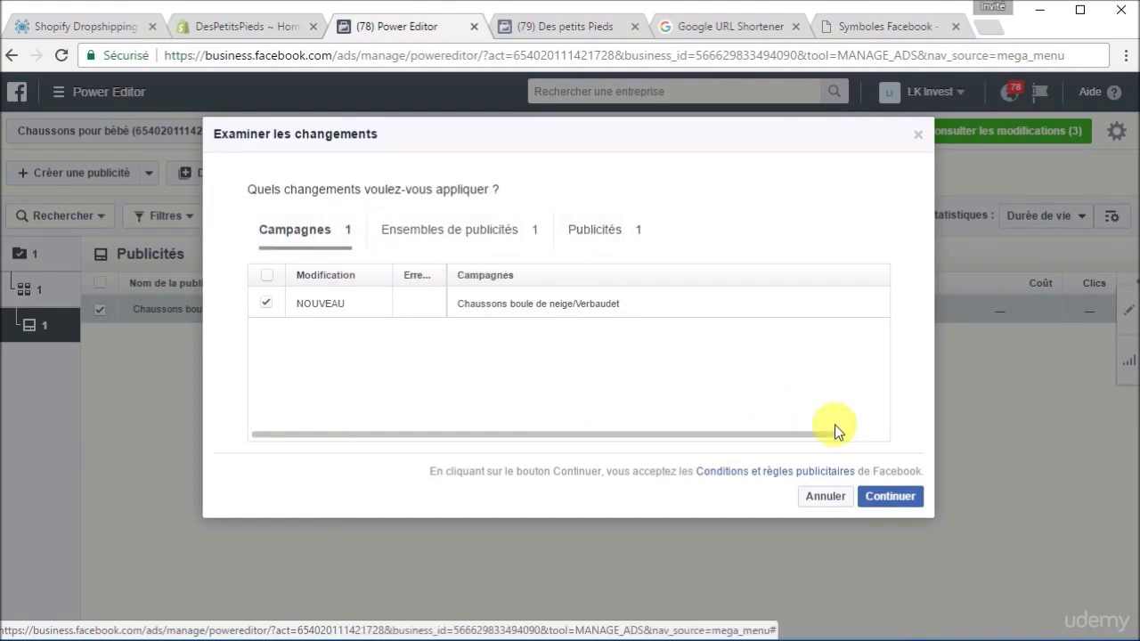
pyautogui.click(901, 502)
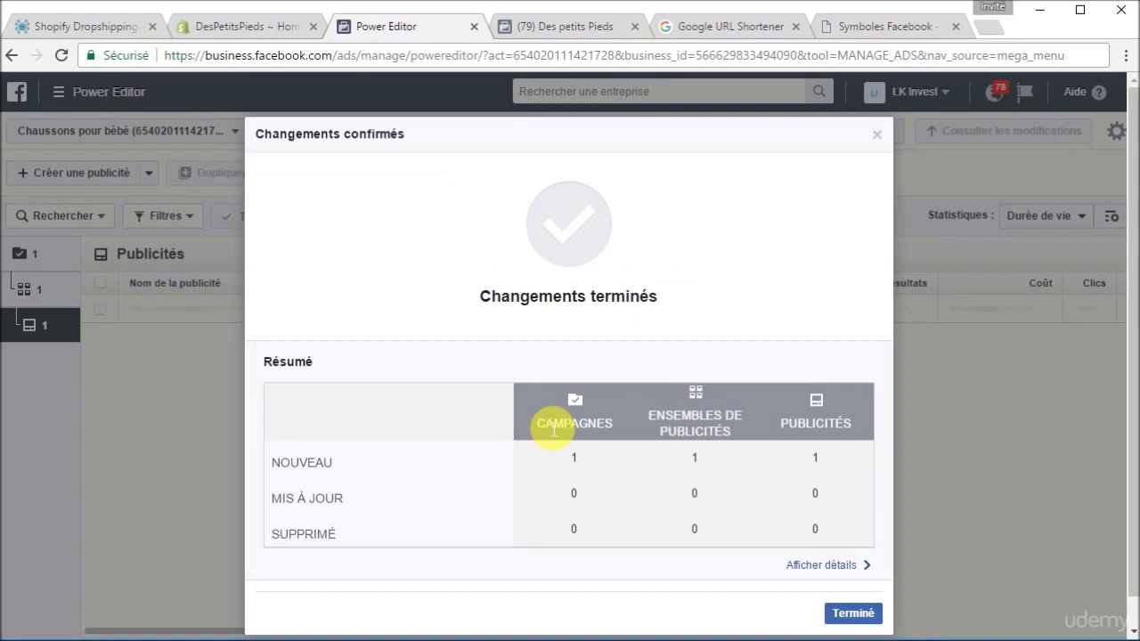
pyautogui.click(866, 588)
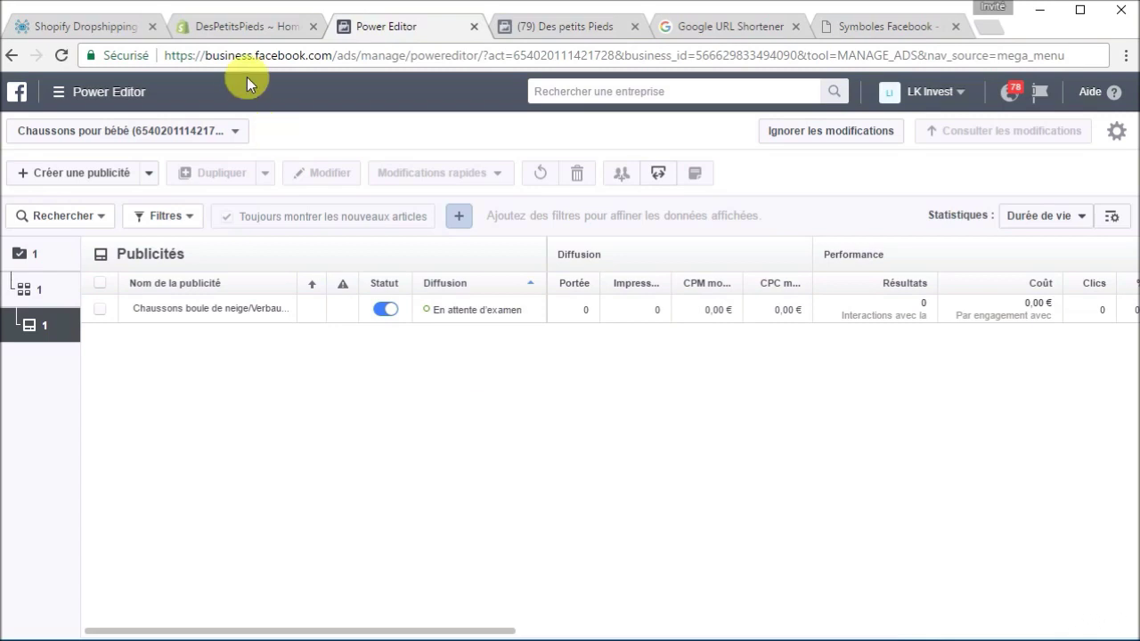
# Start a new post on the Des petits Pieds Facebook page and look up the product names in the Shopify product list
pyautogui.click(580, 25)
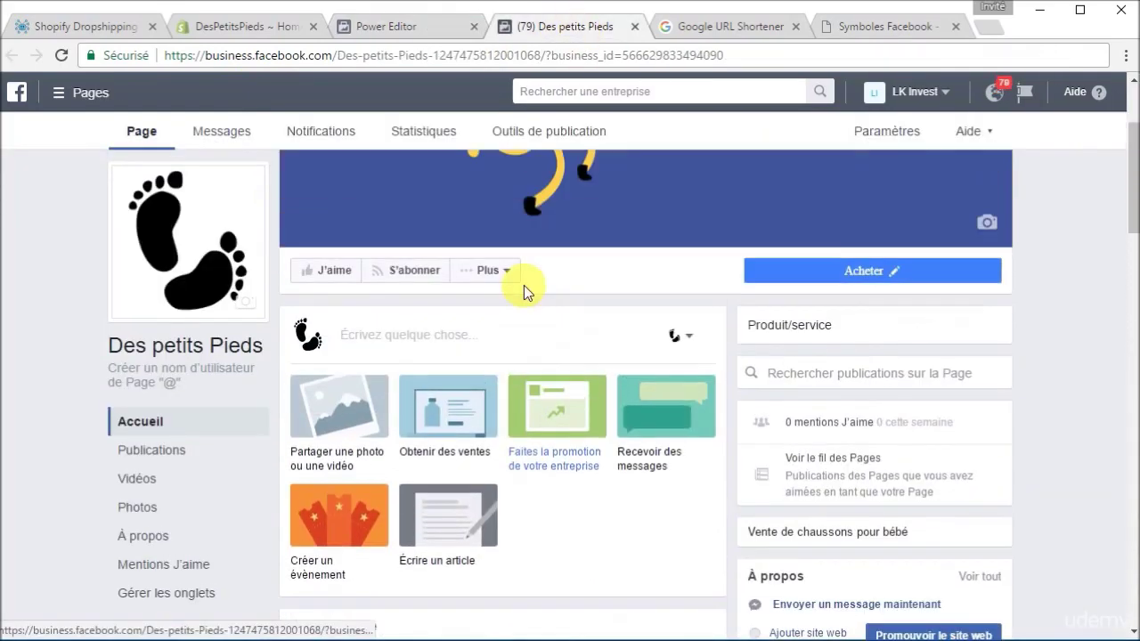
pyautogui.click(488, 359)
pyautogui.click(421, 434)
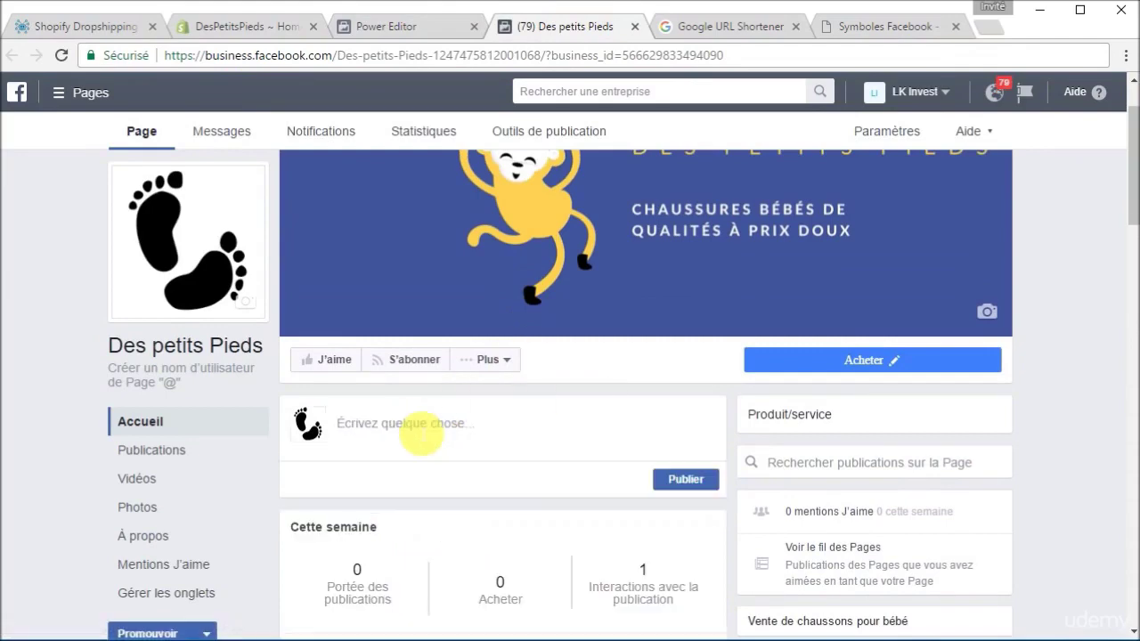
pyautogui.click(278, 27)
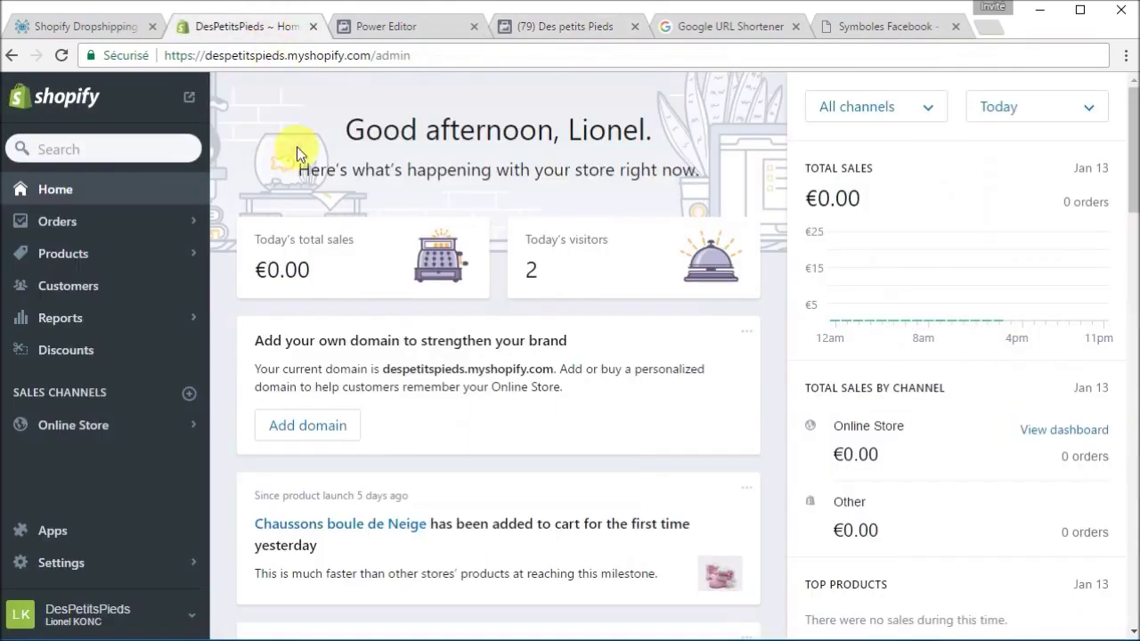
pyautogui.click(89, 254)
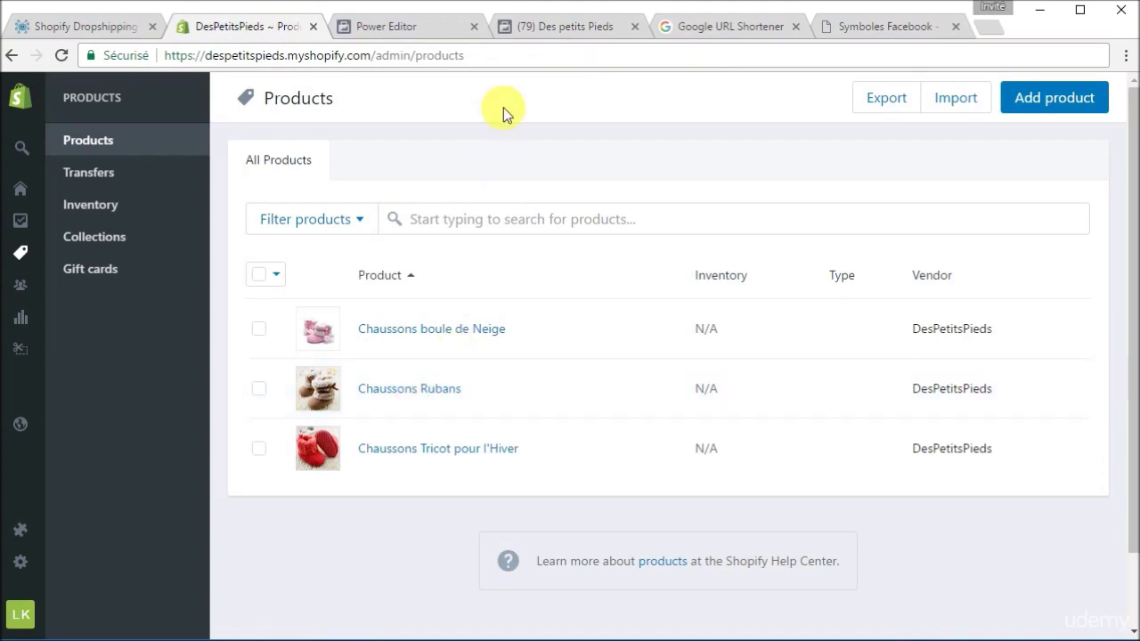
# Write "Nouveau : Chaussons Ruban pour les bébés" in the page post, with "En promotion actuellement" on a new line
pyautogui.click(579, 28)
pyautogui.write('Nouveau ')
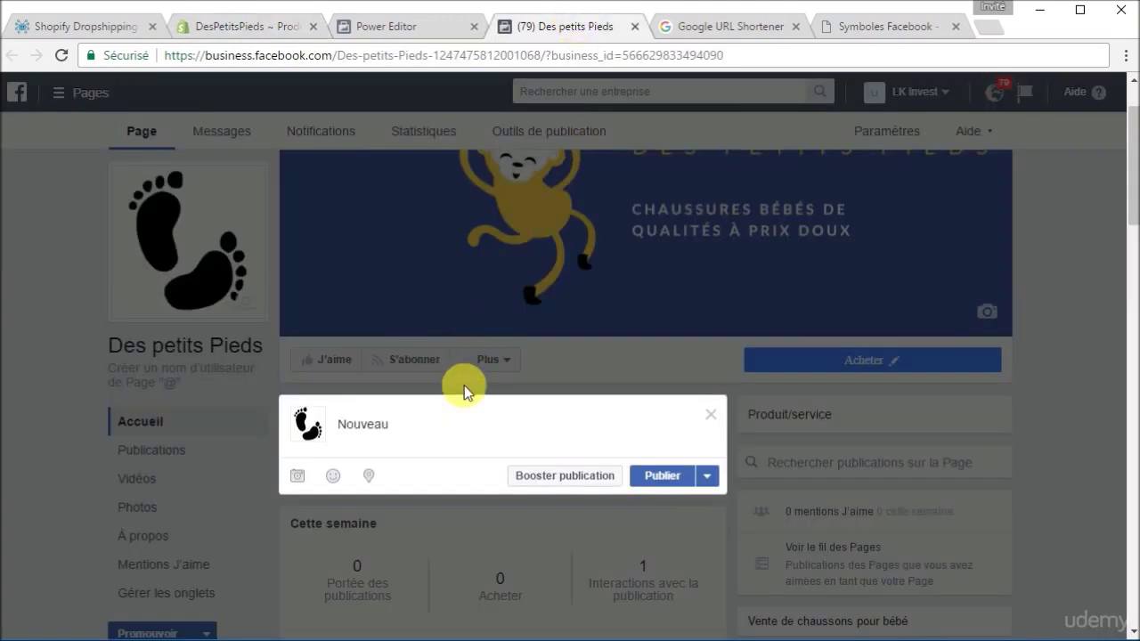
pyautogui.write(': Chaussons Ruban pour ')
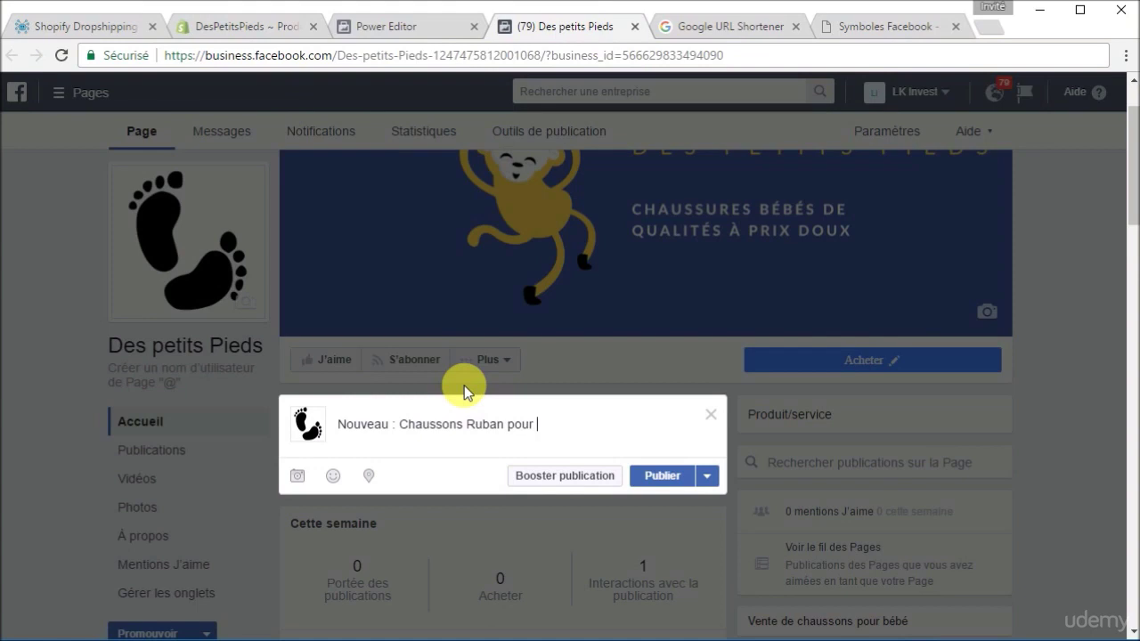
pyautogui.write('les bébés')
pyautogui.press('Return')
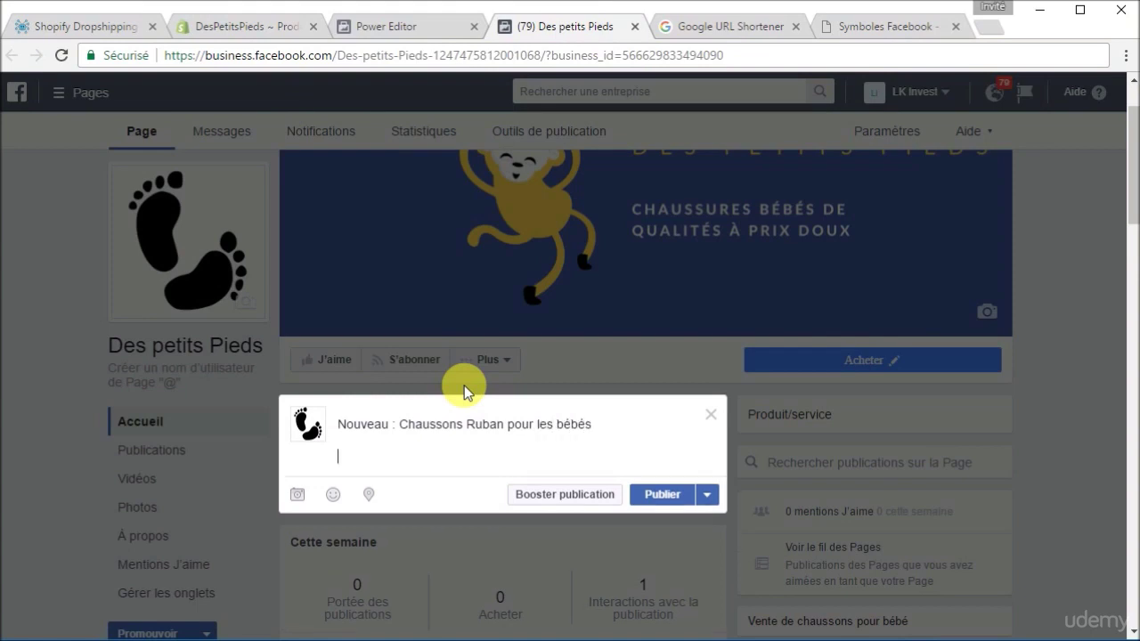
pyautogui.write('En promotion actuellement')
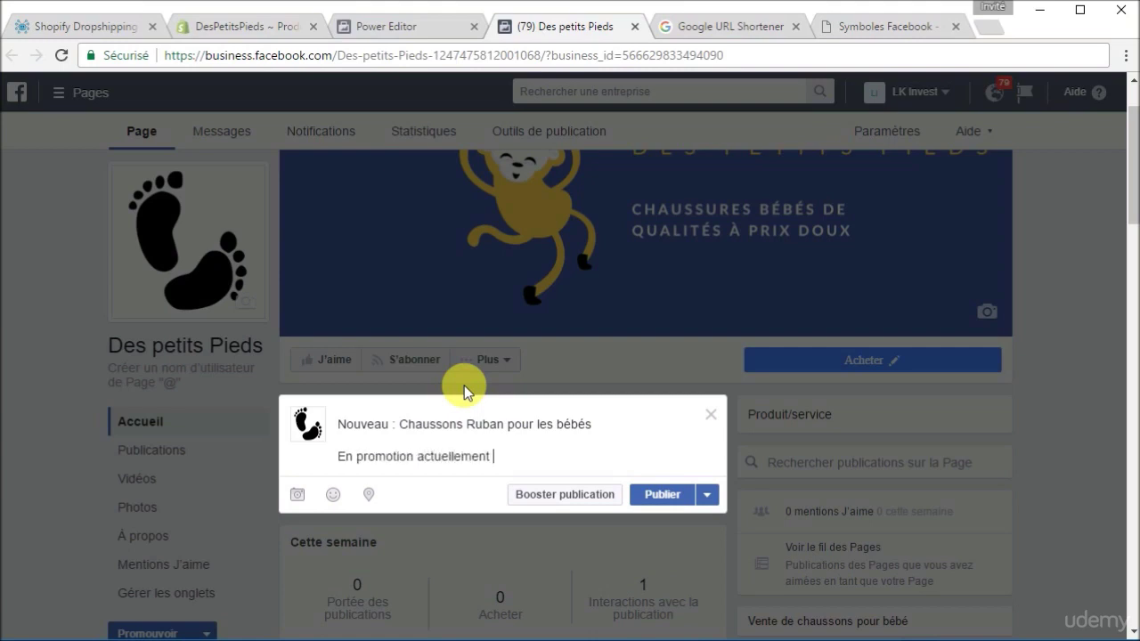
# Browse the Facebook symbols page and copy the solid black heart symbol from its first row
pyautogui.click(885, 25)
pyautogui.scroll(-4, 405, 434)
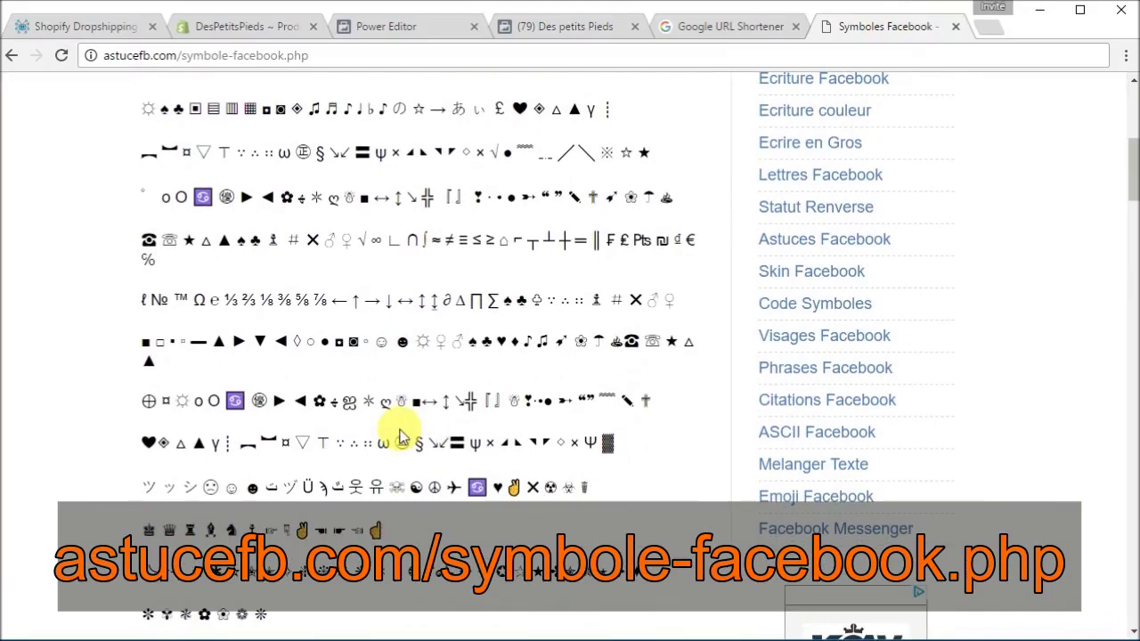
pyautogui.scroll(-5, 399, 436)
pyautogui.scroll(-1, 399, 436)
pyautogui.scroll(4, 399, 436)
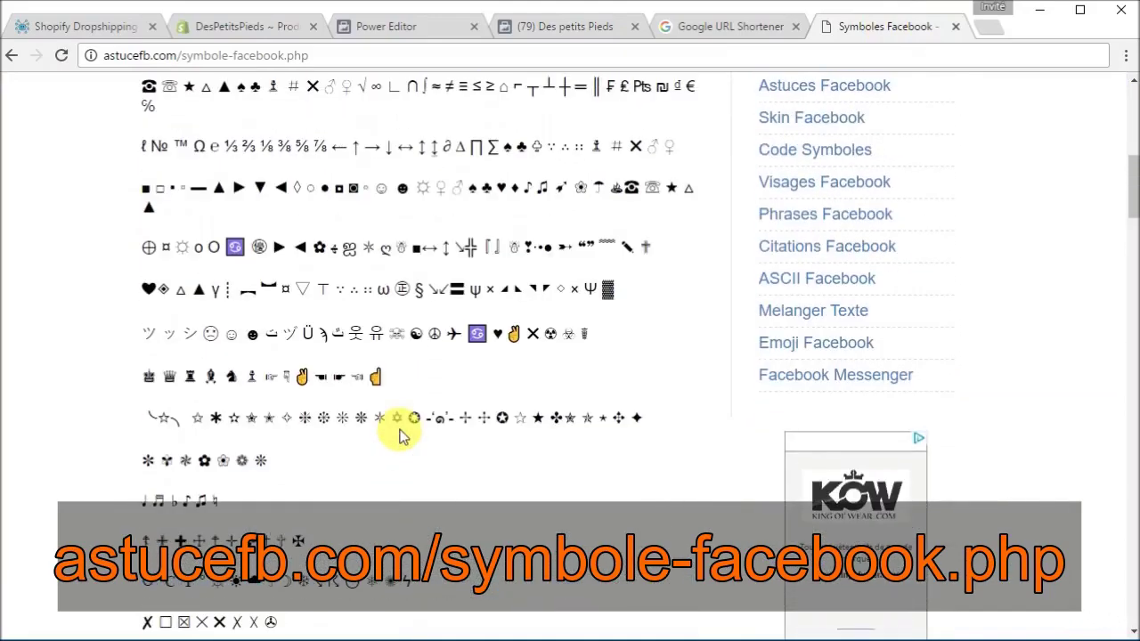
pyautogui.scroll(3, 399, 436)
pyautogui.scroll(1, 267, 241)
pyautogui.doubleClick(210, 162)
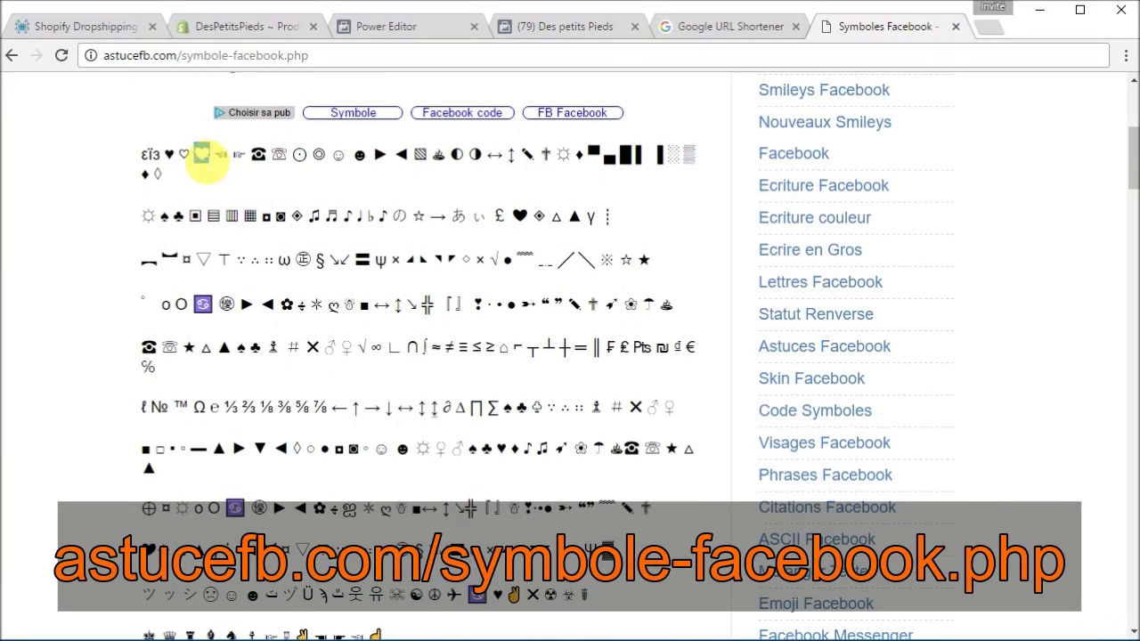
pyautogui.rightClick(207, 159)
pyautogui.click(227, 173)
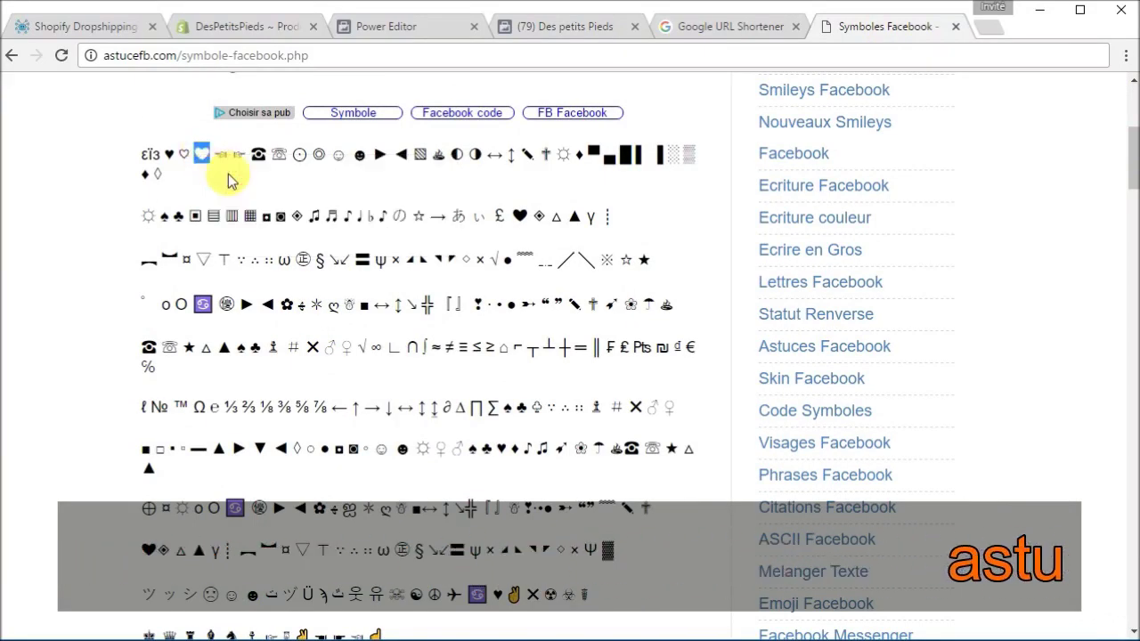
# Paste the heart after "En promotion actuellement" in the page post and write "Acheter maintenant" as a new paragraph below
pyautogui.click(539, 27)
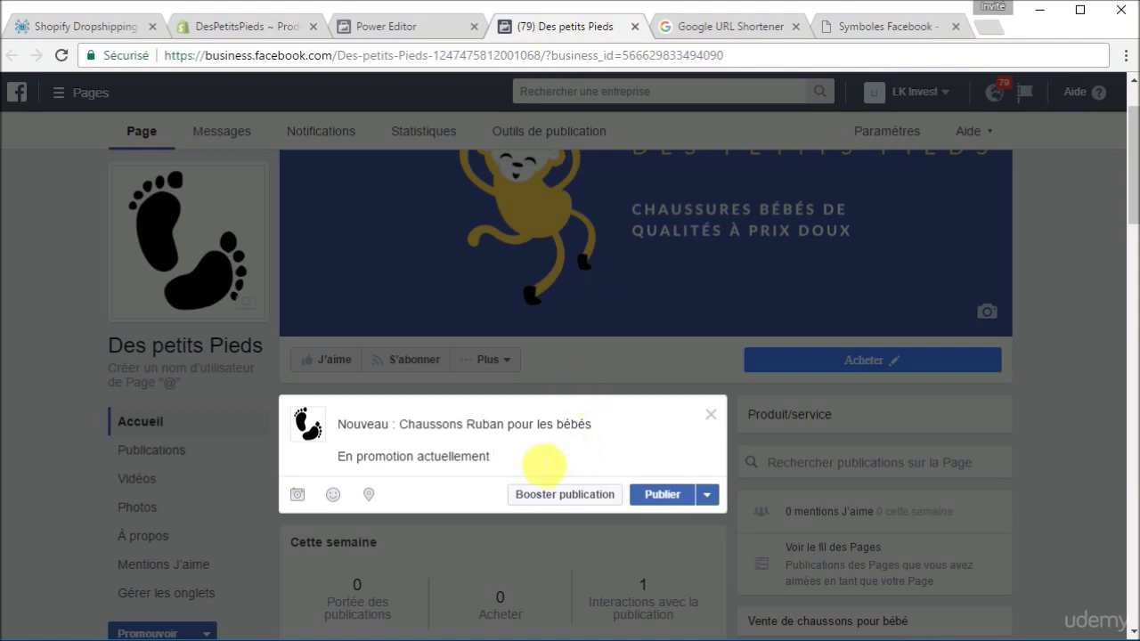
pyautogui.rightClick(540, 463)
pyautogui.click(627, 322)
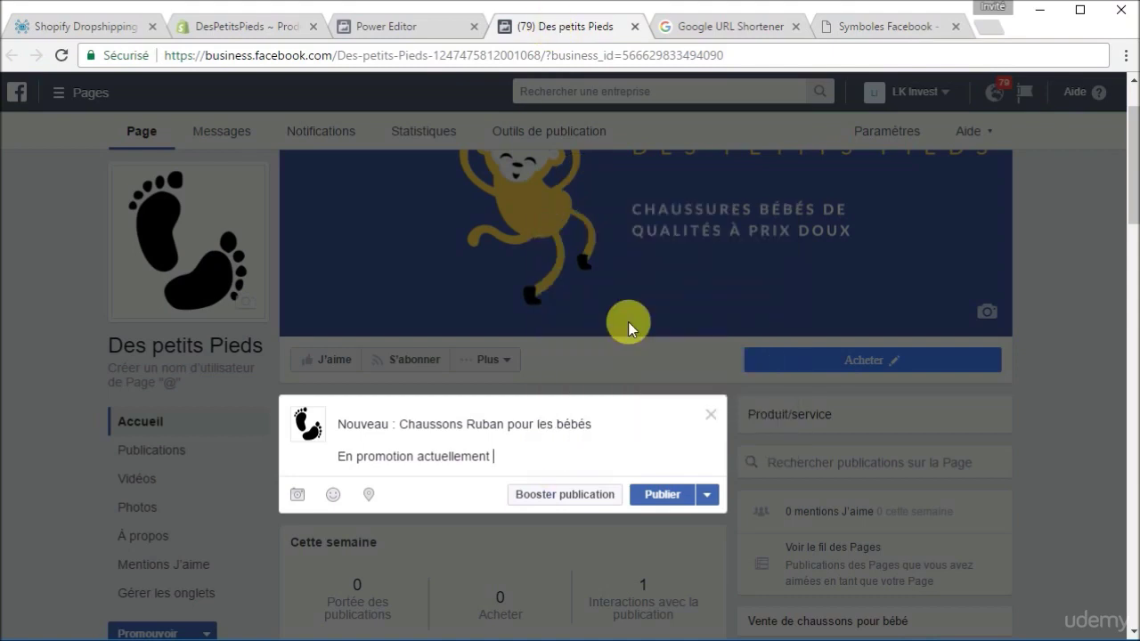
pyautogui.press('Return')
pyautogui.press('Return')
pyautogui.write('Achet')
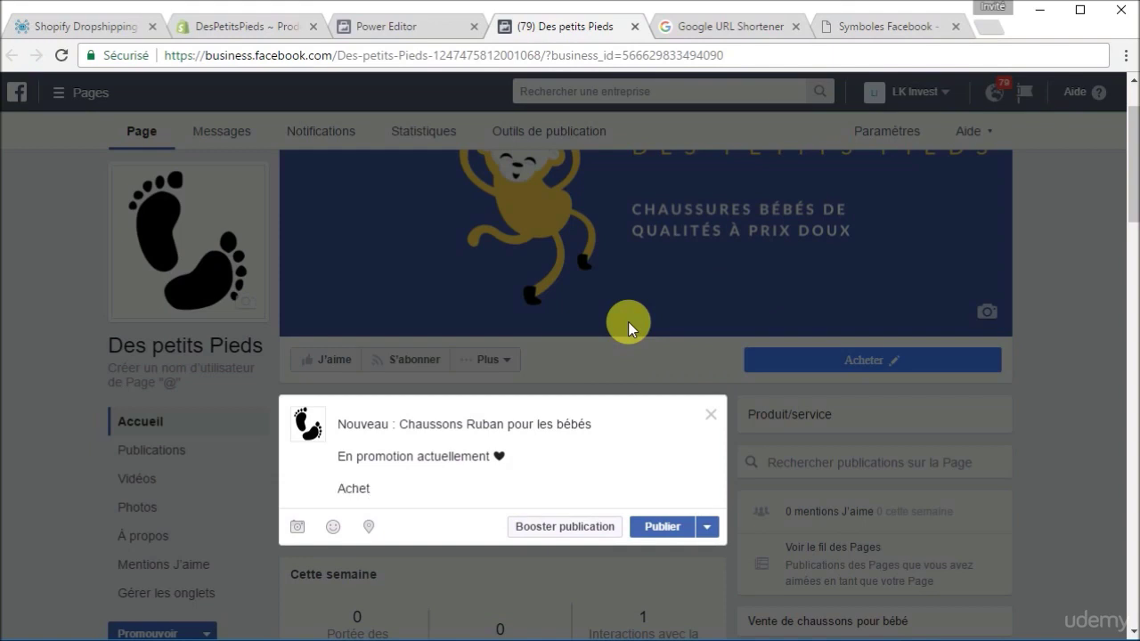
pyautogui.write('er maintenant')
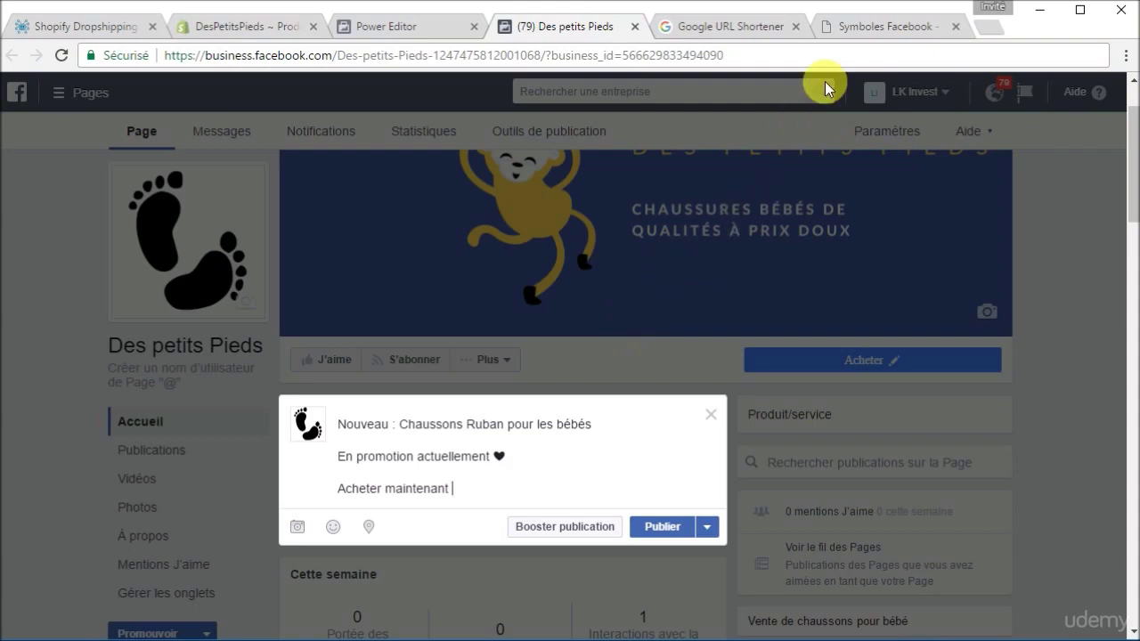
# Copy the ► symbol from the Facebook symbols page and paste it twice after "Acheter maintenant" in the post
pyautogui.click(885, 26)
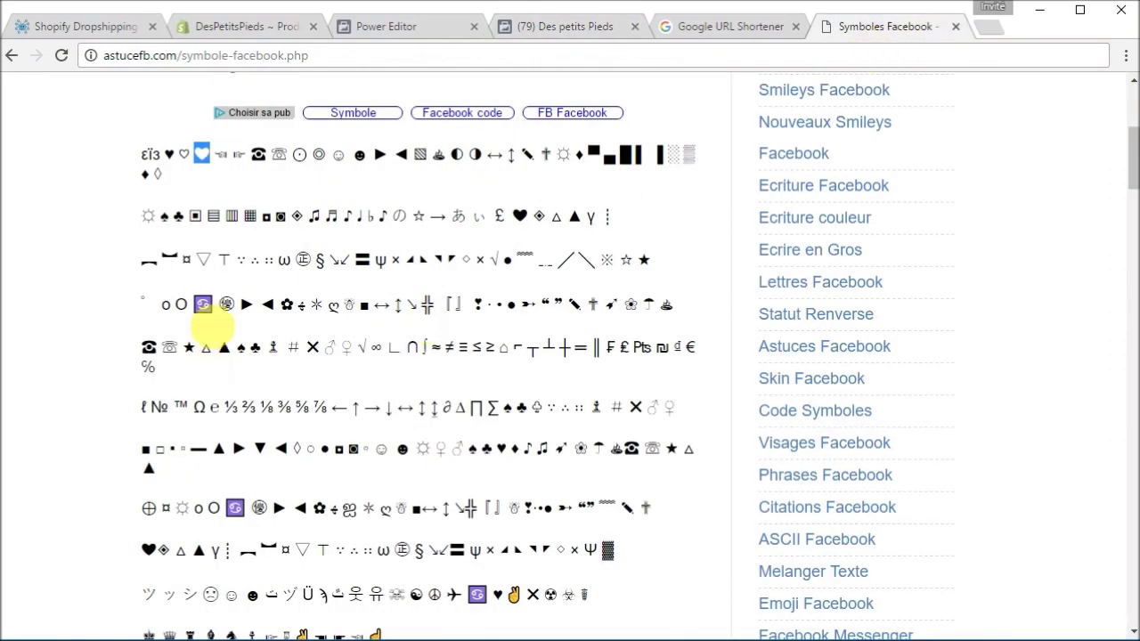
pyautogui.doubleClick(246, 304)
pyautogui.rightClick(246, 307)
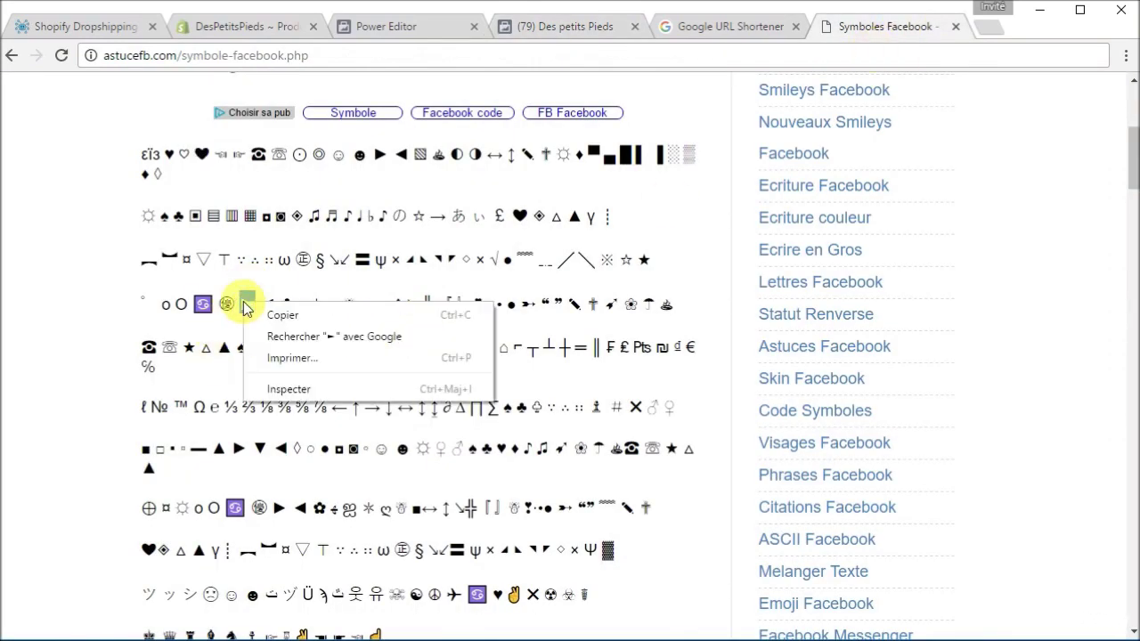
pyautogui.click(265, 316)
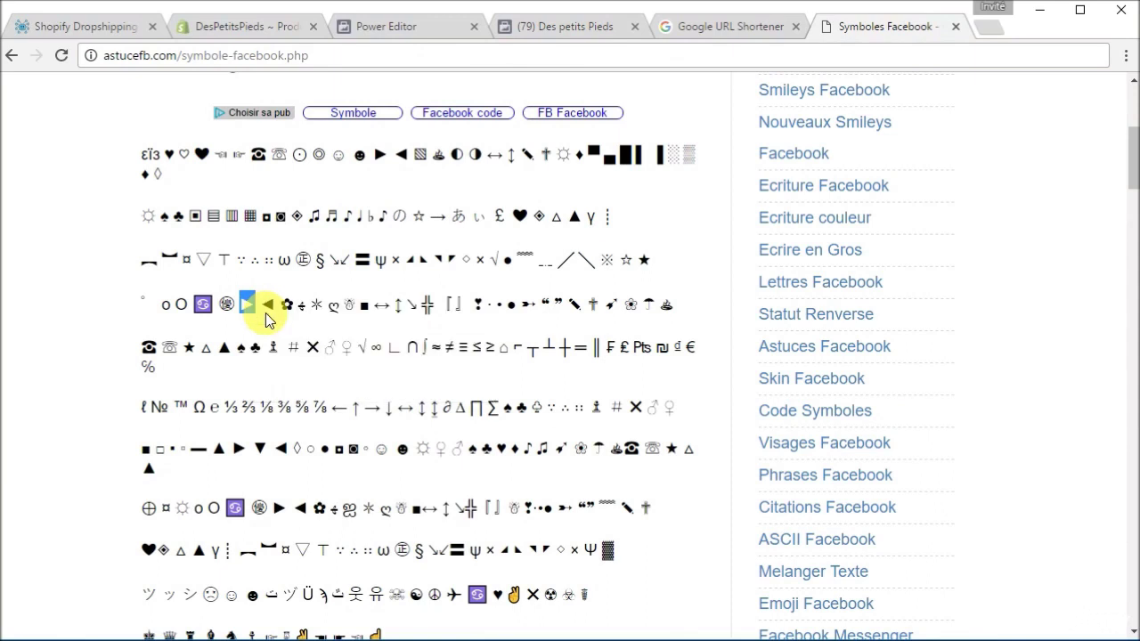
pyautogui.click(592, 27)
pyautogui.rightClick(475, 487)
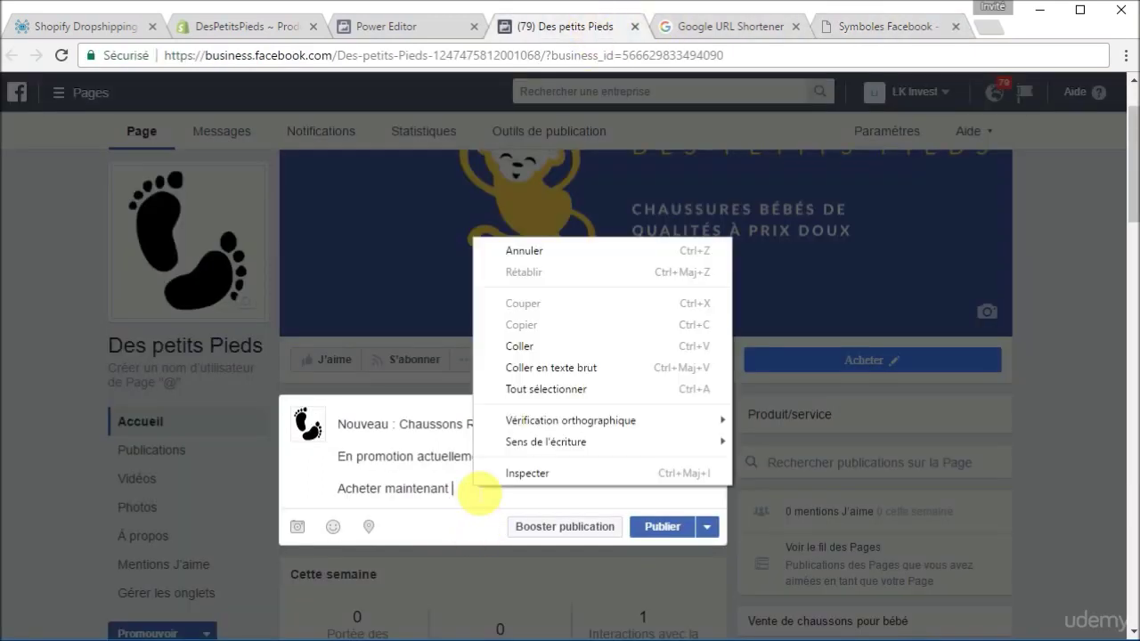
pyautogui.click(559, 347)
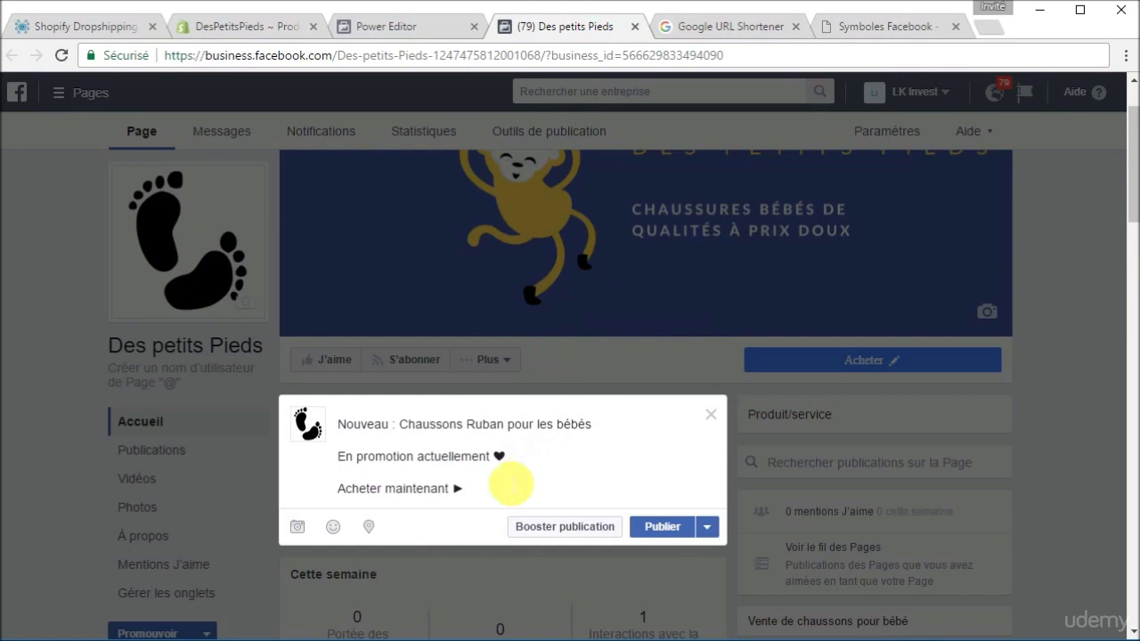
pyautogui.rightClick(487, 495)
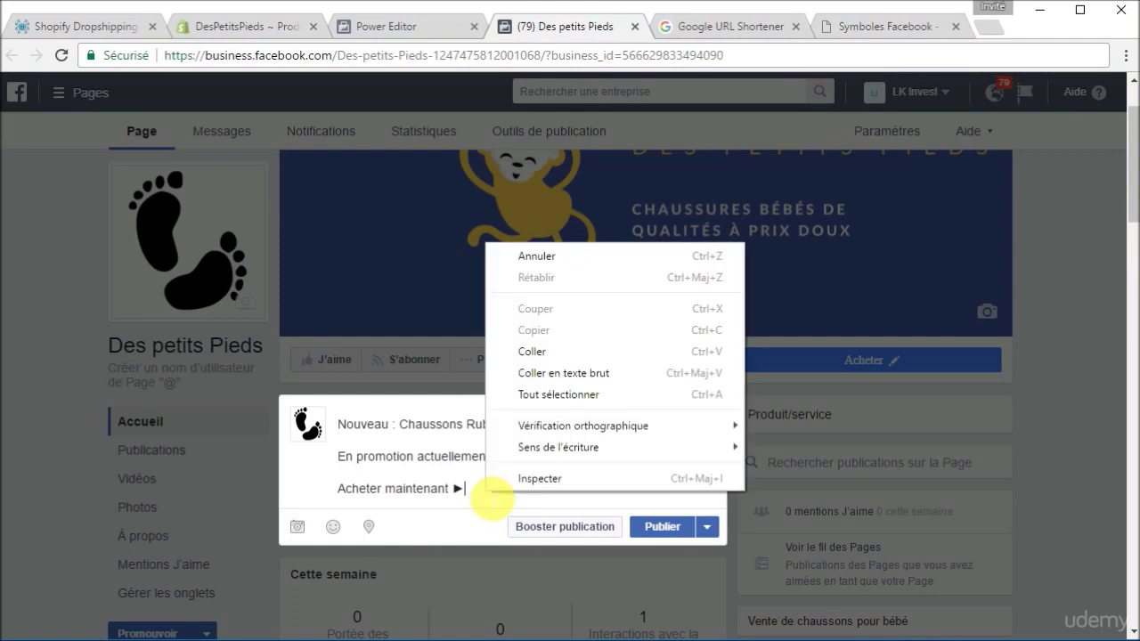
pyautogui.click(547, 347)
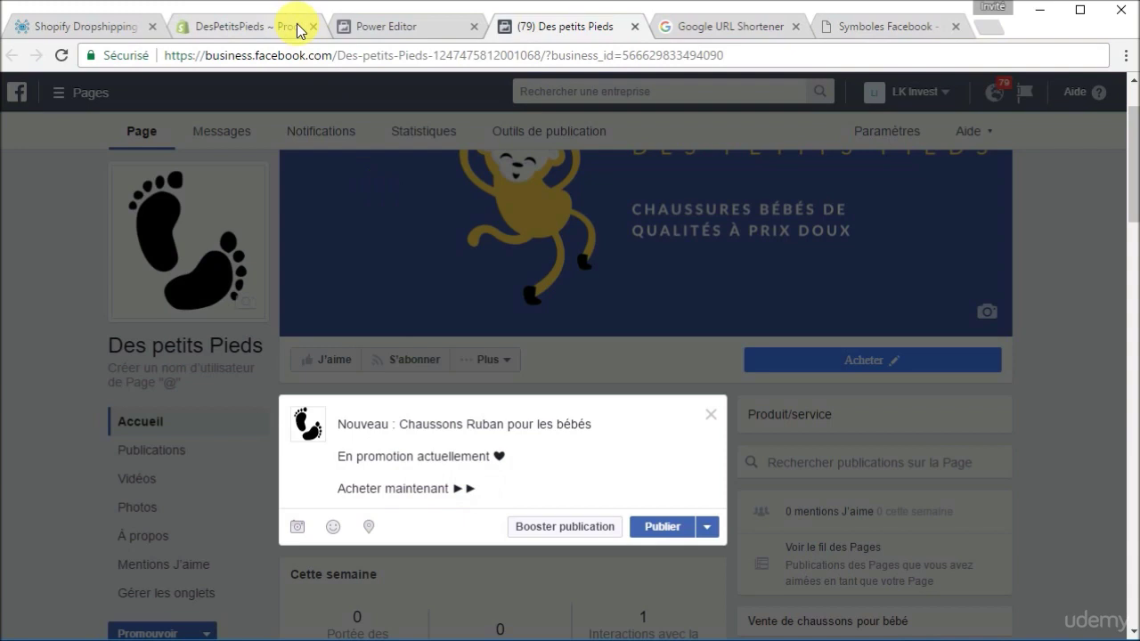
# Open the Chaussons Rubans product from the Shopify product list, view it in the online store and copy its page URL
pyautogui.click(234, 28)
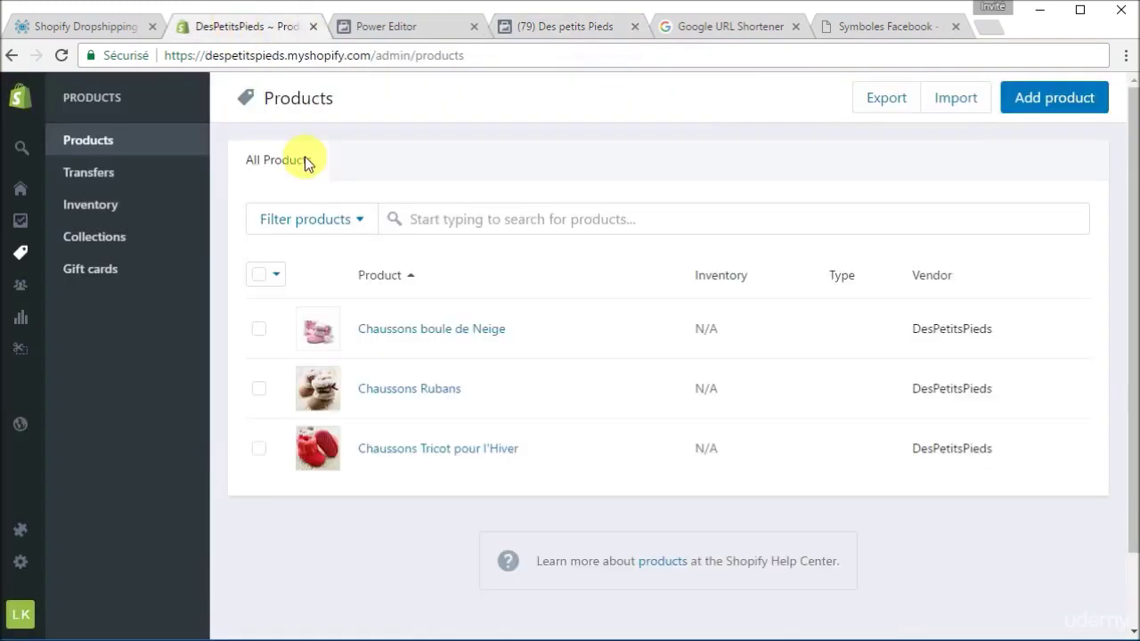
pyautogui.click(435, 397)
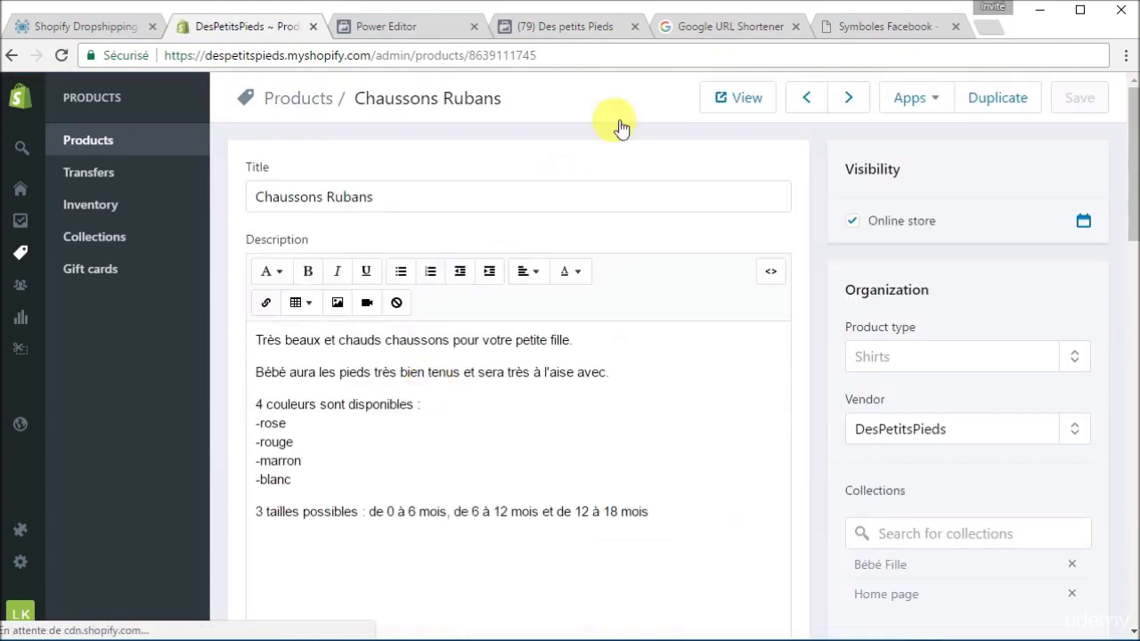
pyautogui.click(746, 98)
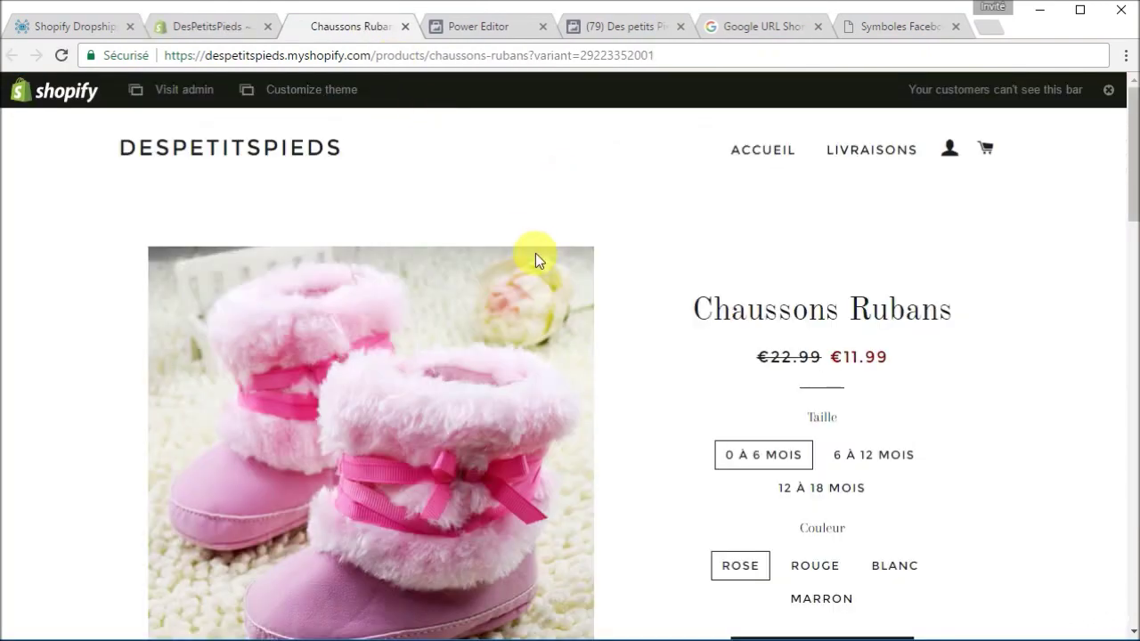
pyautogui.scroll(-1, 649, 438)
pyautogui.scroll(1, 650, 437)
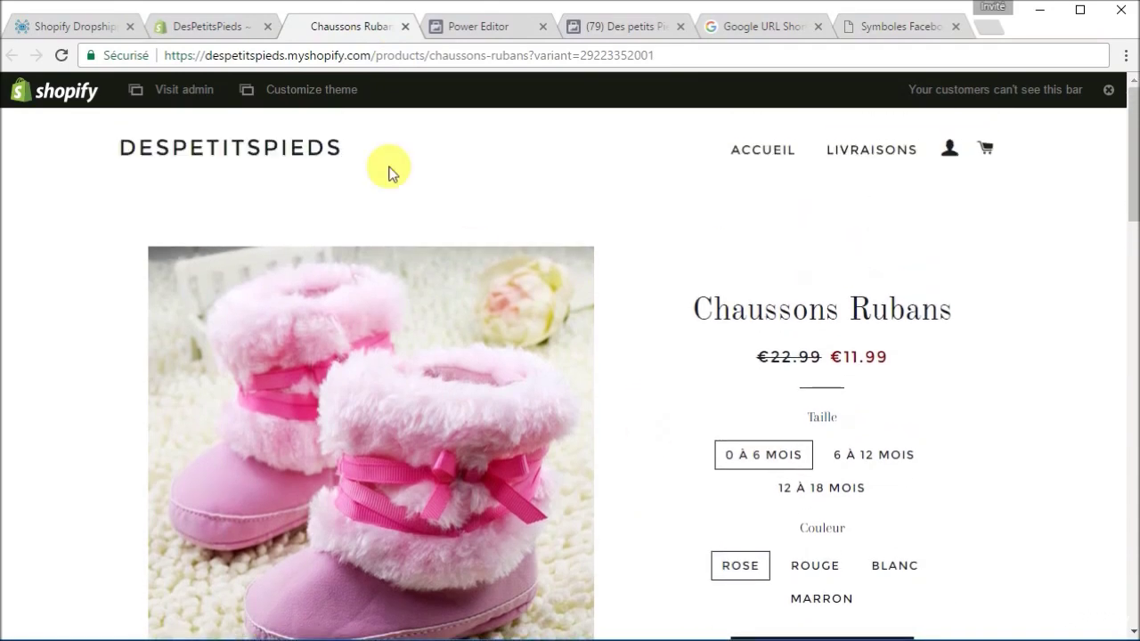
pyautogui.click(435, 56)
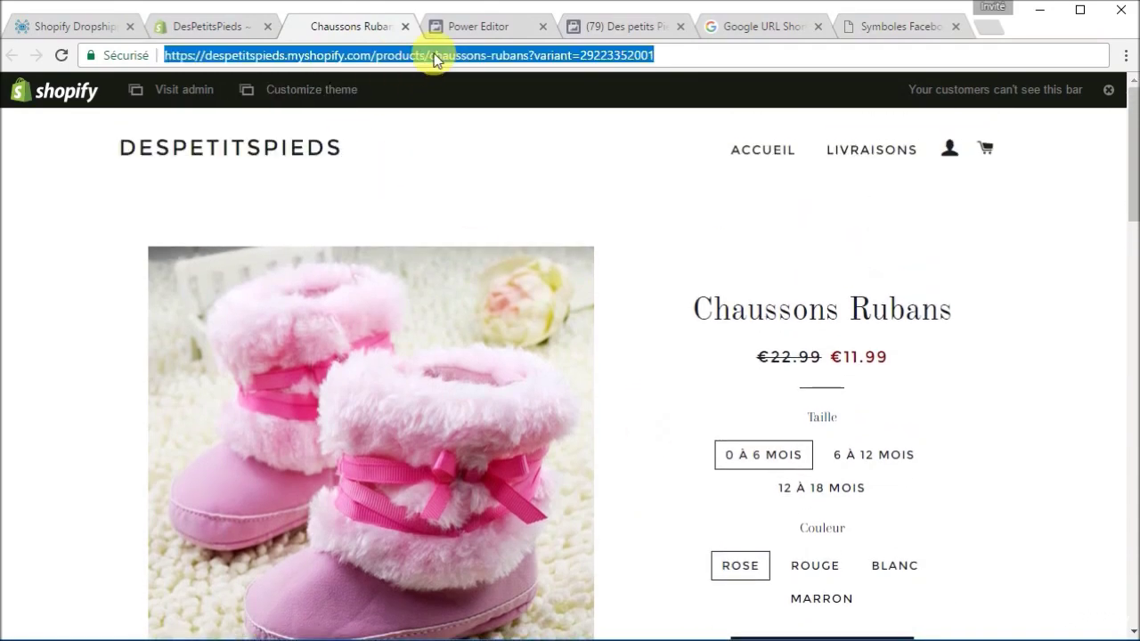
# Shorten the copied Chaussons Rubans product URL in Google URL Shortener and copy the short link
pyautogui.click(788, 32)
pyautogui.click(270, 222)
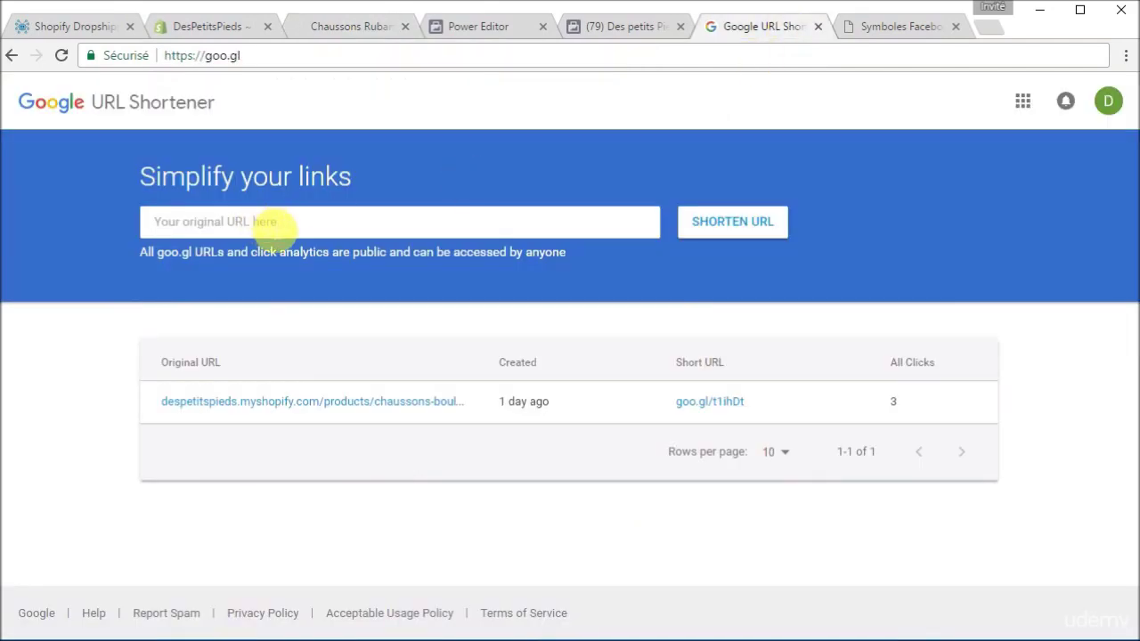
pyautogui.rightClick(268, 223)
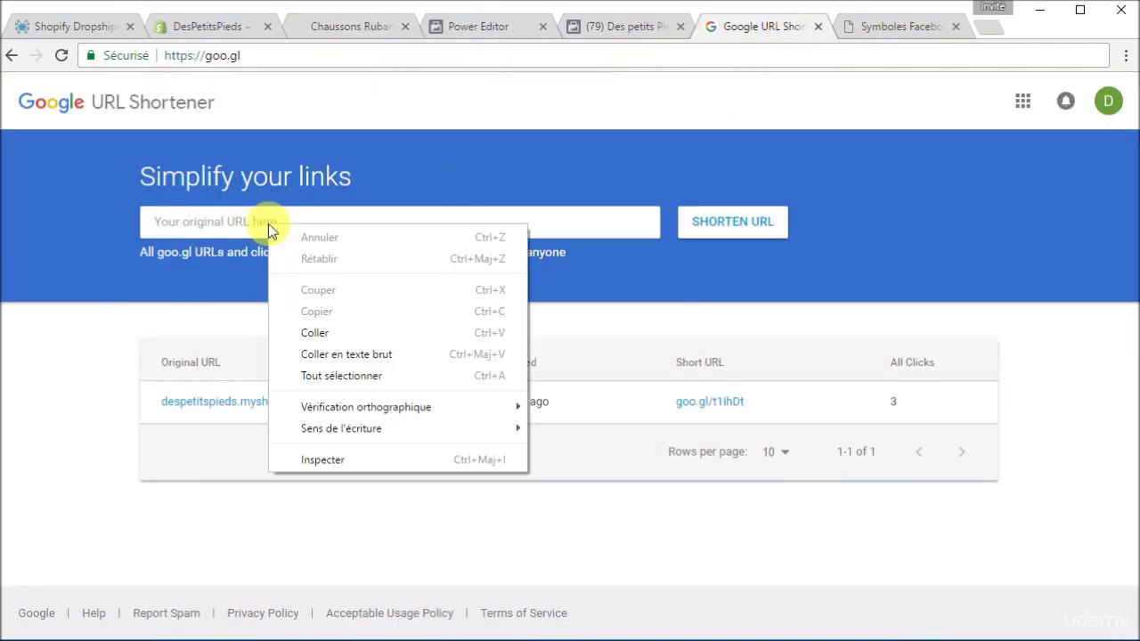
pyautogui.click(348, 331)
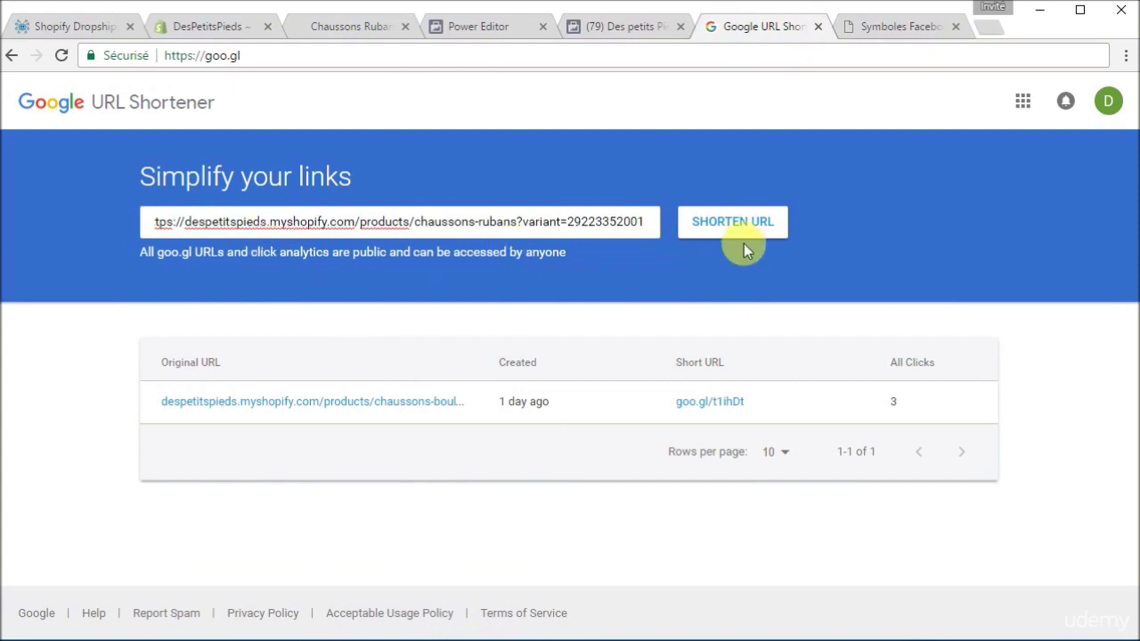
pyautogui.click(755, 224)
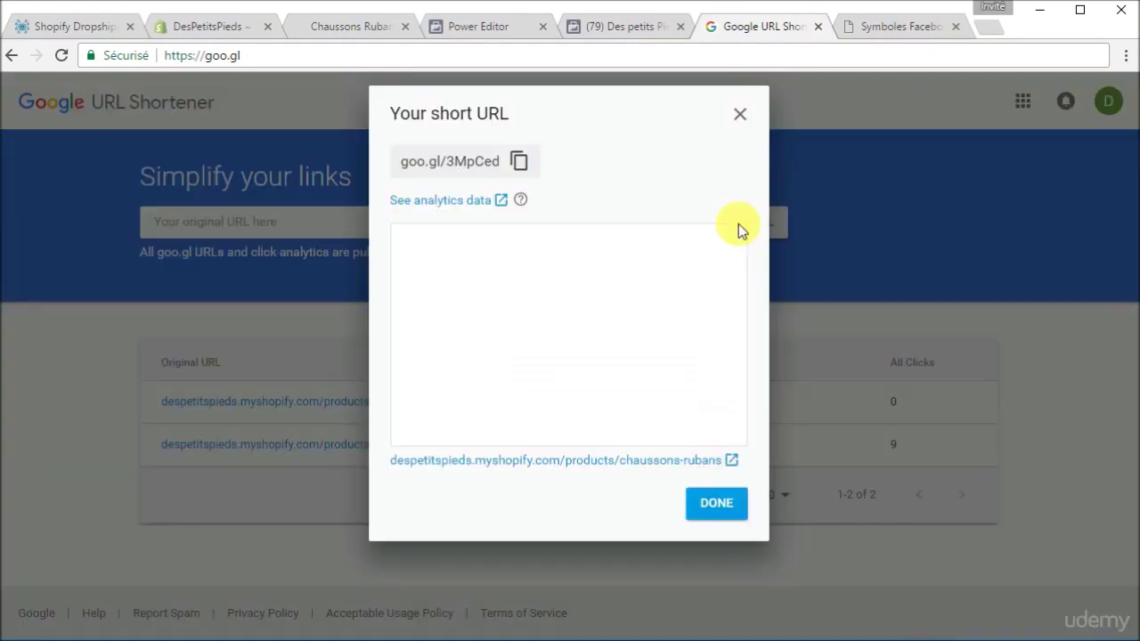
pyautogui.click(520, 161)
pyautogui.click(730, 508)
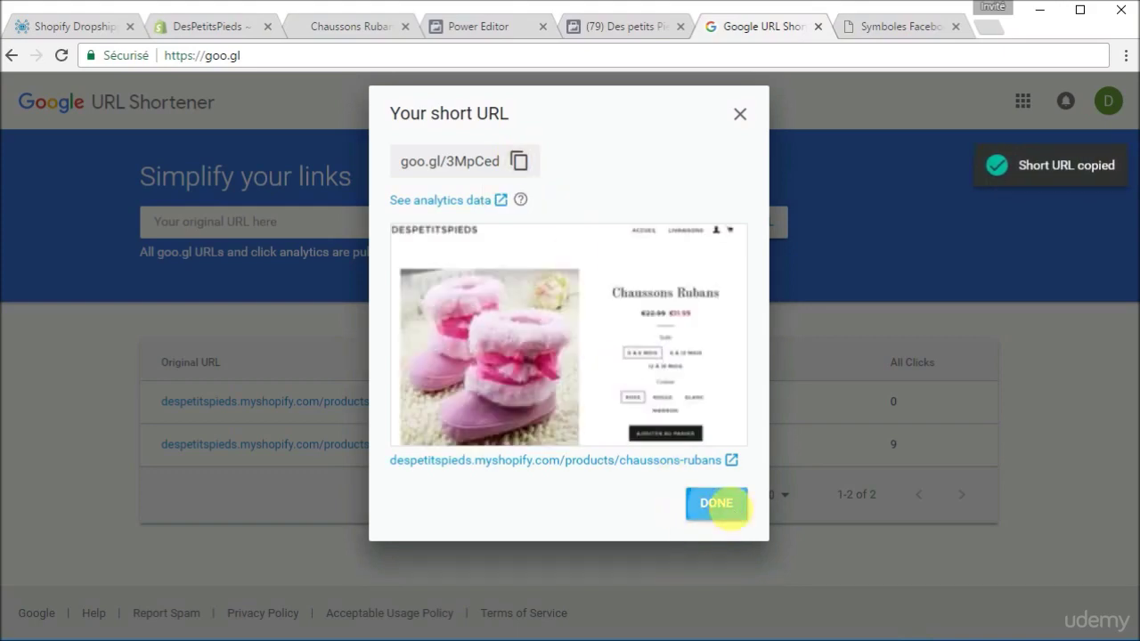
# Paste the shortened product link after the two ► symbols in the Des petits Pieds page post
pyautogui.click(488, 25)
pyautogui.click(587, 26)
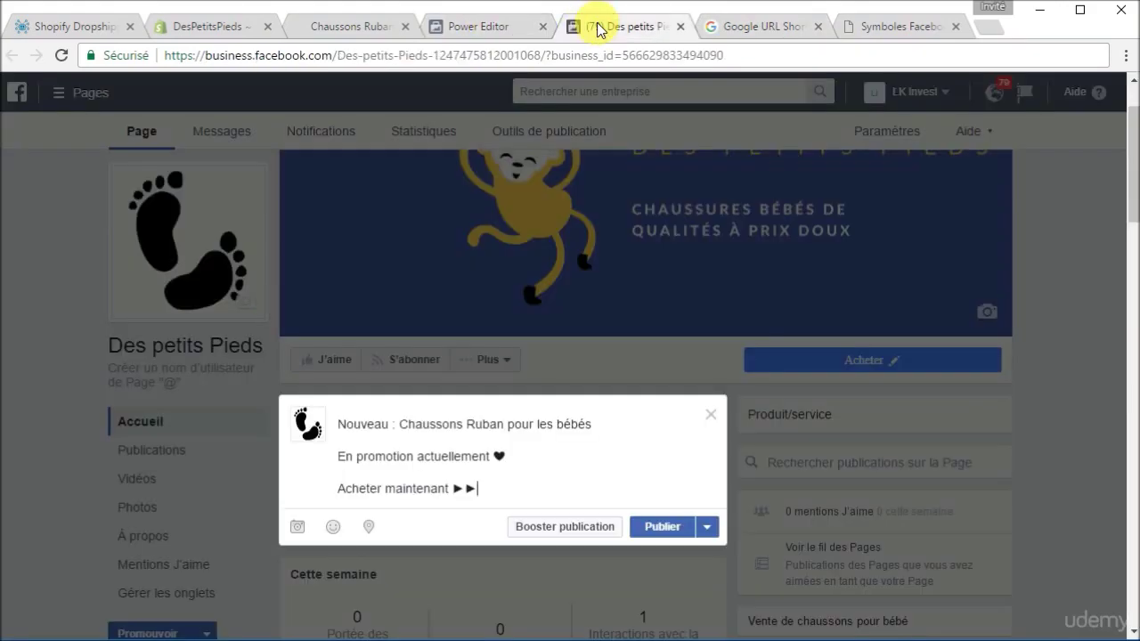
pyautogui.rightClick(492, 492)
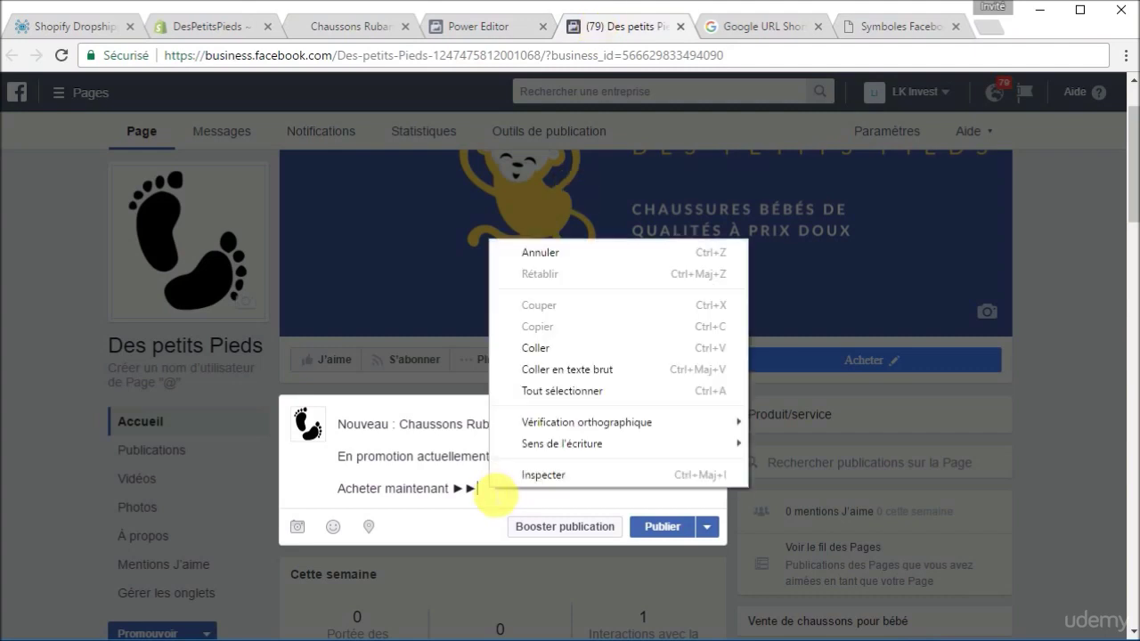
pyautogui.click(564, 348)
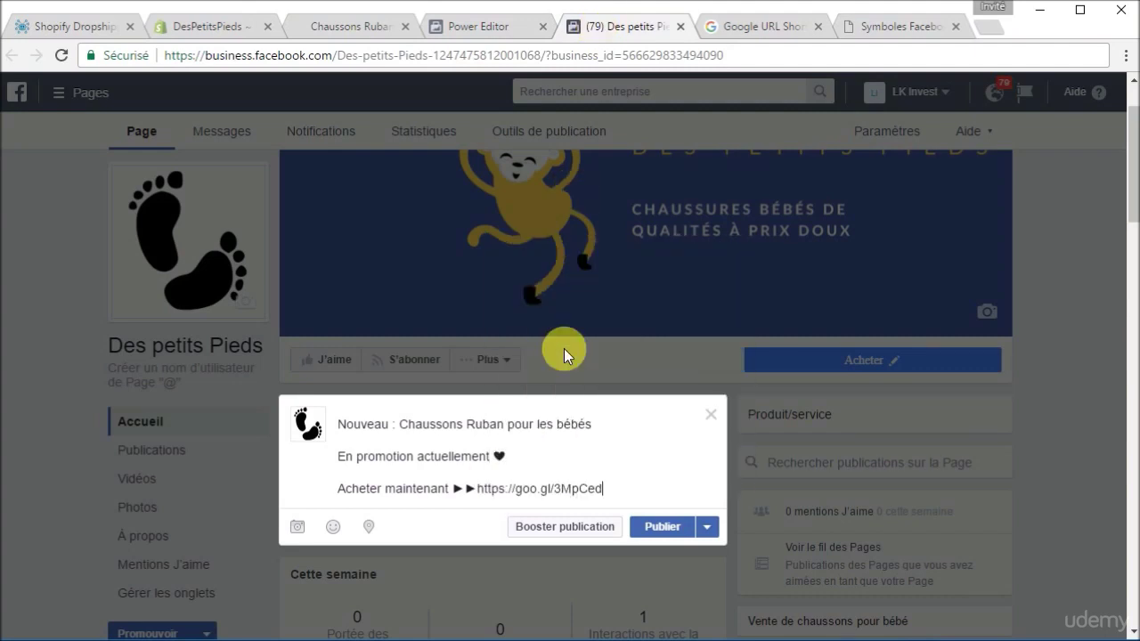
# Attach the Chaussons Ruban image to the post, publish it, and check the published post on the page
pyautogui.click(303, 537)
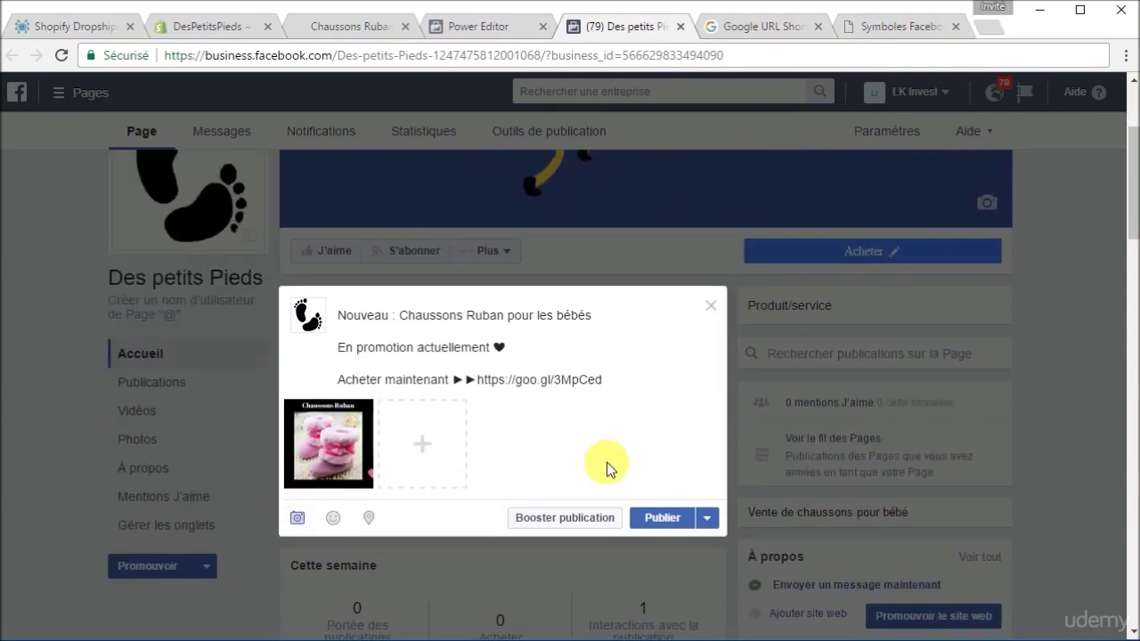
pyautogui.click(668, 524)
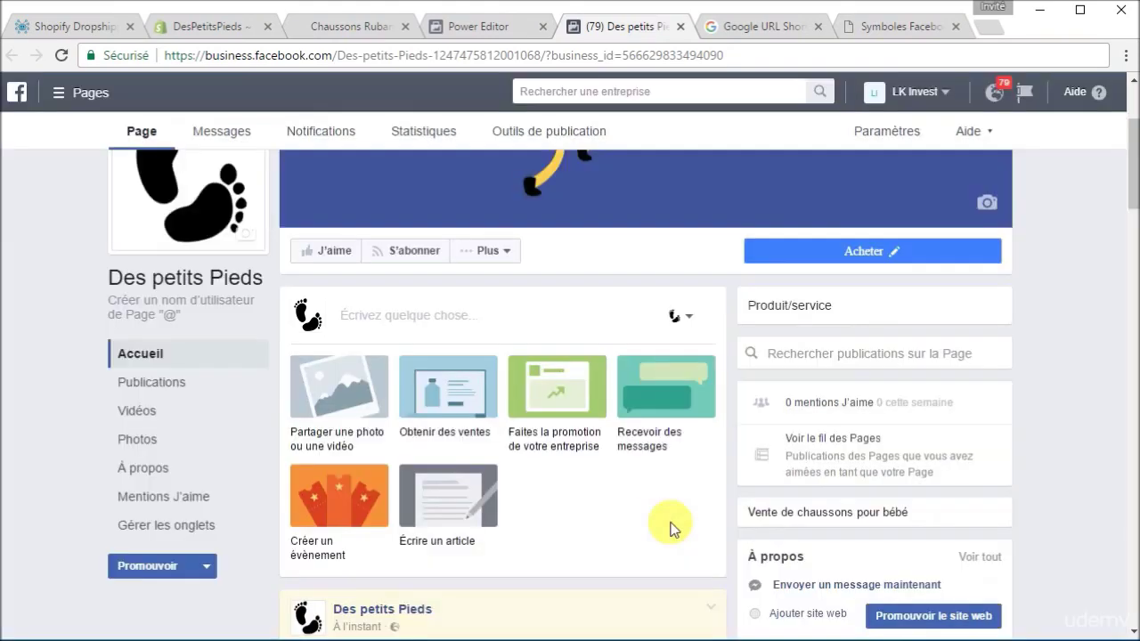
pyautogui.scroll(-6, 566, 503)
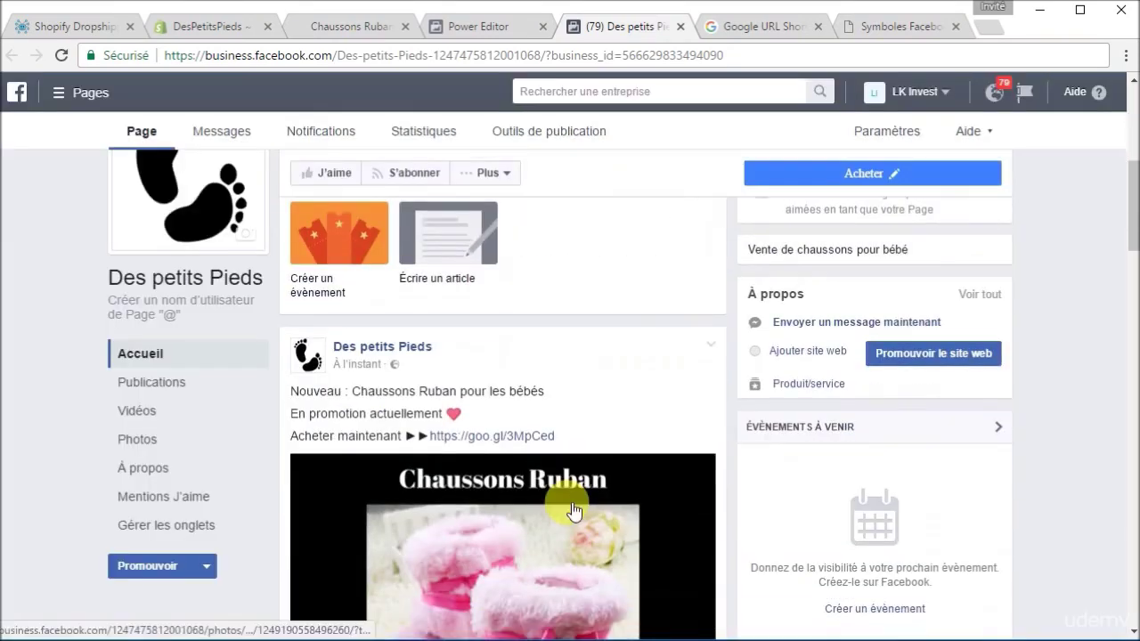
pyautogui.scroll(-3, 570, 510)
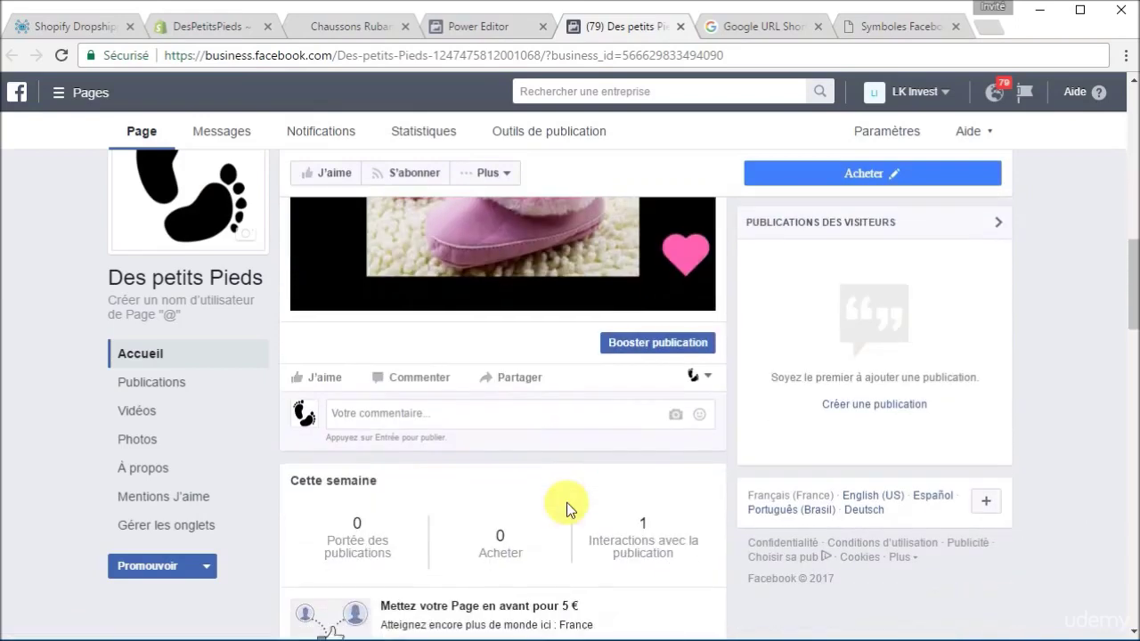
pyautogui.scroll(5, 569, 510)
pyautogui.scroll(1, 573, 511)
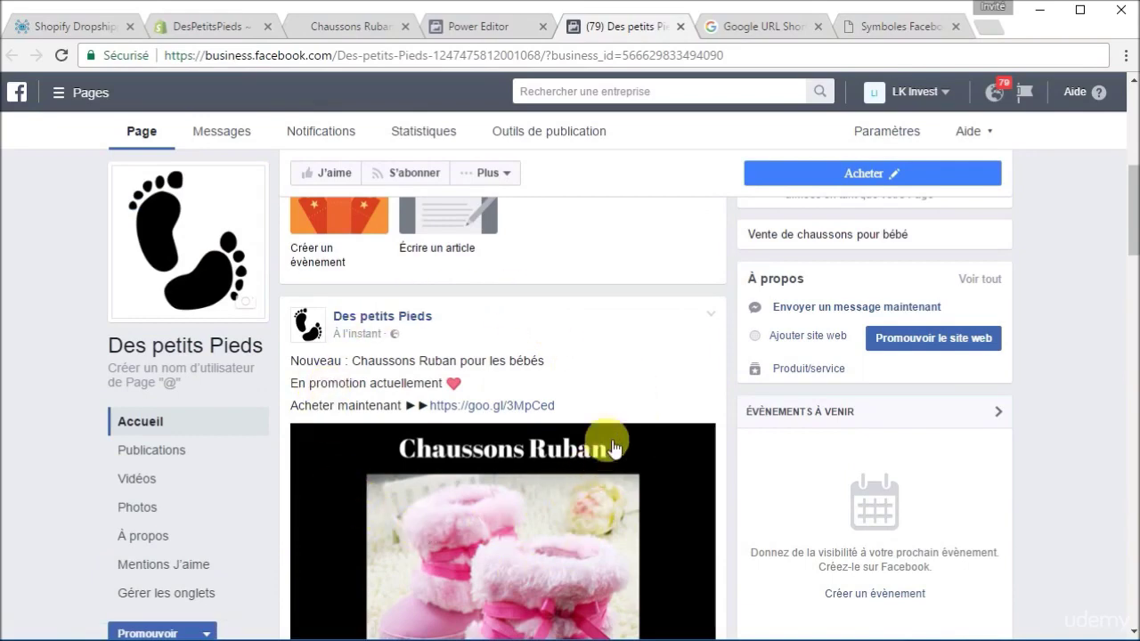
# Switch to Power Editor and start a new campaign named Chaussons Ruban/Verbaudet with the objective Interaction avec les publications
pyautogui.click(496, 28)
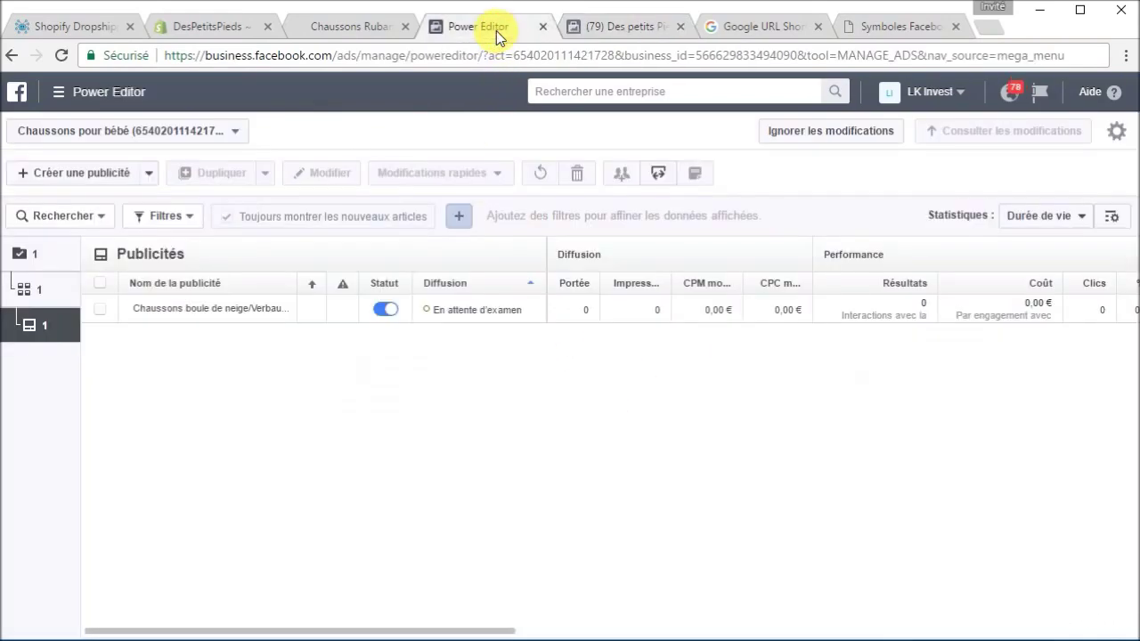
pyautogui.click(92, 173)
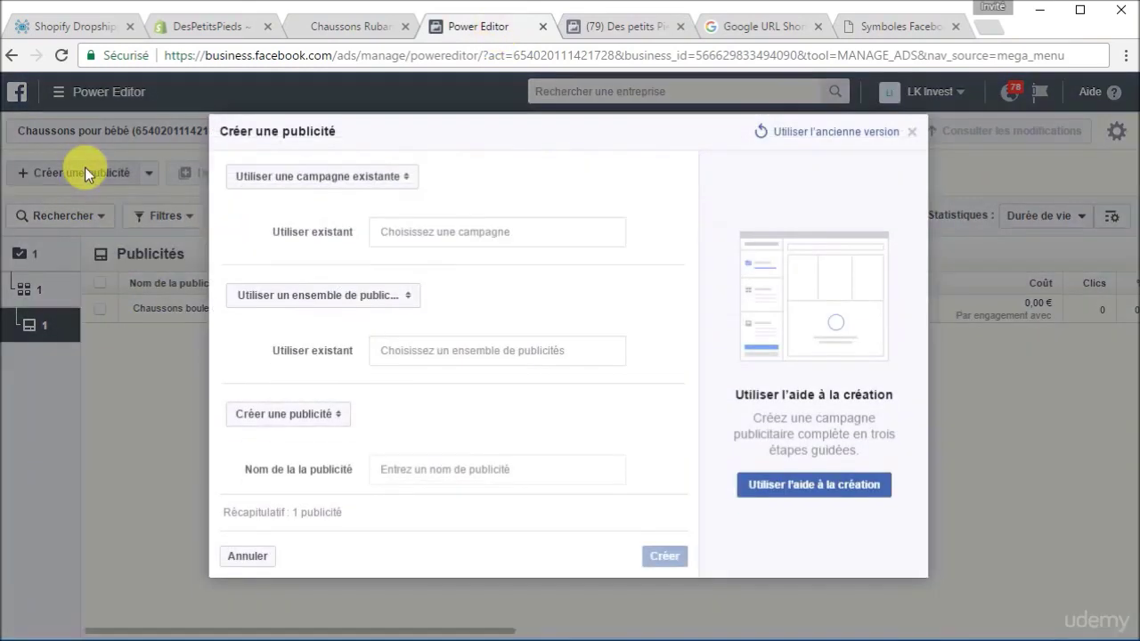
pyautogui.click(251, 553)
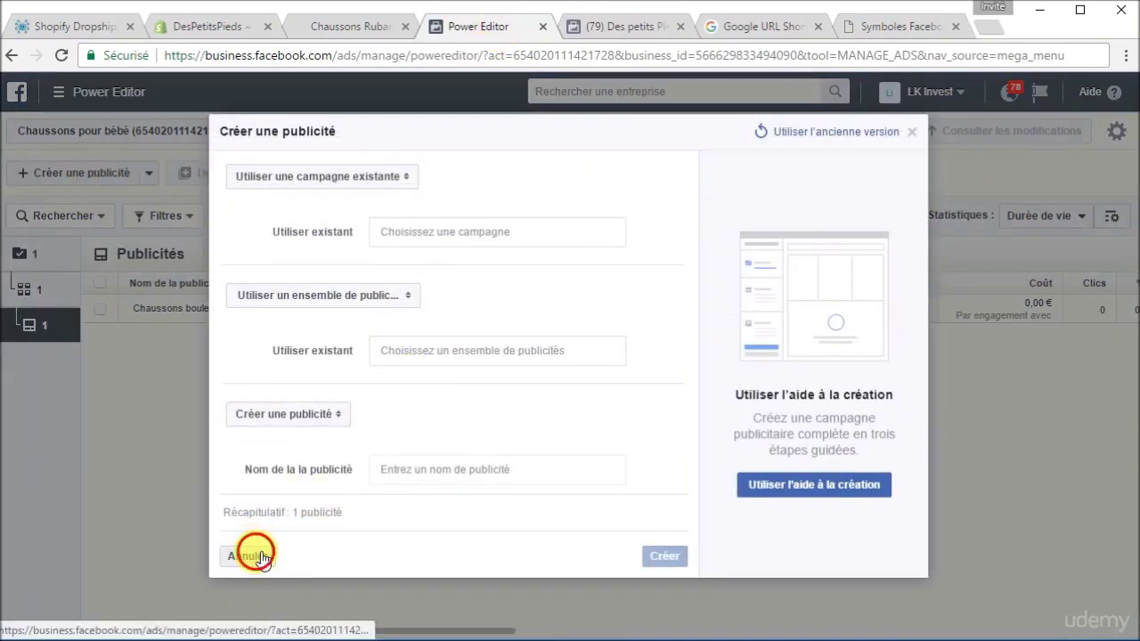
pyautogui.click(37, 256)
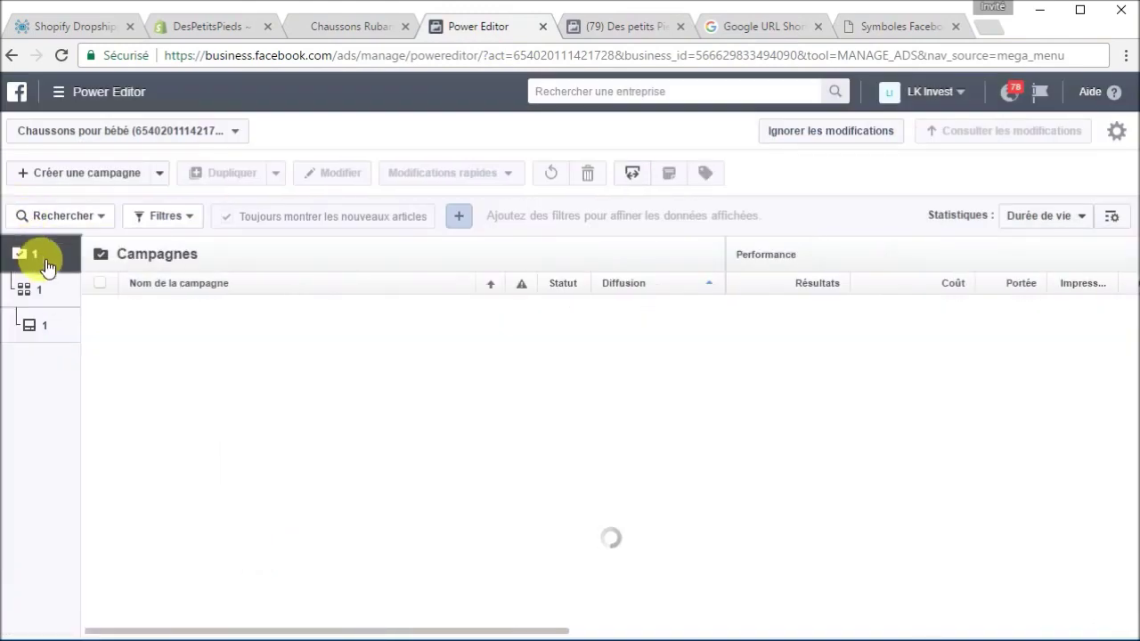
pyautogui.click(101, 178)
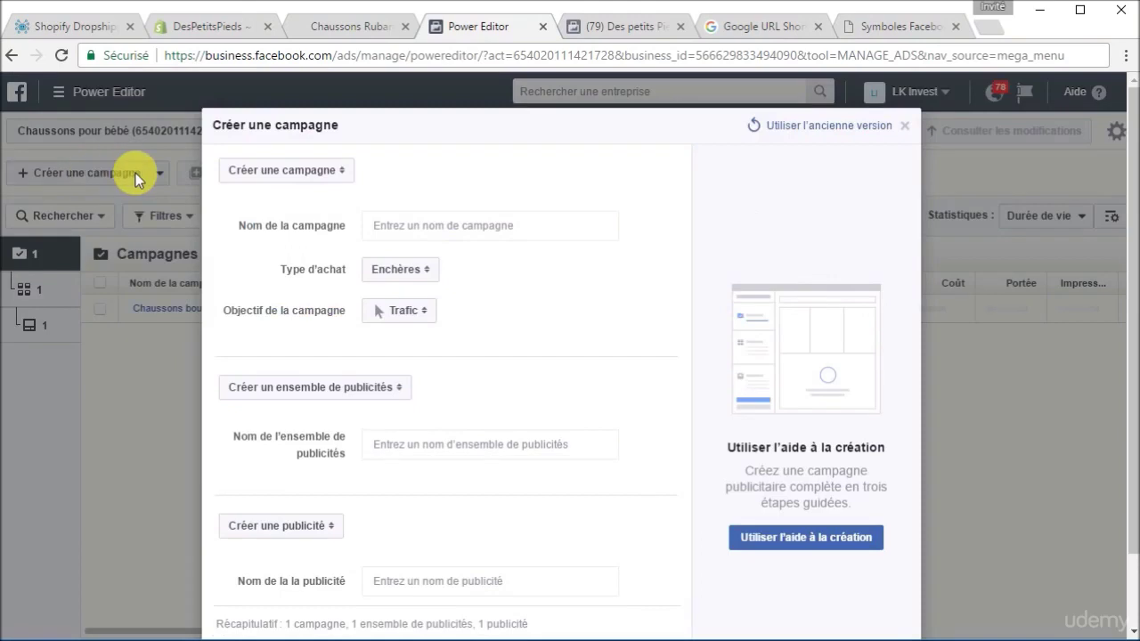
pyautogui.click(502, 230)
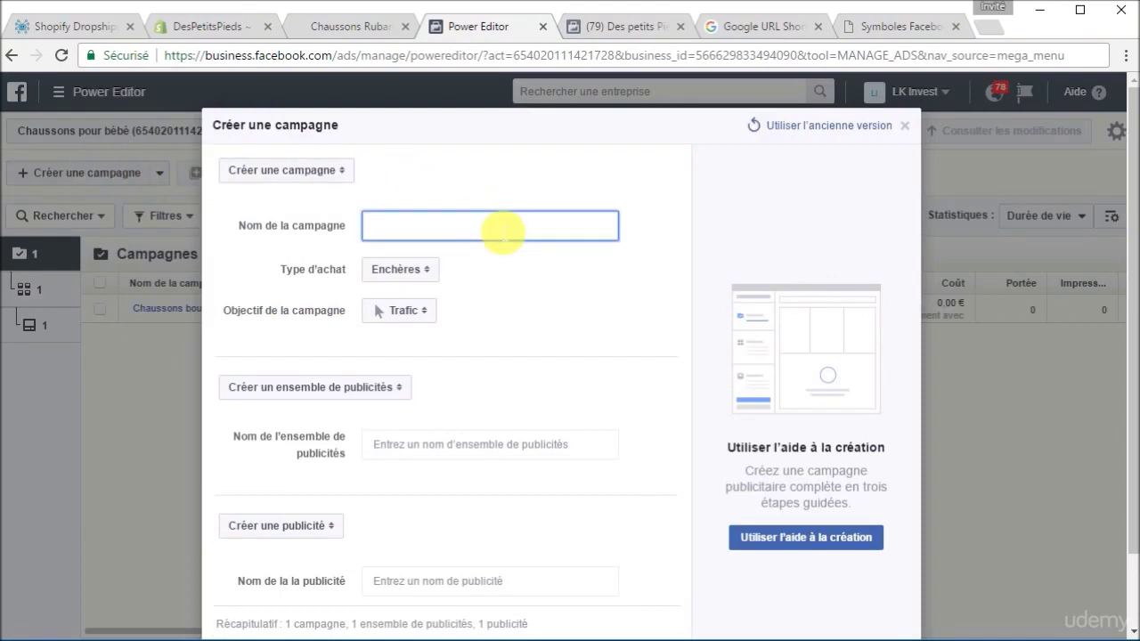
pyautogui.write('Chaussons Ruban')
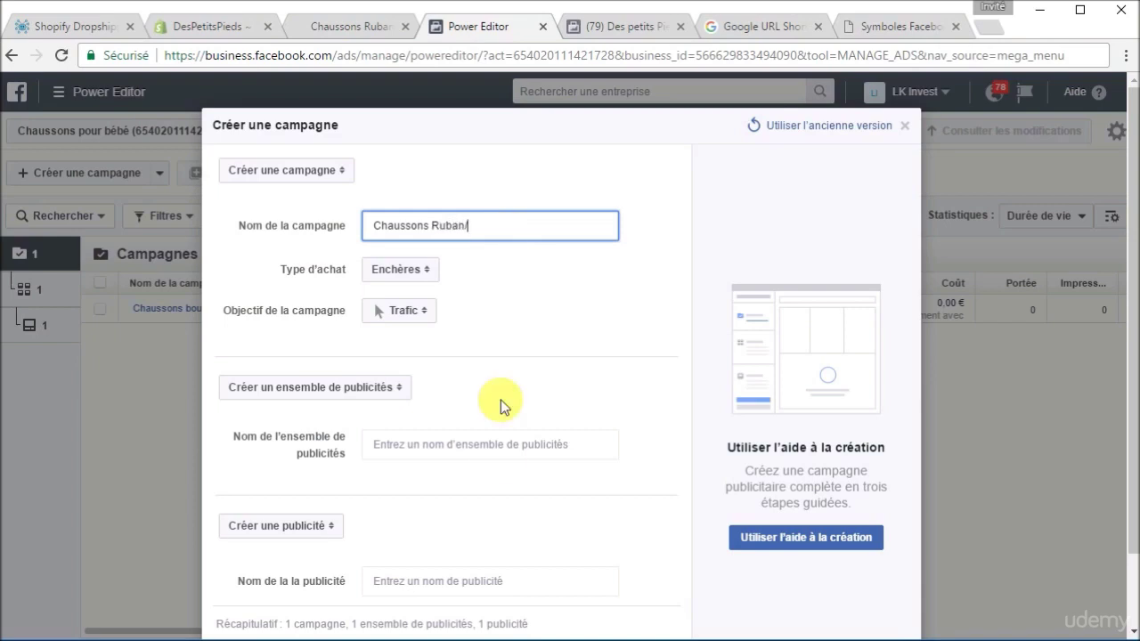
pyautogui.click(500, 640)
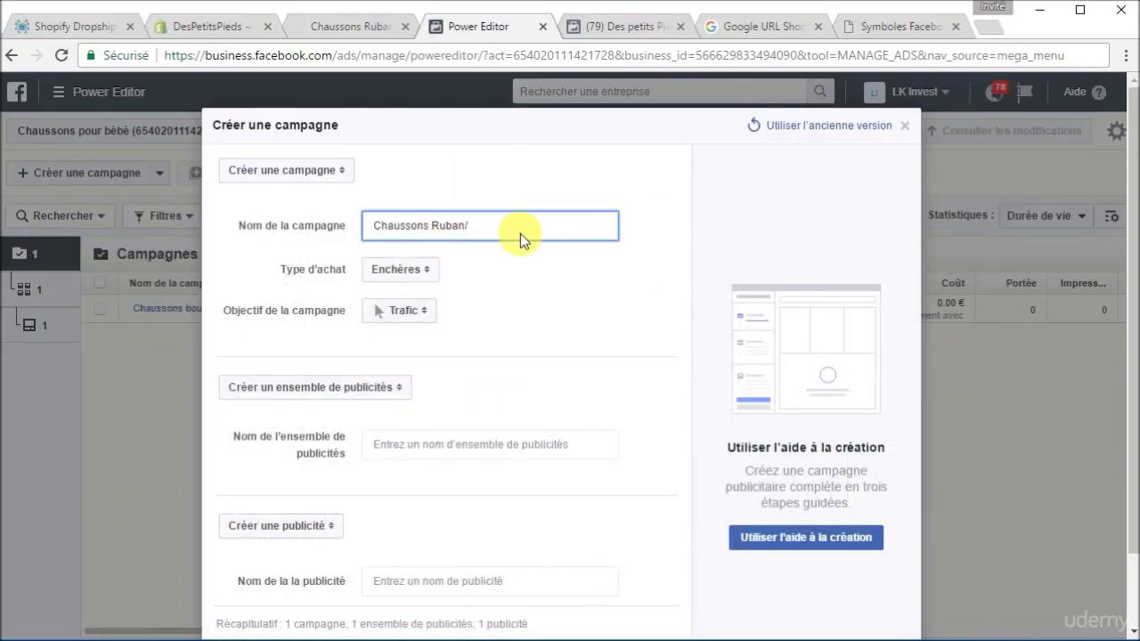
pyautogui.write('/Verbaudet')
pyautogui.click(415, 311)
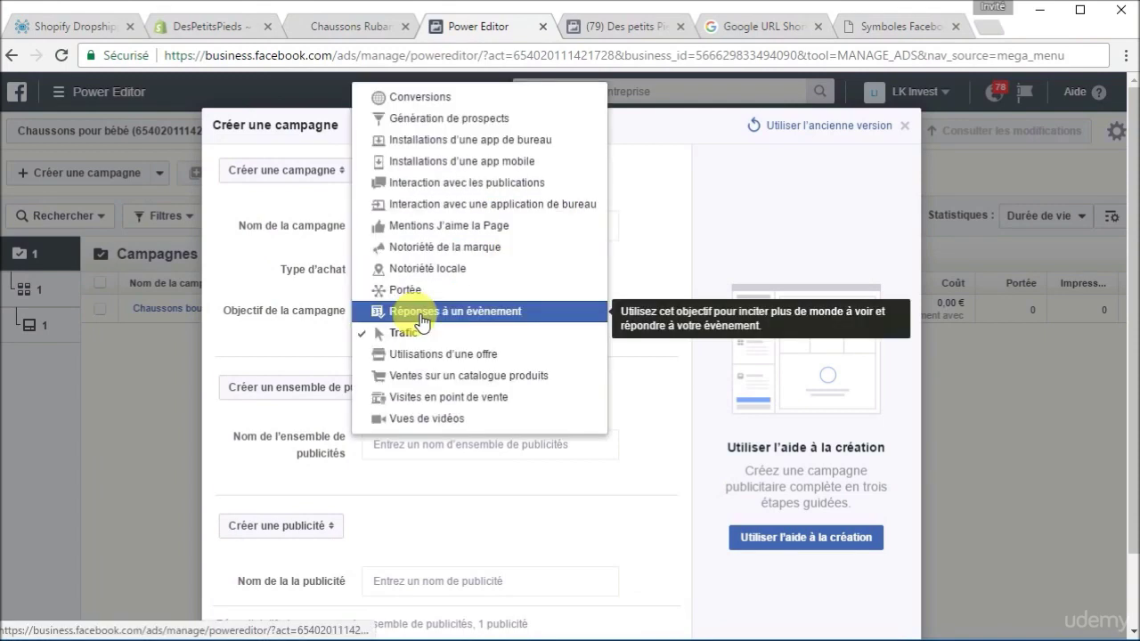
pyautogui.click(532, 188)
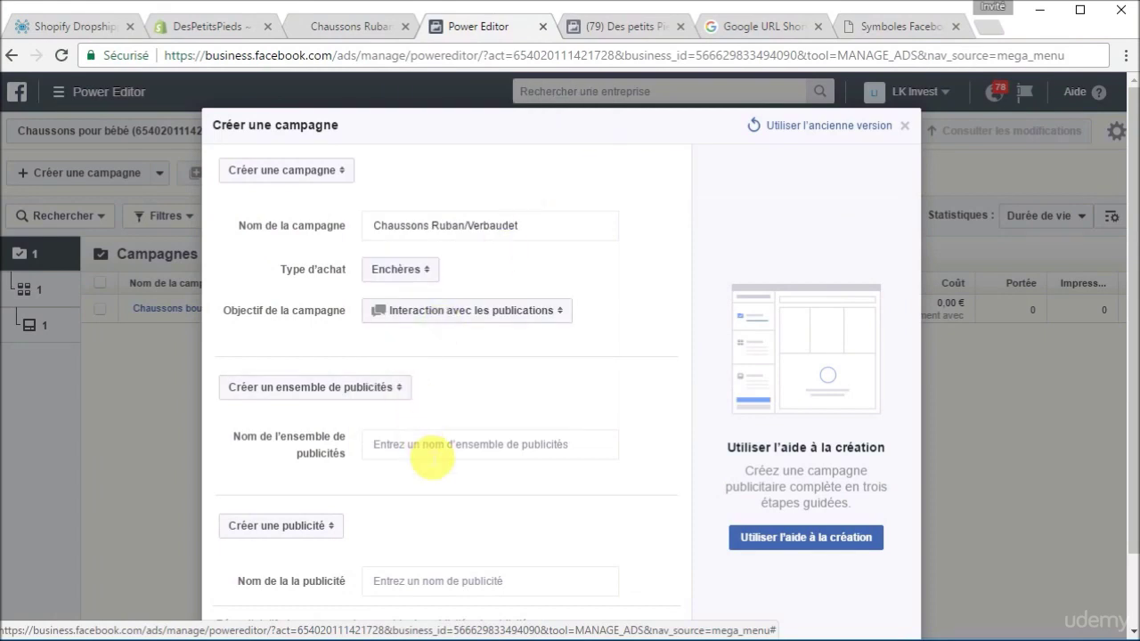
# Copy the campaign name into the ad set and ad names, and create the campaign
pyautogui.moveTo(535, 226); pyautogui.dragTo(361, 238)
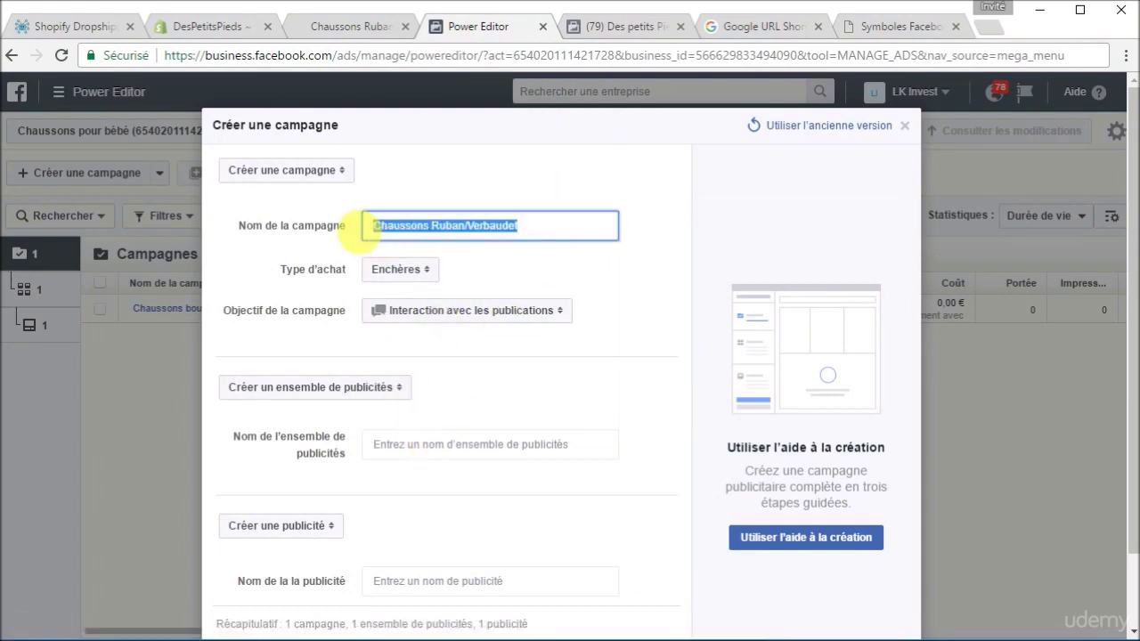
pyautogui.hotkey('ctrl', 'c')
pyautogui.click(445, 444)
pyautogui.hotkey('ctrl', 'v')
pyautogui.click(470, 580)
pyautogui.hotkey('ctrl', 'v')
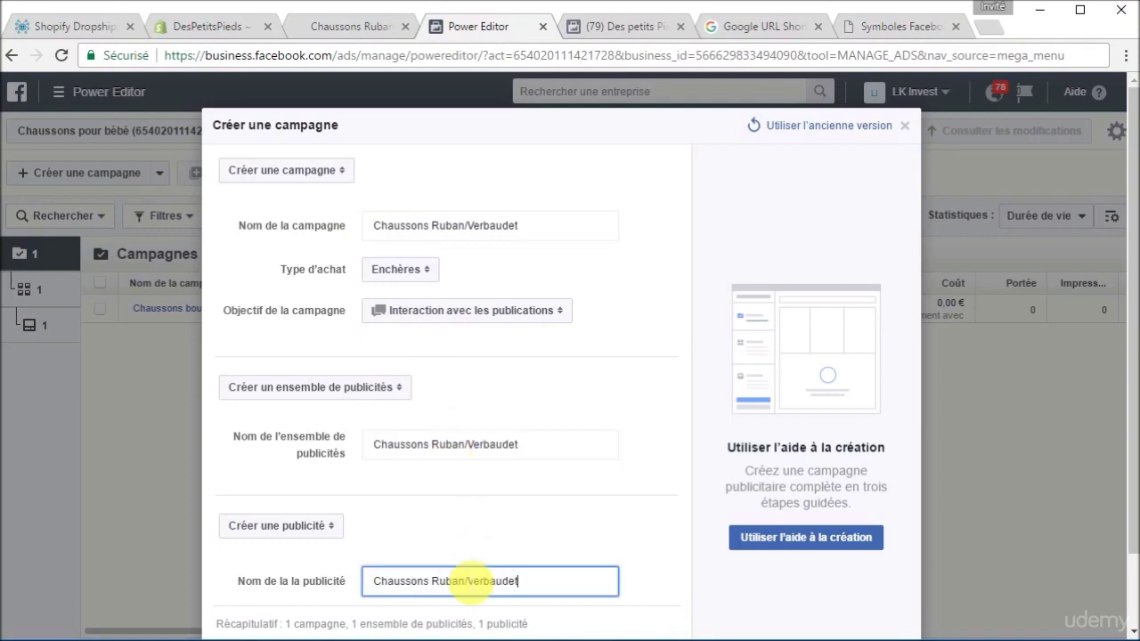
pyautogui.scroll(-1, 466, 582)
pyautogui.click(654, 582)
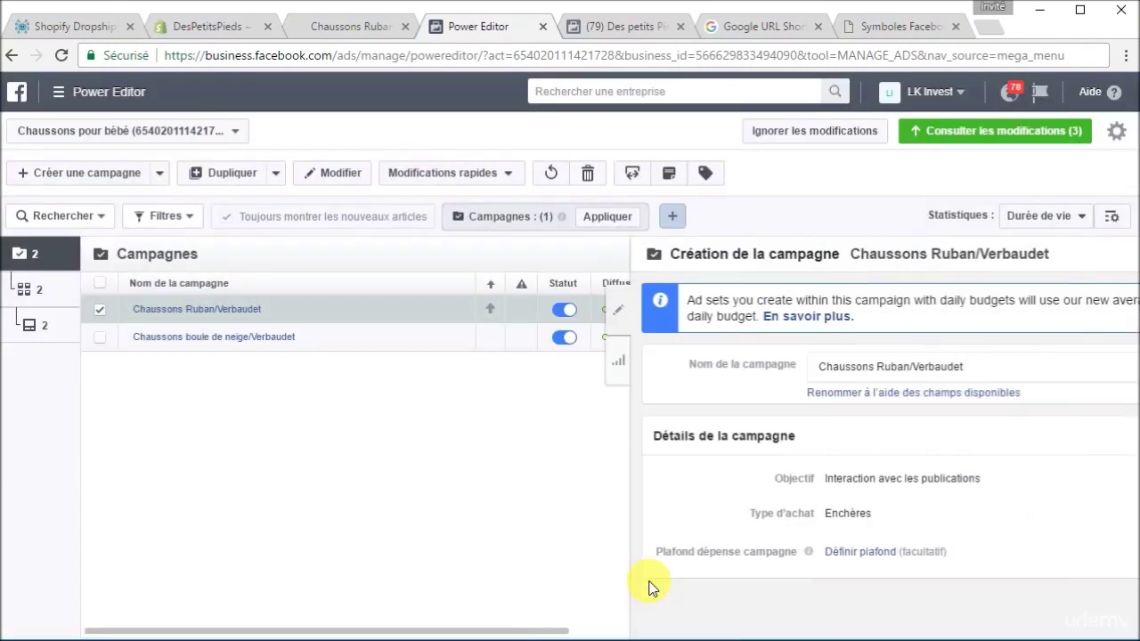
# Set the daily budget of the Chaussons Ruban/Verbaudet ad set to 5 €
pyautogui.click(42, 294)
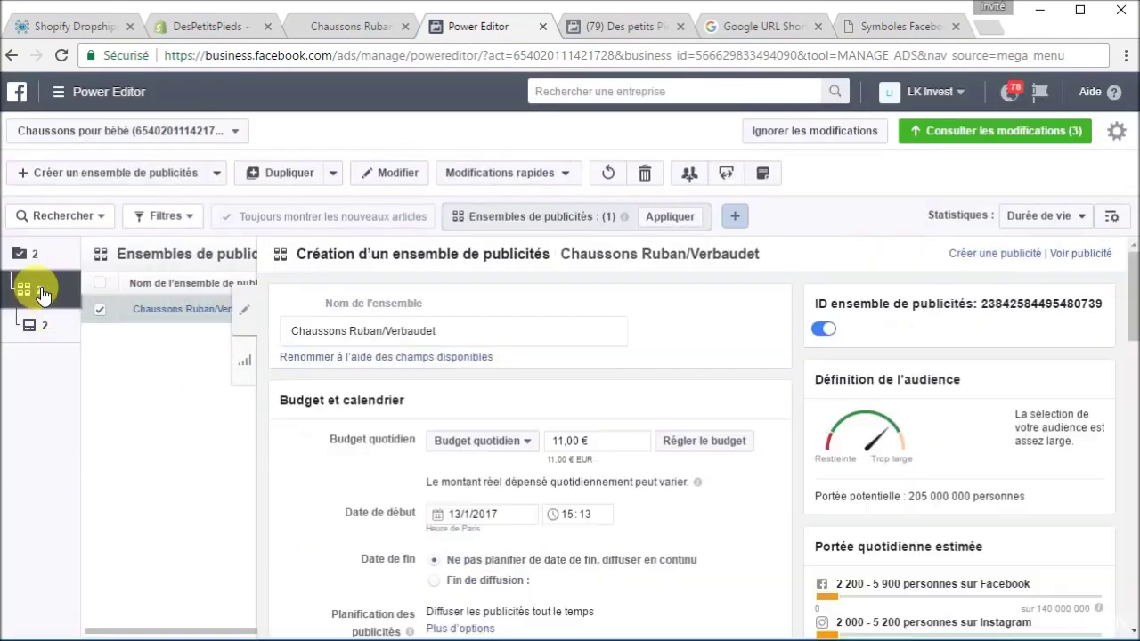
pyautogui.scroll(-1, 327, 465)
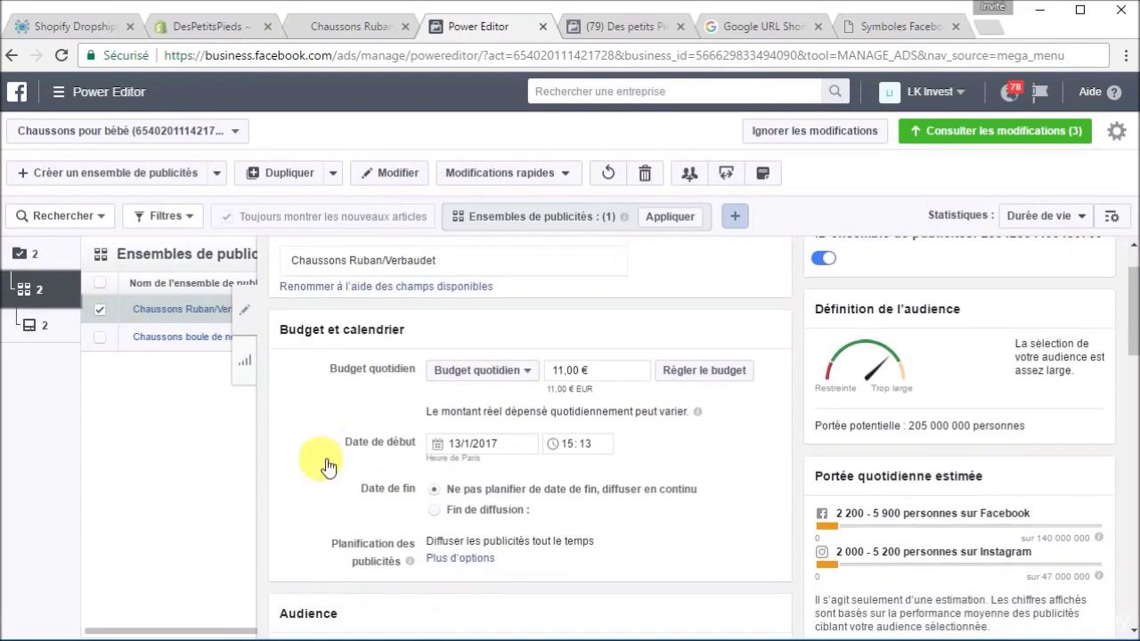
pyautogui.click(570, 371)
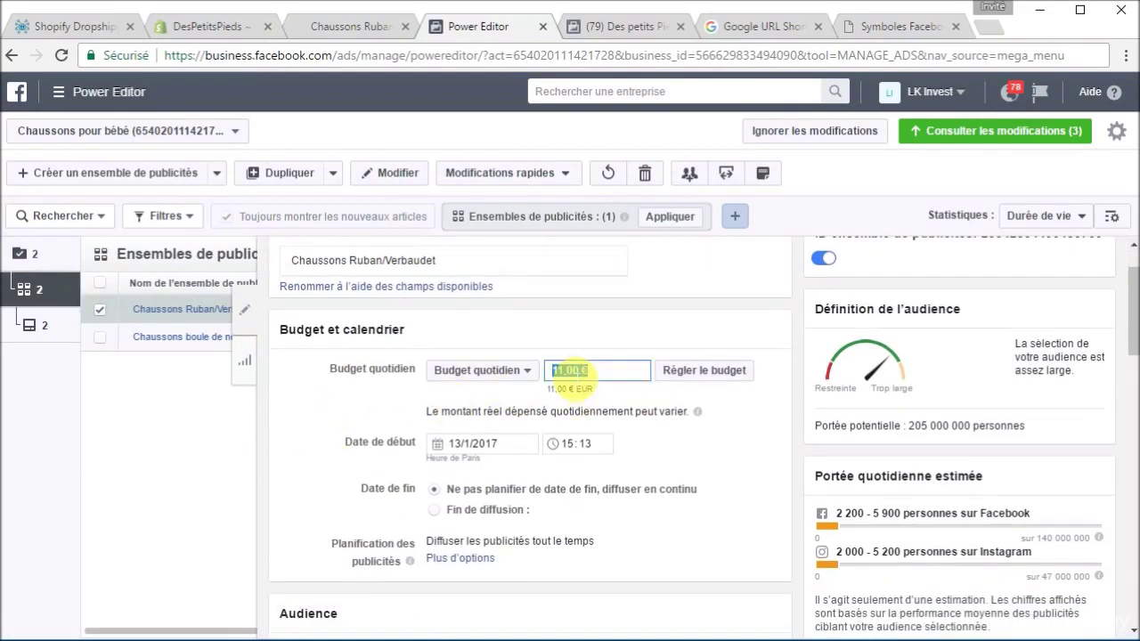
pyautogui.write('5')
pyautogui.click(289, 407)
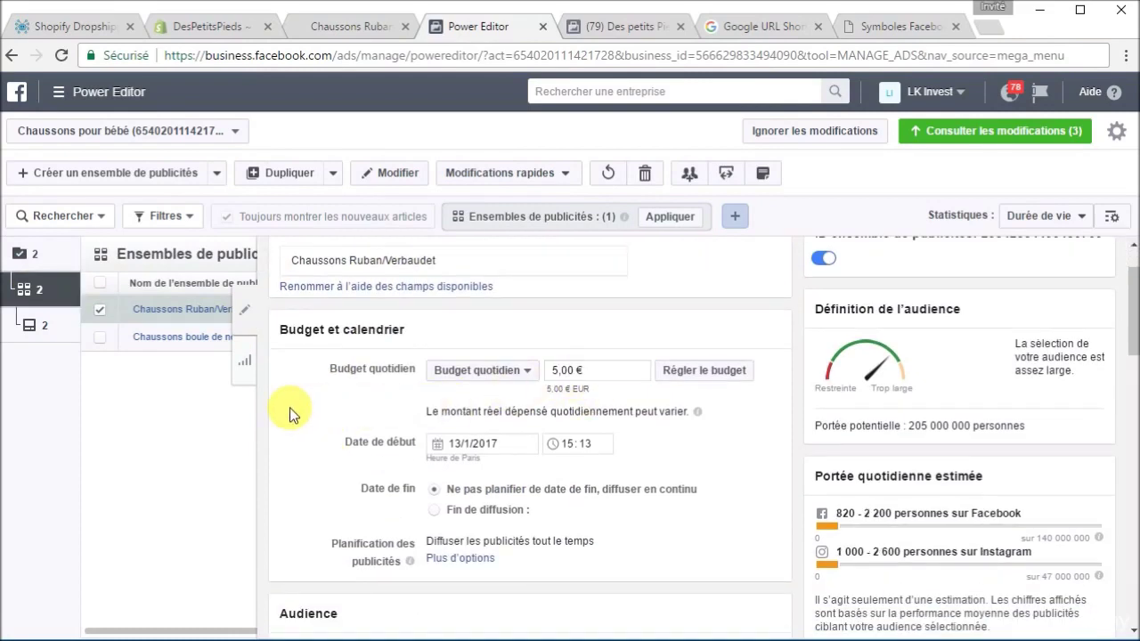
# Replace États-Unis with France as the targeted location in the ad set's audience
pyautogui.scroll(-1, 289, 407)
pyautogui.scroll(-4, 290, 407)
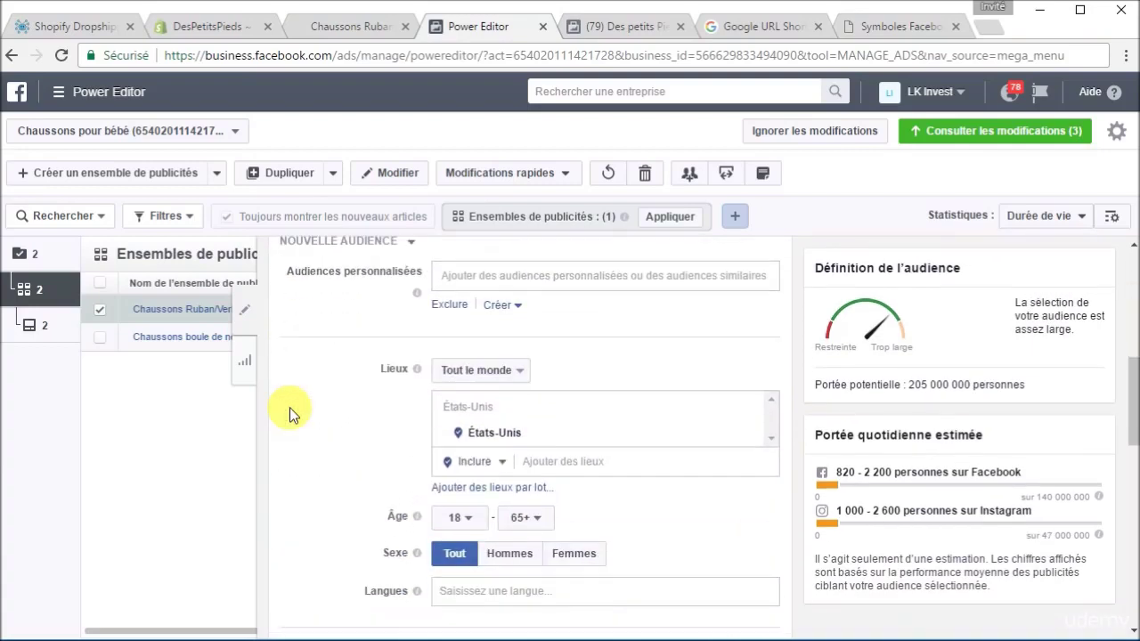
pyautogui.scroll(-1, 289, 407)
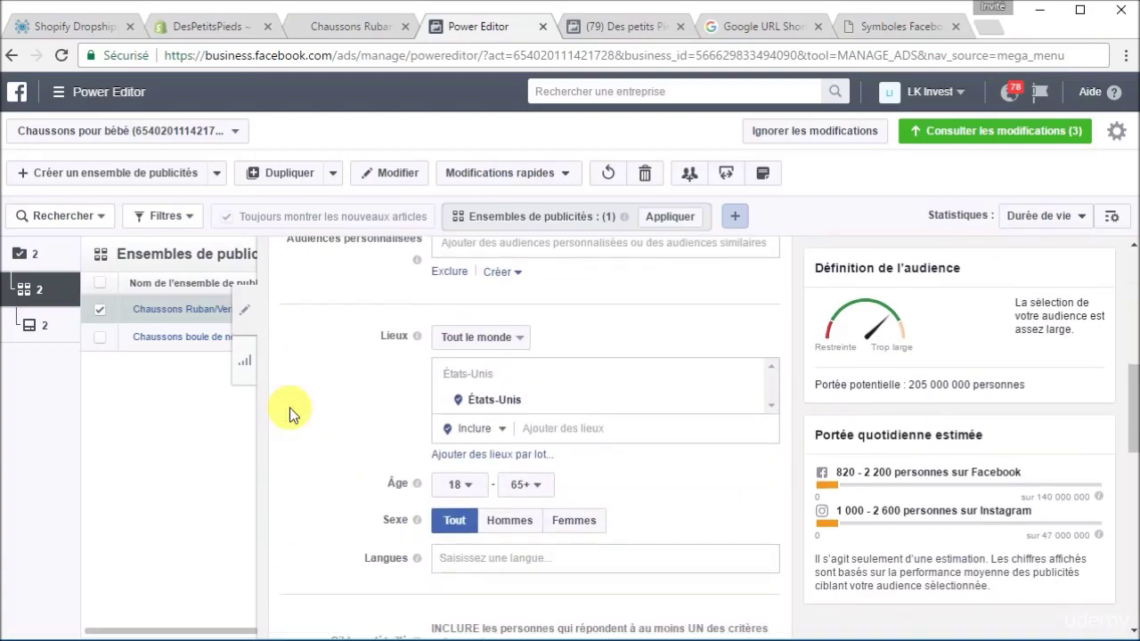
pyautogui.click(754, 405)
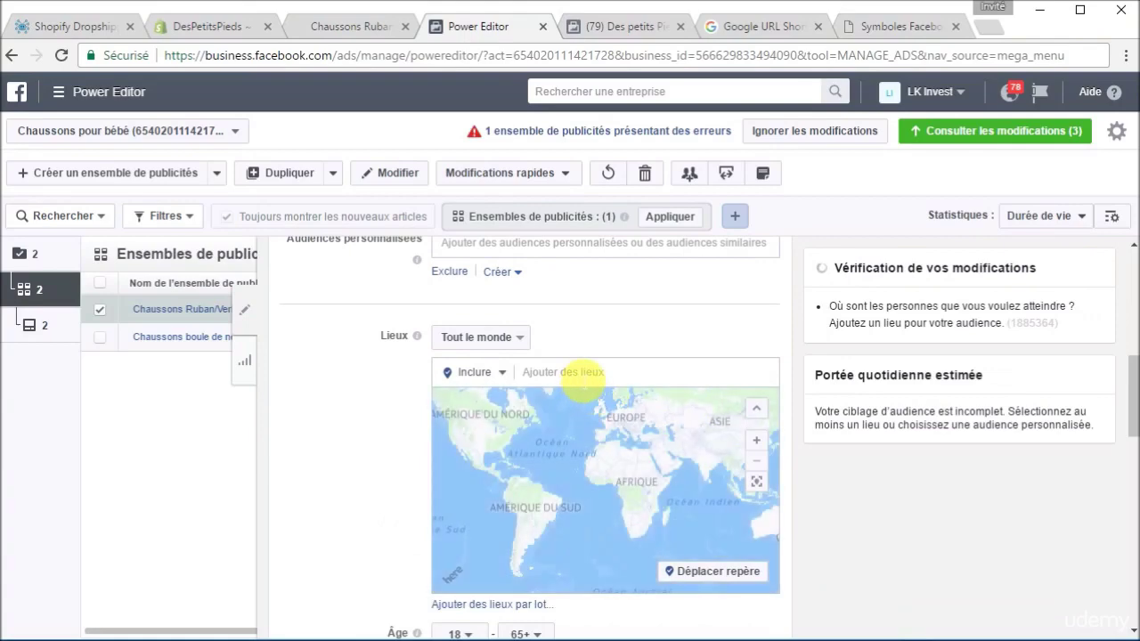
pyautogui.click(580, 376)
pyautogui.write('Fr')
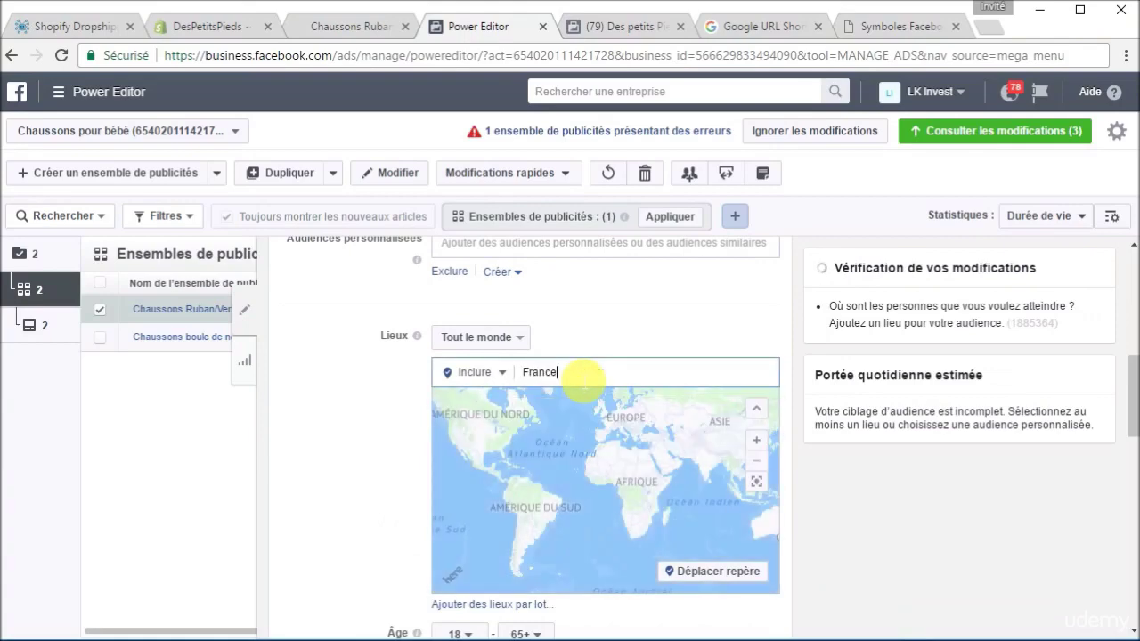
pyautogui.write('ance')
pyautogui.press('Return')
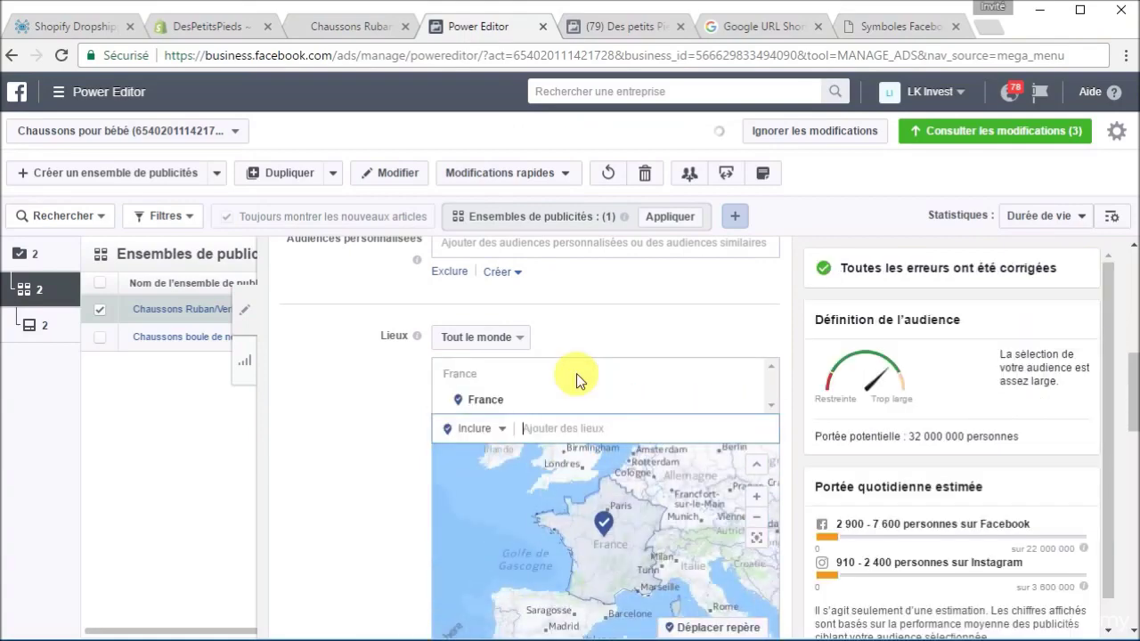
# Add the countries Belgique and Suisse to the ad set's targeted locations
pyautogui.write('Belg')
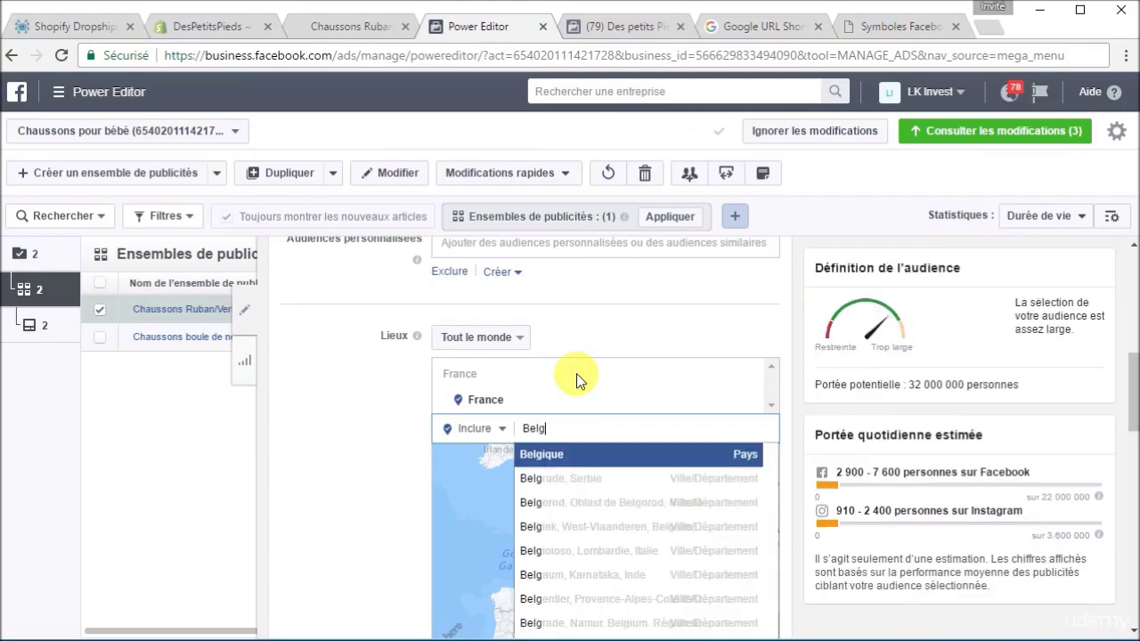
pyautogui.press('Return')
pyautogui.write('sui')
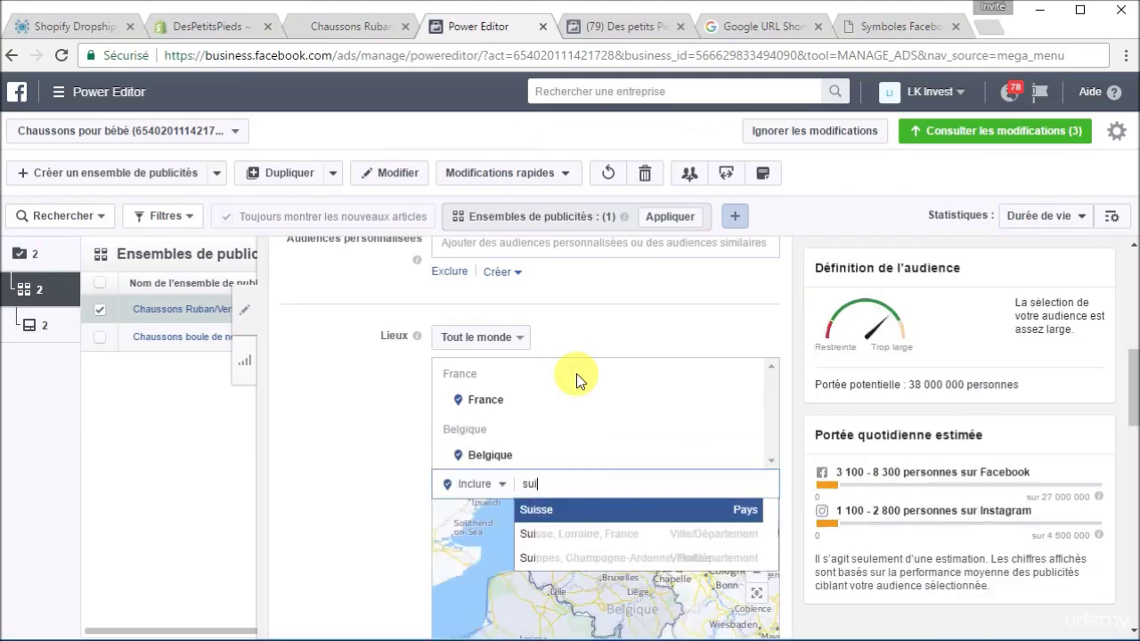
pyautogui.press('Return')
pyautogui.write('Ljub')
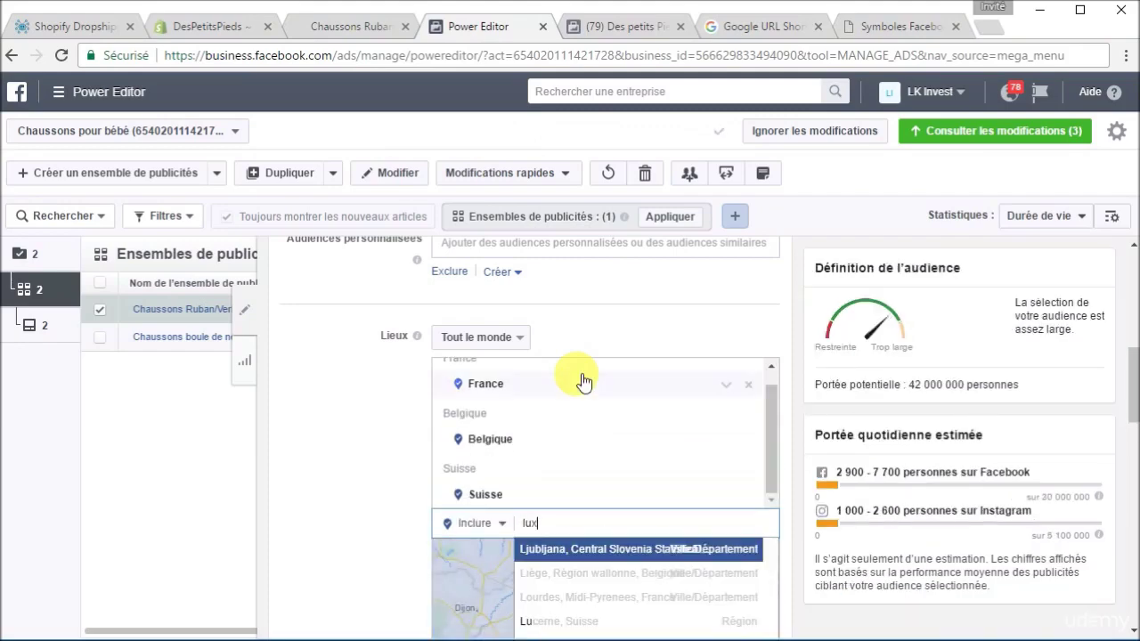
pyautogui.press('Return')
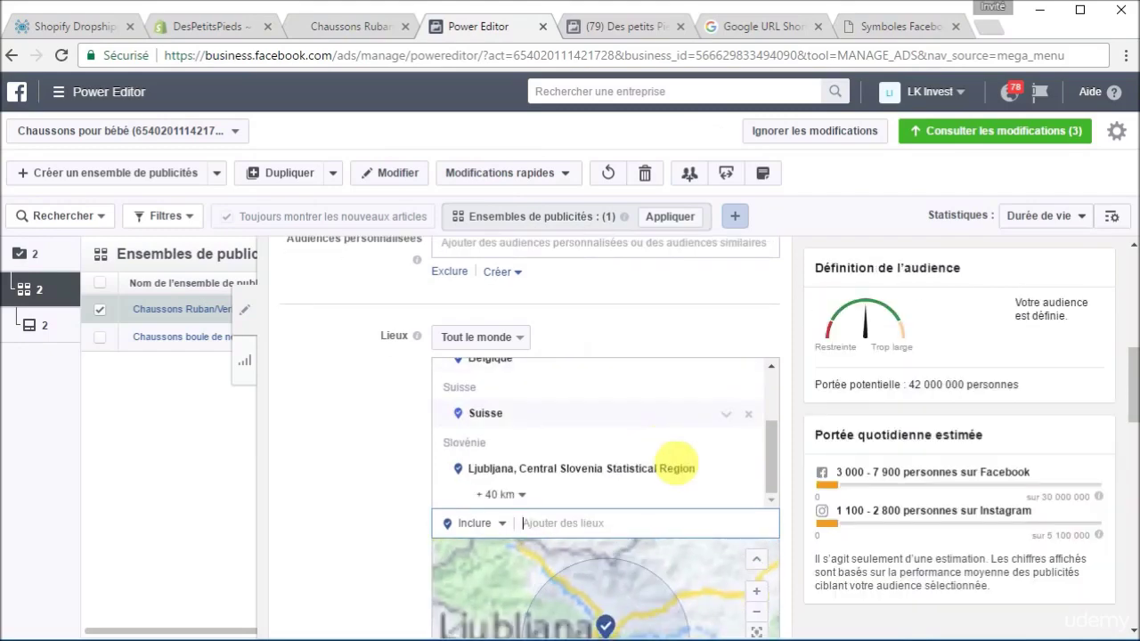
pyautogui.click(753, 472)
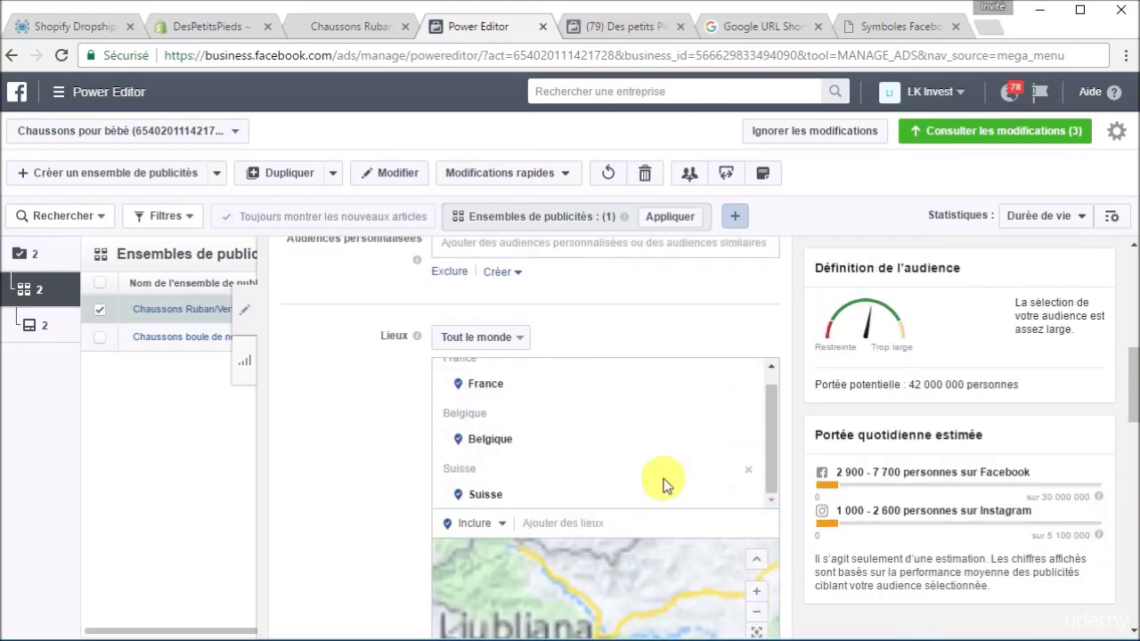
# Add the countries Luxembourg and Canada to the ad set's targeted locations
pyautogui.click(552, 524)
pyautogui.write('lux')
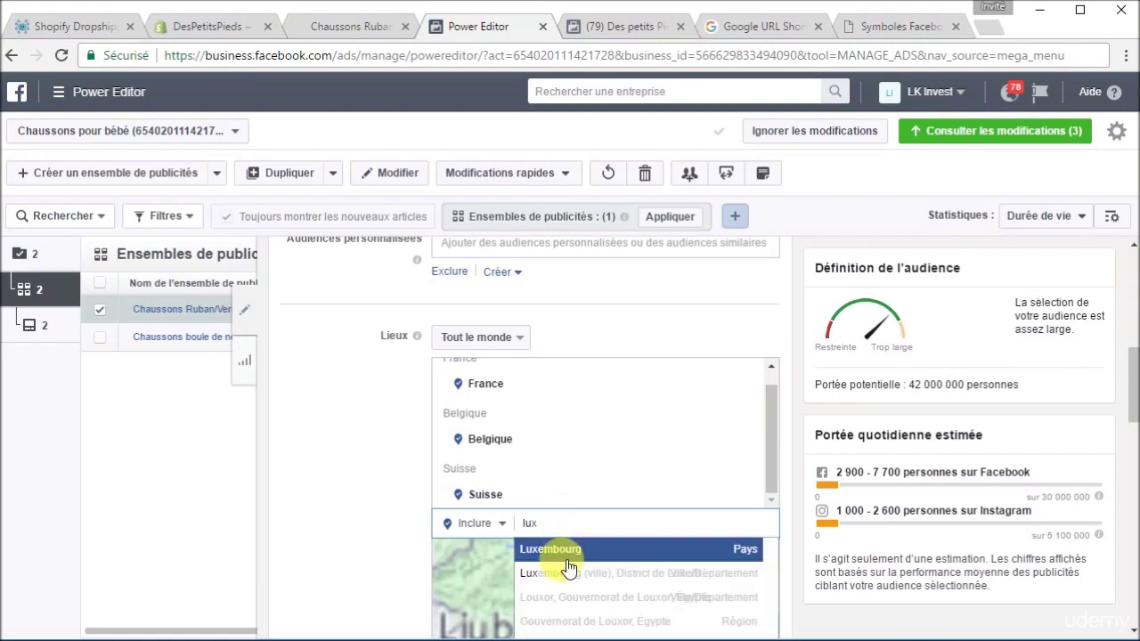
pyautogui.click(550, 548)
pyautogui.write('cana')
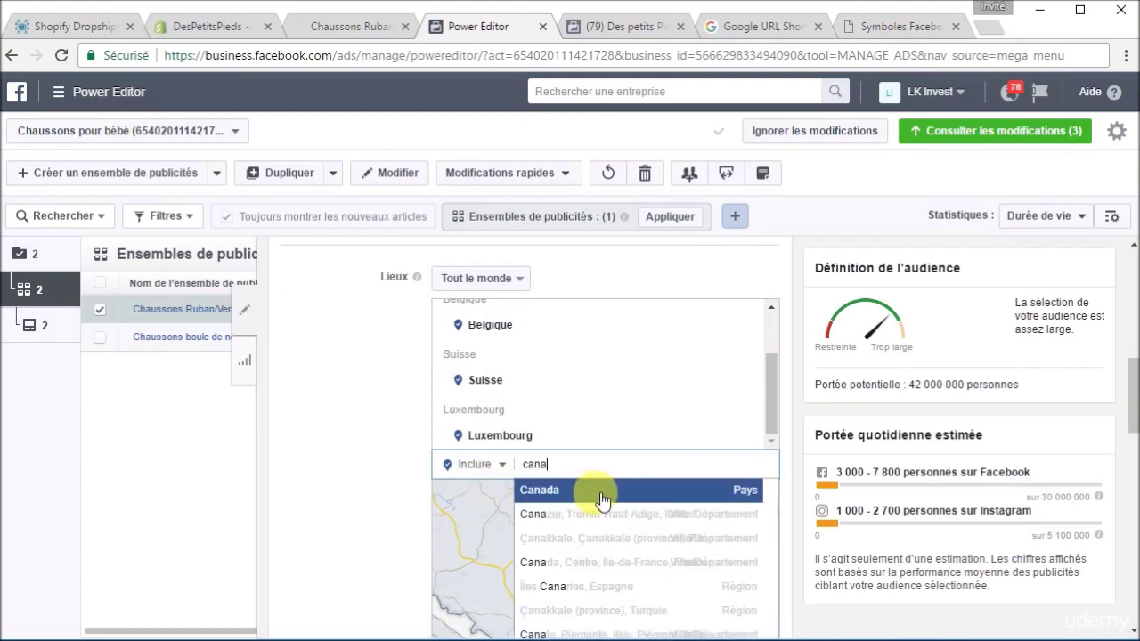
pyautogui.click(591, 495)
# Restrict the ad set's audience to women aged 25 to 44, following the vertbaudet row in the audience spreadsheet
pyautogui.scroll(-5, 321, 483)
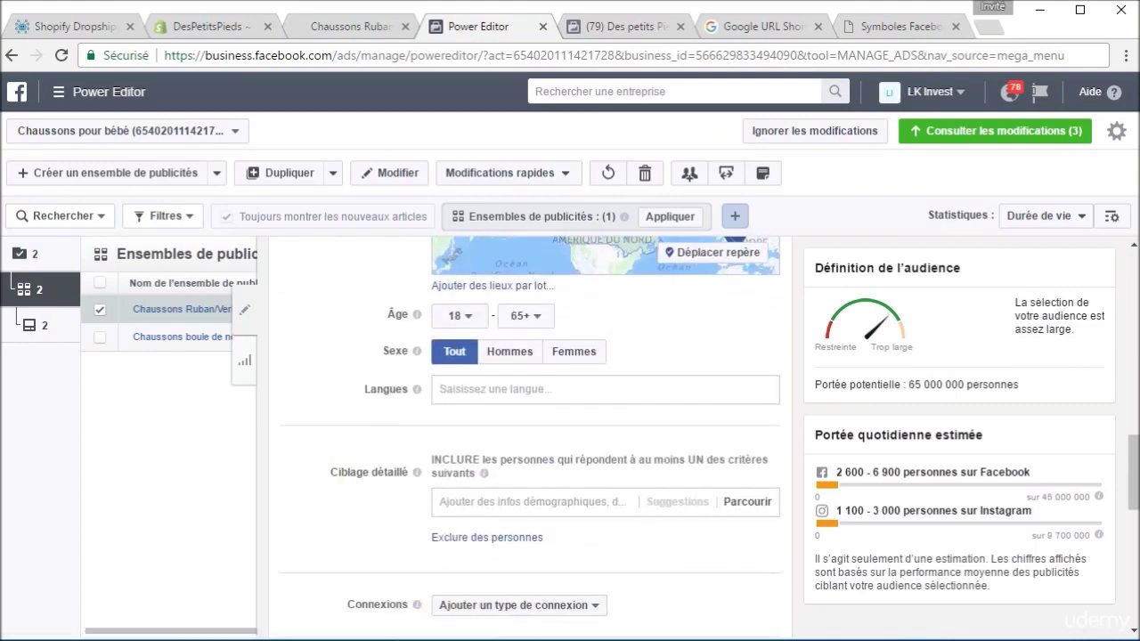
pyautogui.hotkey('alt', 'Tab')
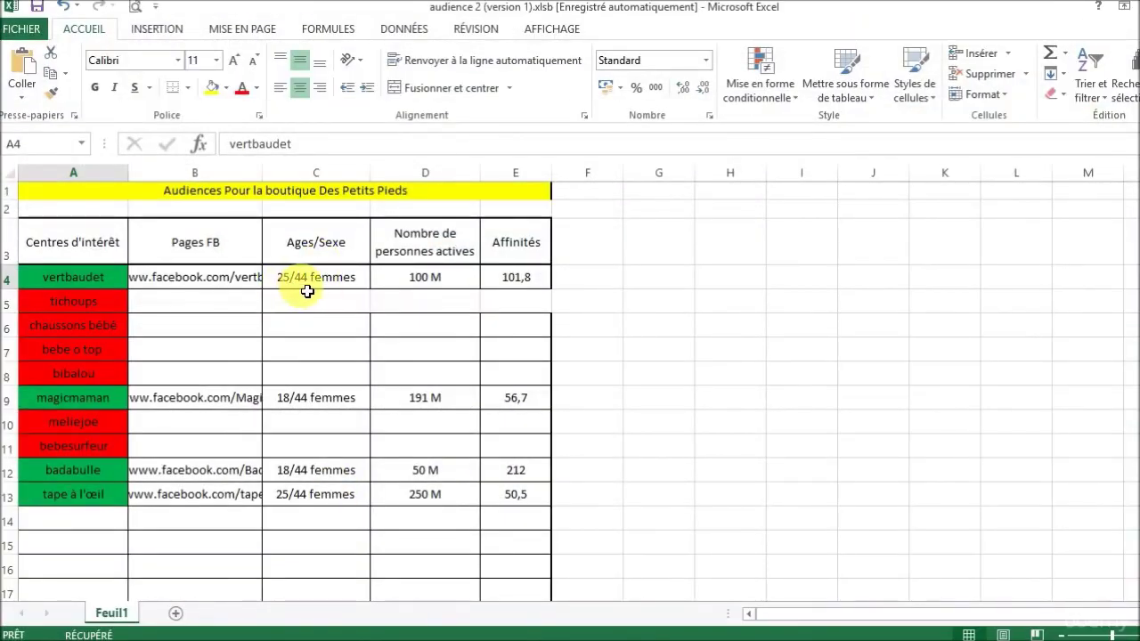
pyautogui.hotkey('alt', 'Tab')
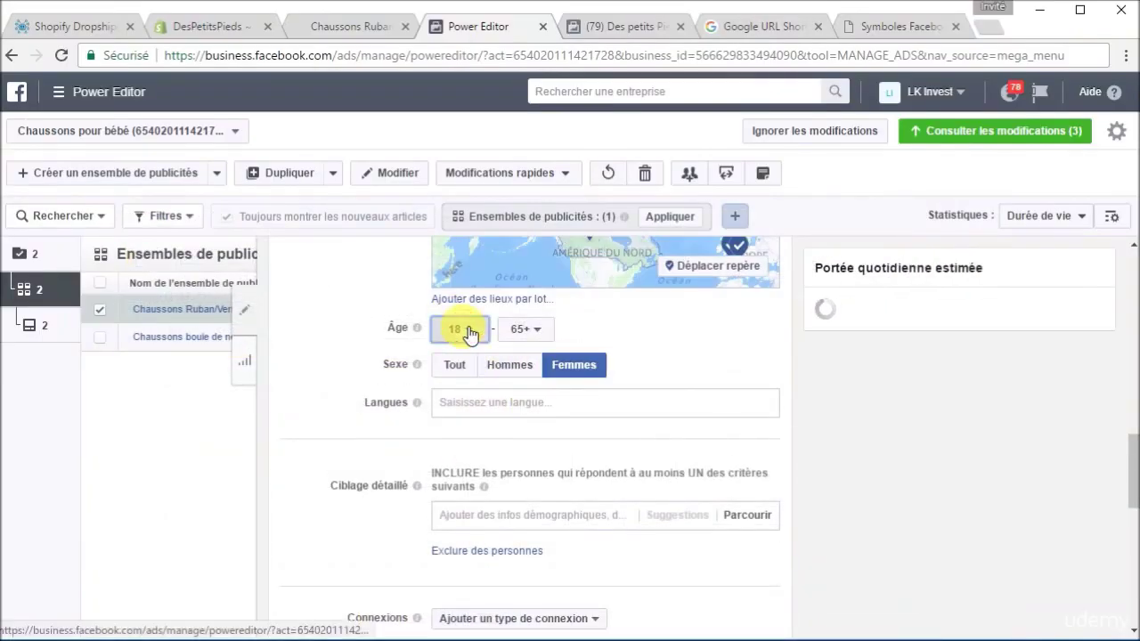
pyautogui.click(459, 328)
pyautogui.scroll(-2, 472, 480)
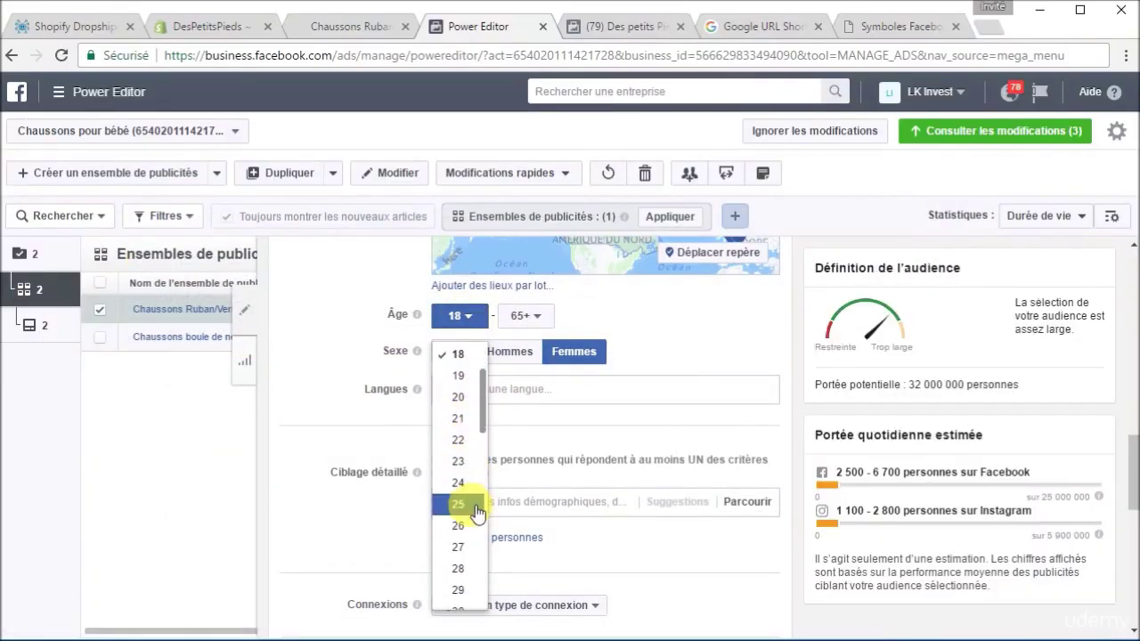
pyautogui.click(459, 502)
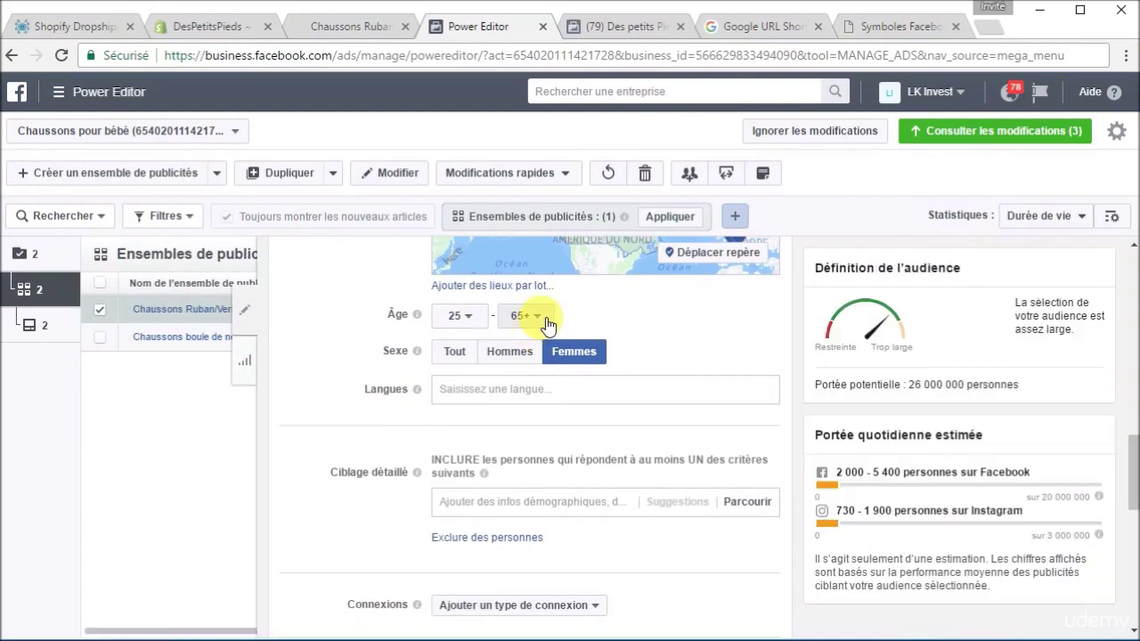
pyautogui.click(534, 325)
pyautogui.scroll(-6, 537, 445)
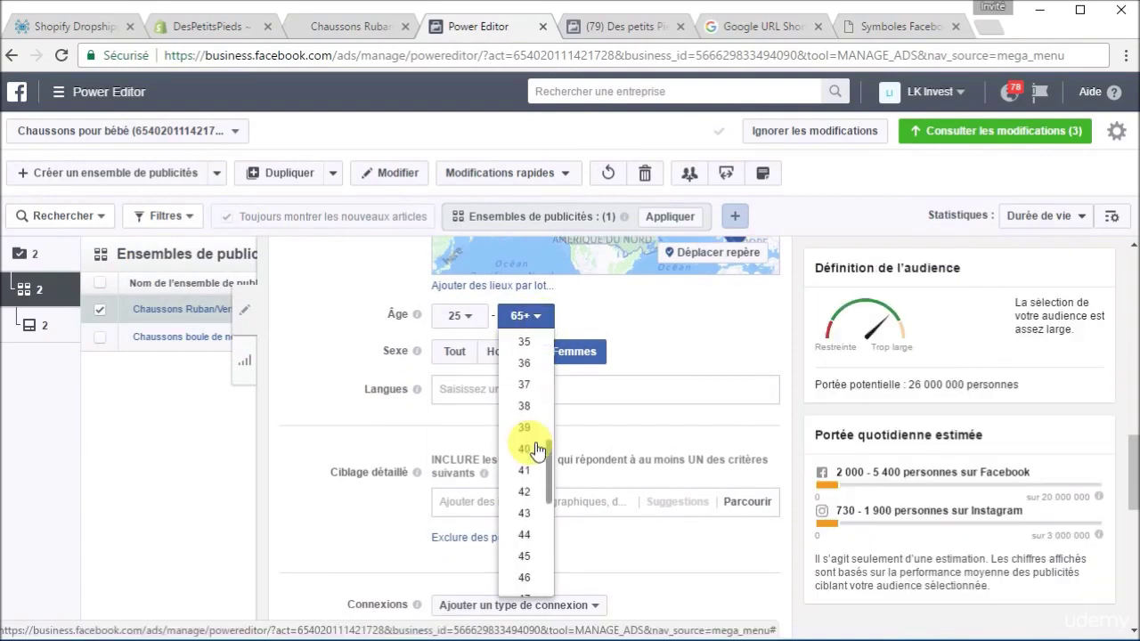
pyautogui.click(537, 454)
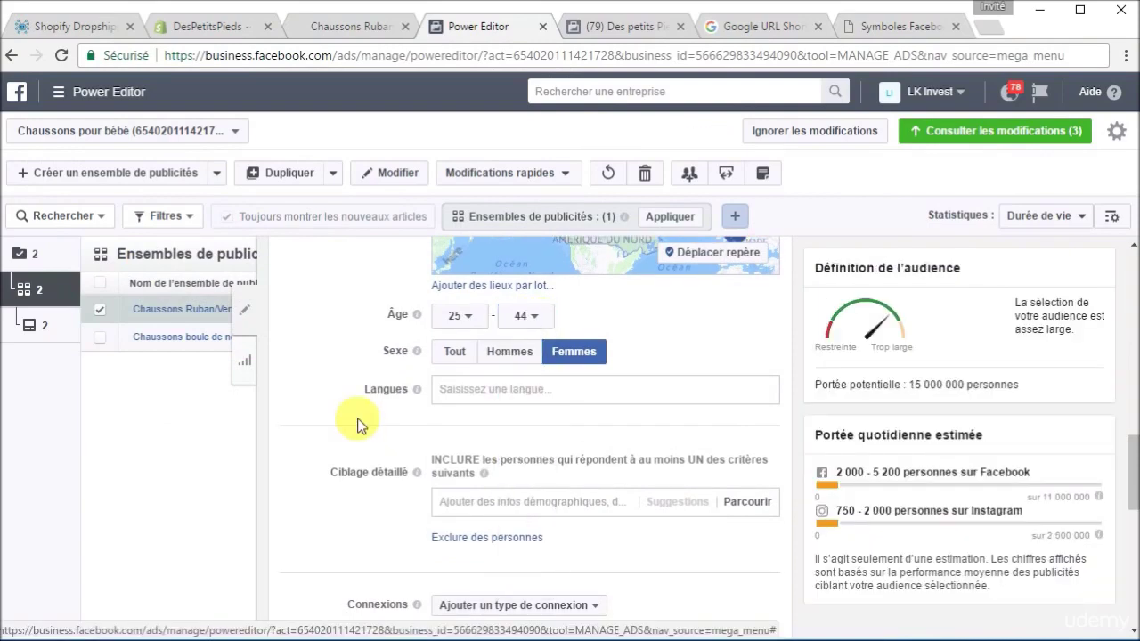
# Switch the ad set to modified placements (Modifier les placements) and exclude Instagram from the platforms
pyautogui.scroll(-5, 319, 390)
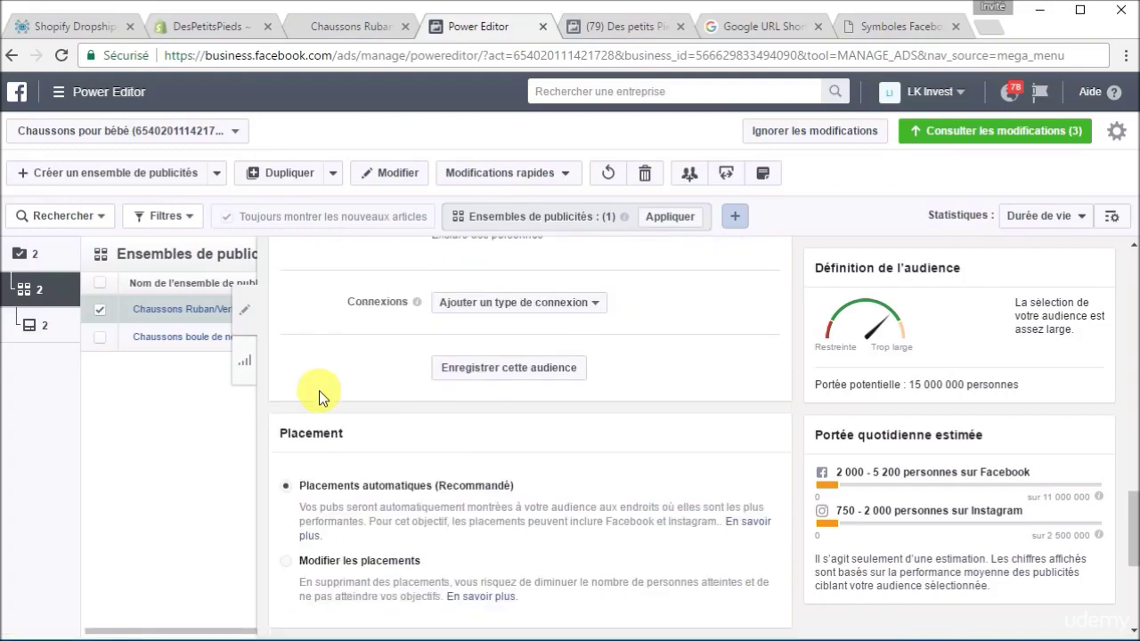
pyautogui.click(358, 408)
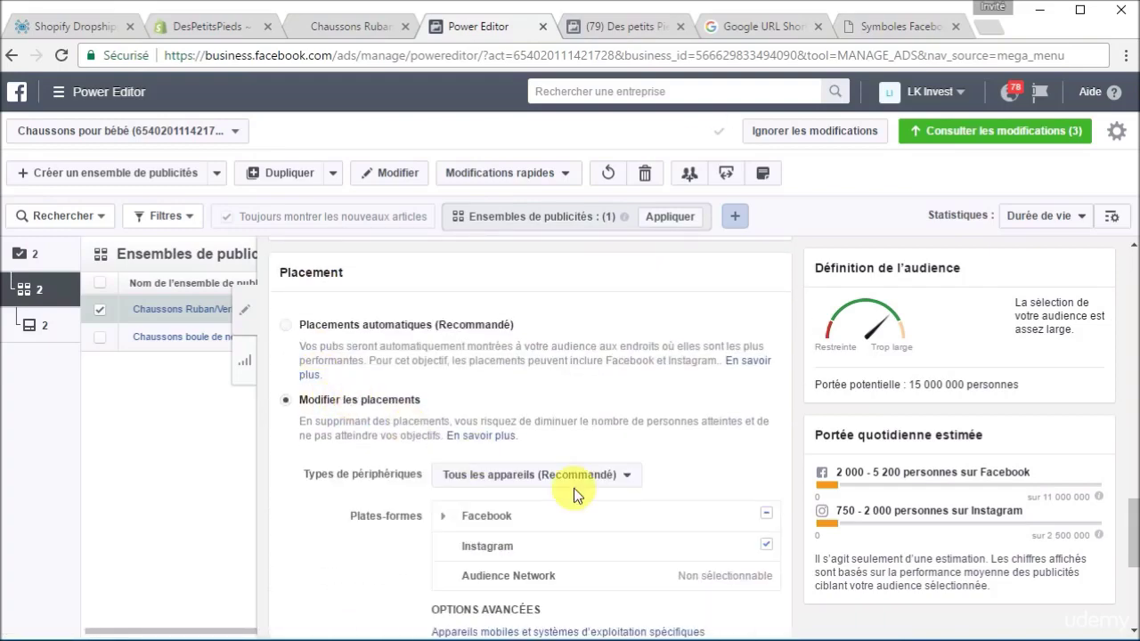
pyautogui.click(766, 544)
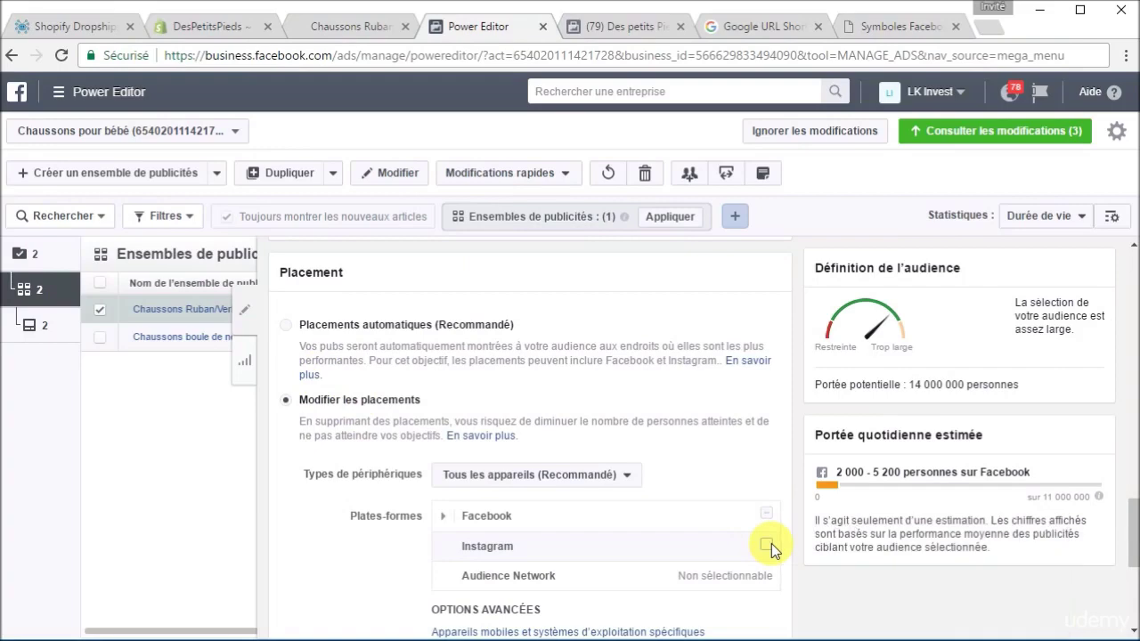
pyautogui.scroll(-3, 351, 552)
pyautogui.scroll(-1, 355, 553)
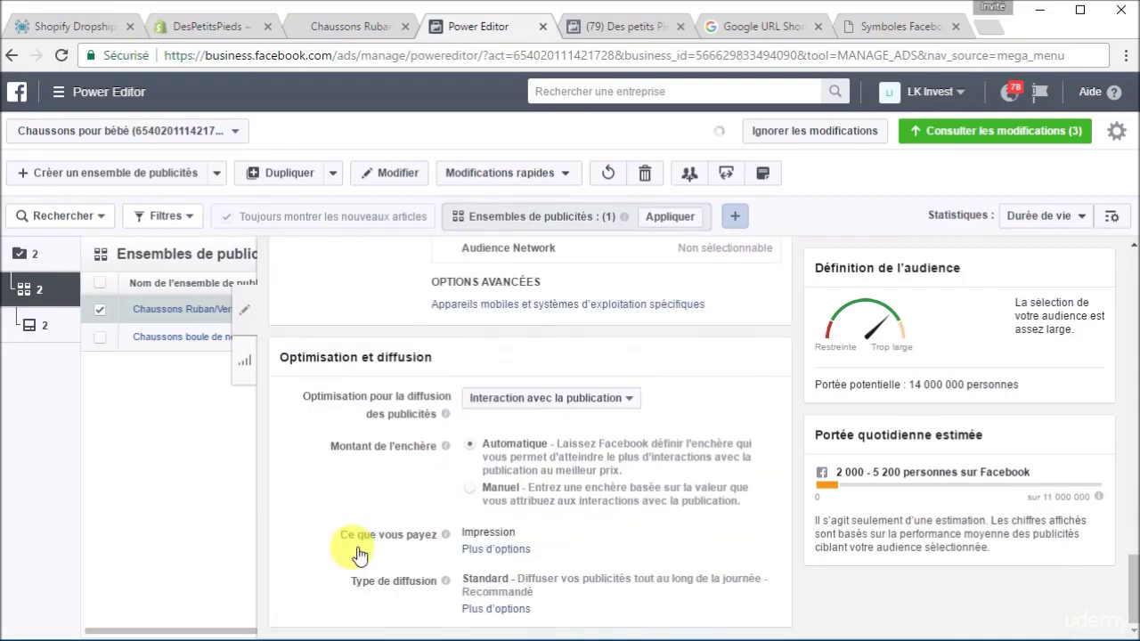
# Set the Chaussons Ruban/Verbaudet ad to use the existing page post "Nouveau : Chaussons Ruban pour les bébés"
pyautogui.click(43, 331)
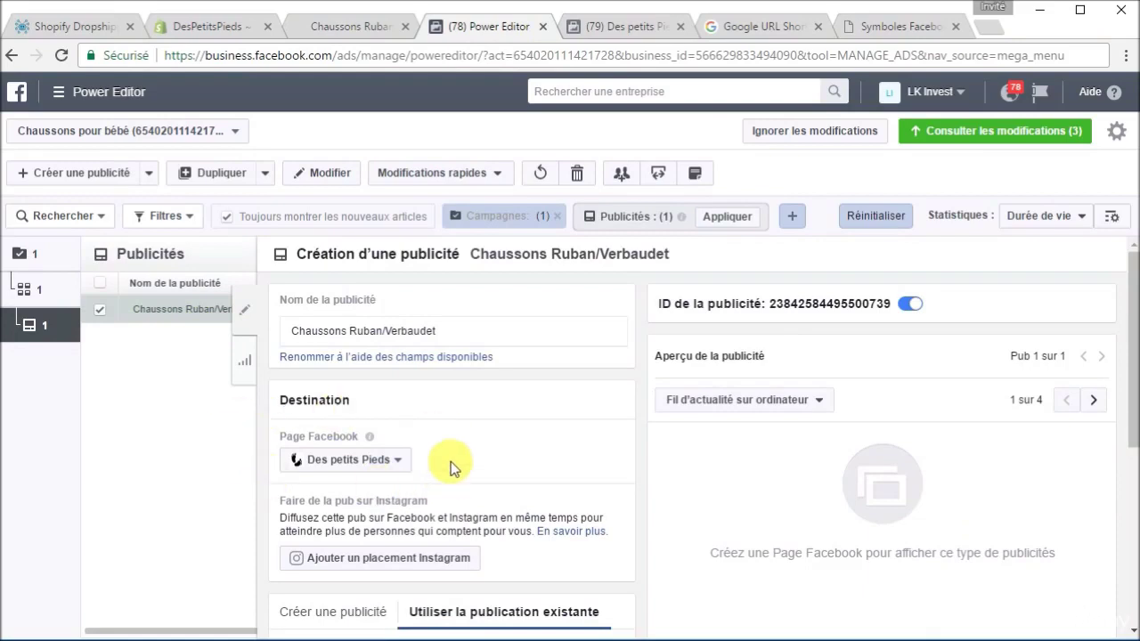
pyautogui.scroll(-3, 397, 492)
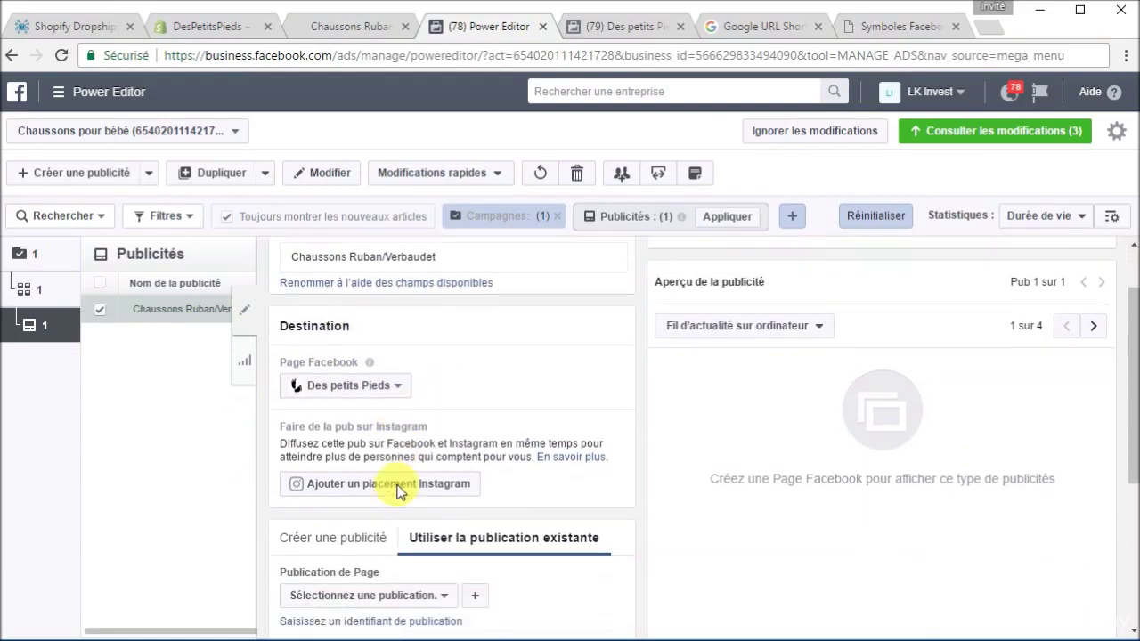
pyautogui.click(374, 470)
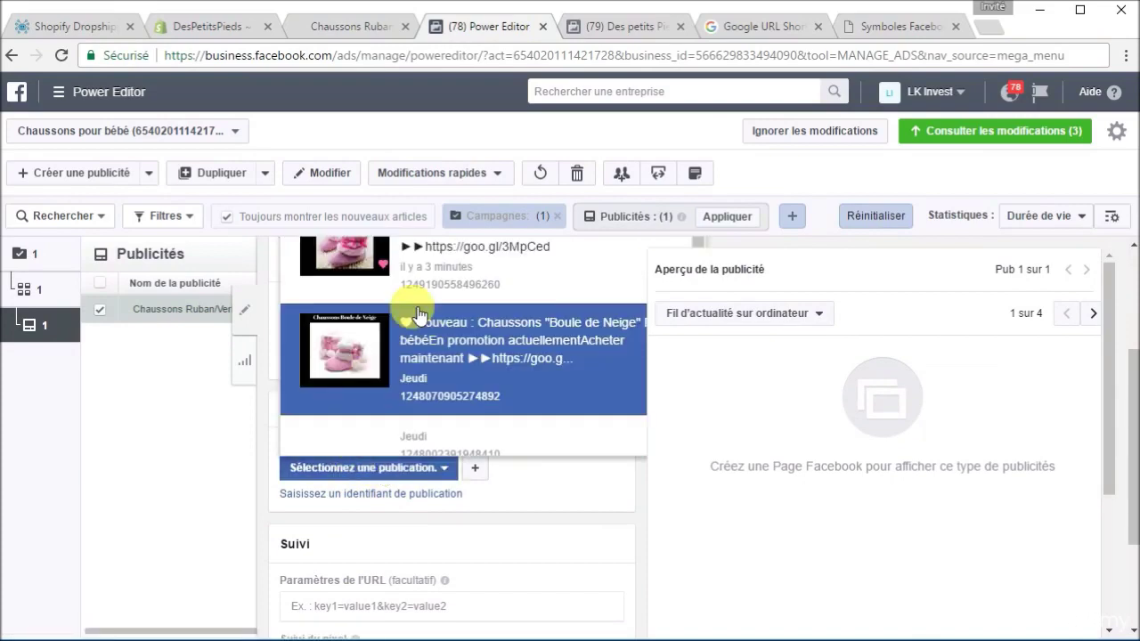
pyautogui.scroll(1, 789, 312)
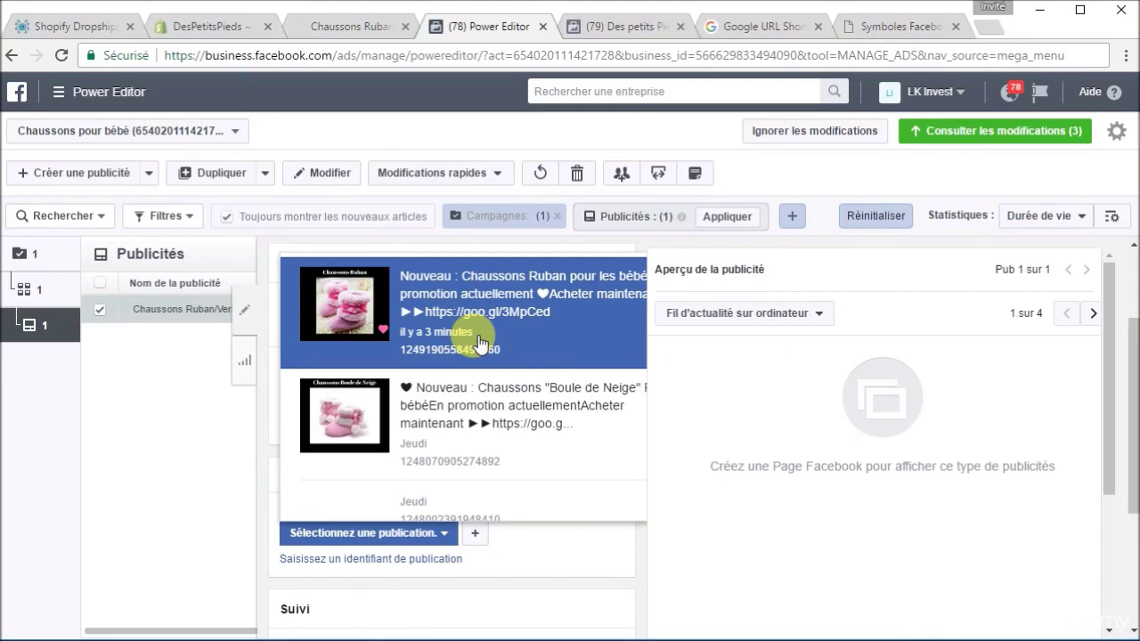
pyautogui.click(479, 343)
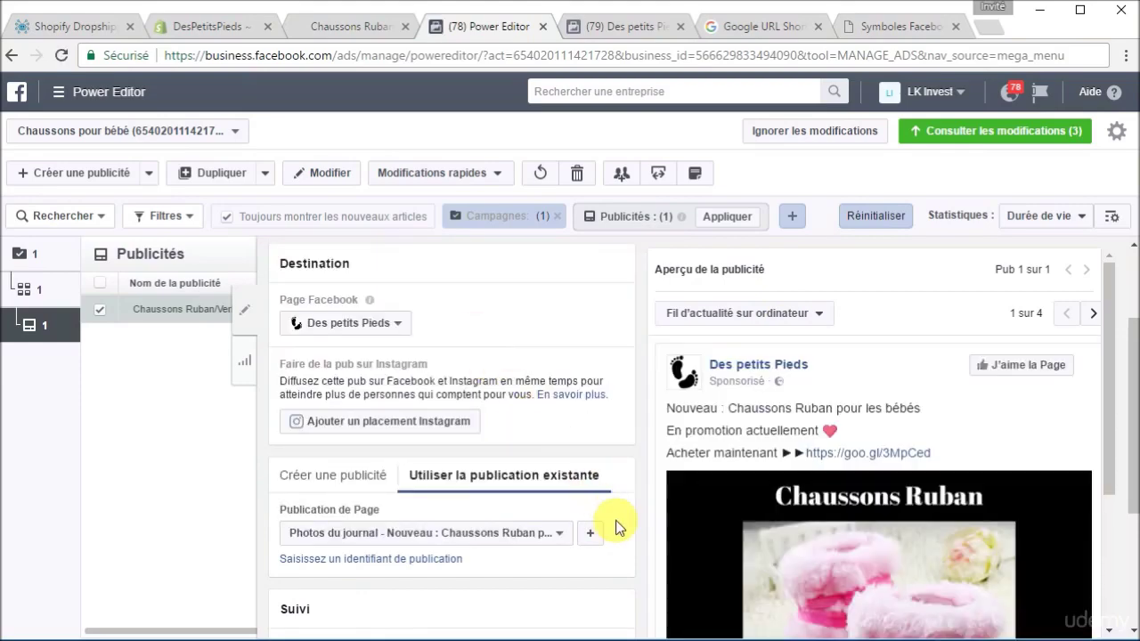
# Check the ad preview and enable tracking of all conversions from the Facebook pixel for the ad
pyautogui.scroll(-1, 792, 562)
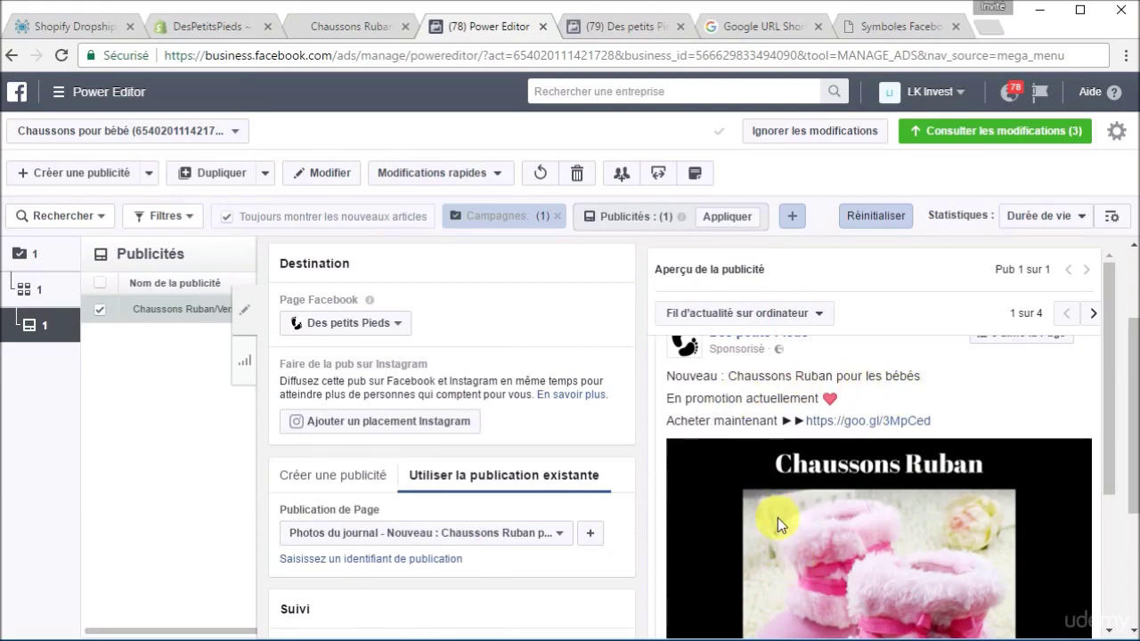
pyautogui.scroll(-2, 777, 517)
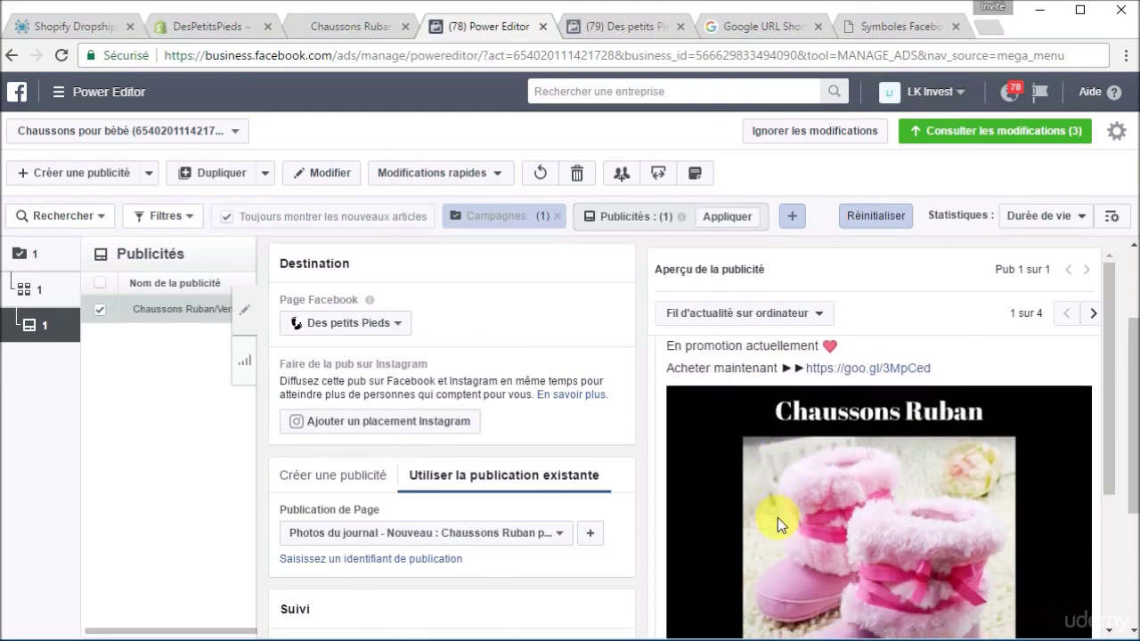
pyautogui.scroll(-2, 735, 512)
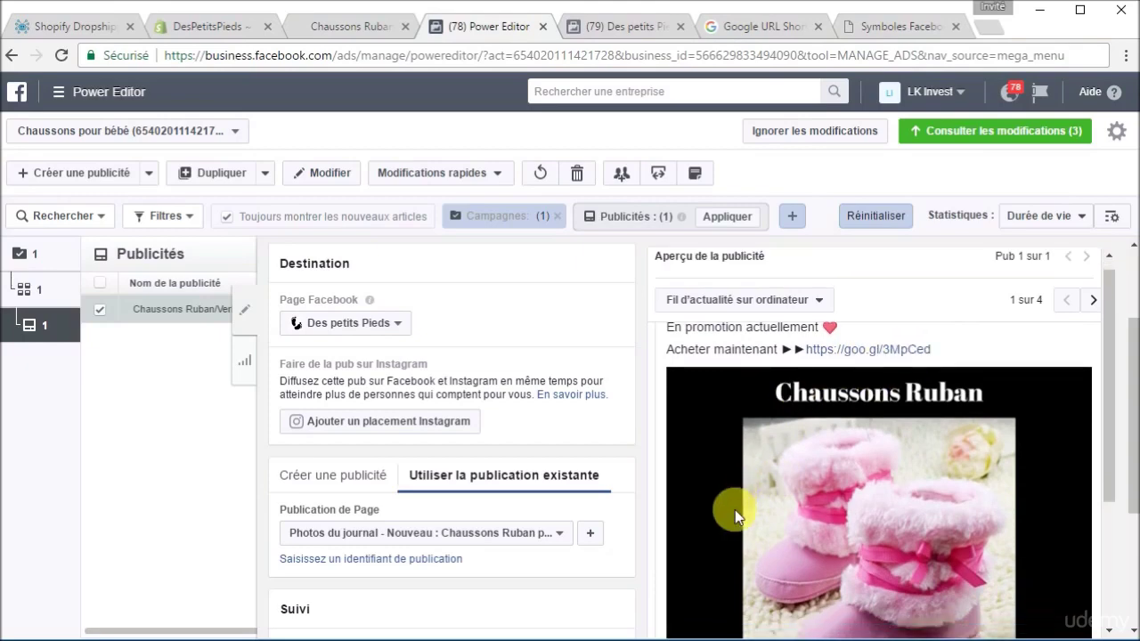
pyautogui.scroll(-3, 735, 509)
pyautogui.scroll(-4, 367, 508)
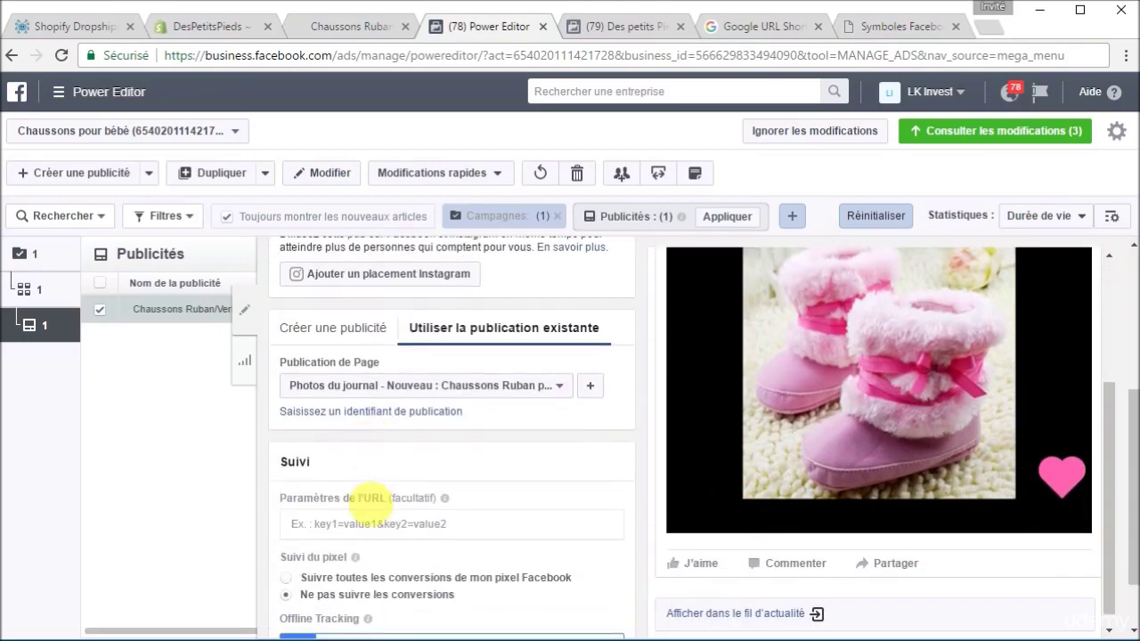
pyautogui.scroll(-1, 372, 510)
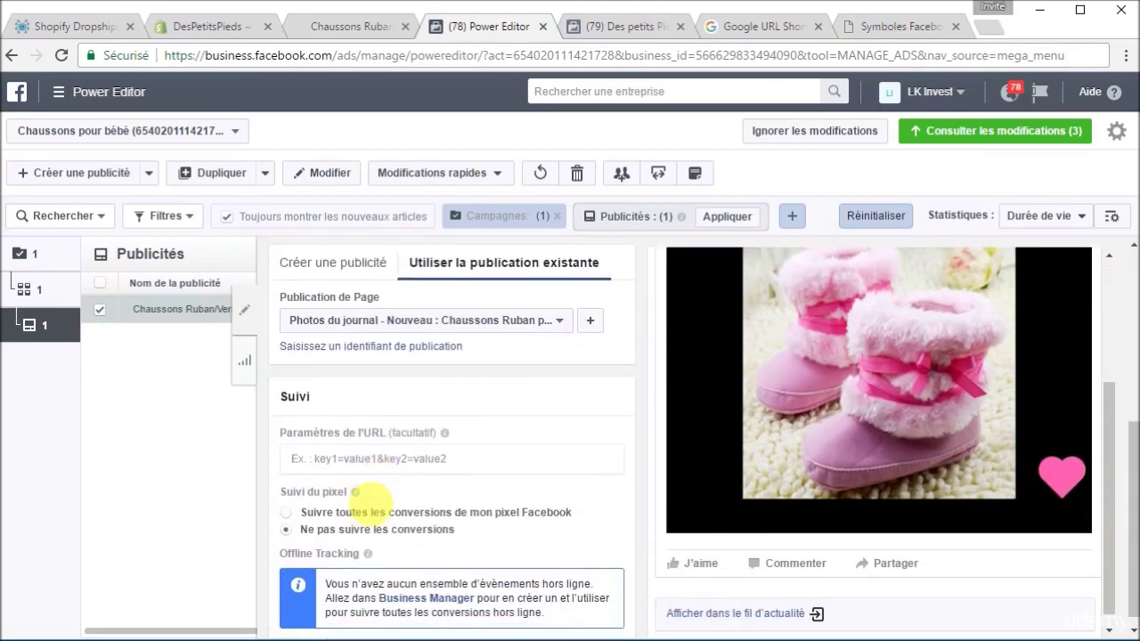
pyautogui.click(337, 502)
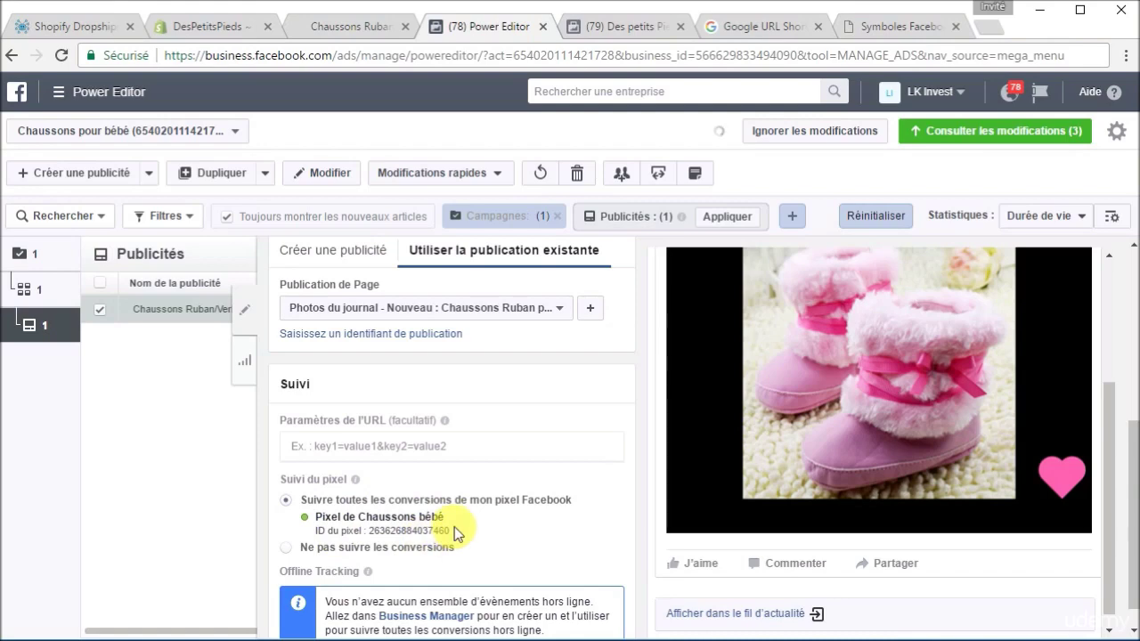
# Review and publish the pending changes for the Chaussons Ruban/Verbaudet campaign, ad set and ad
pyautogui.click(982, 143)
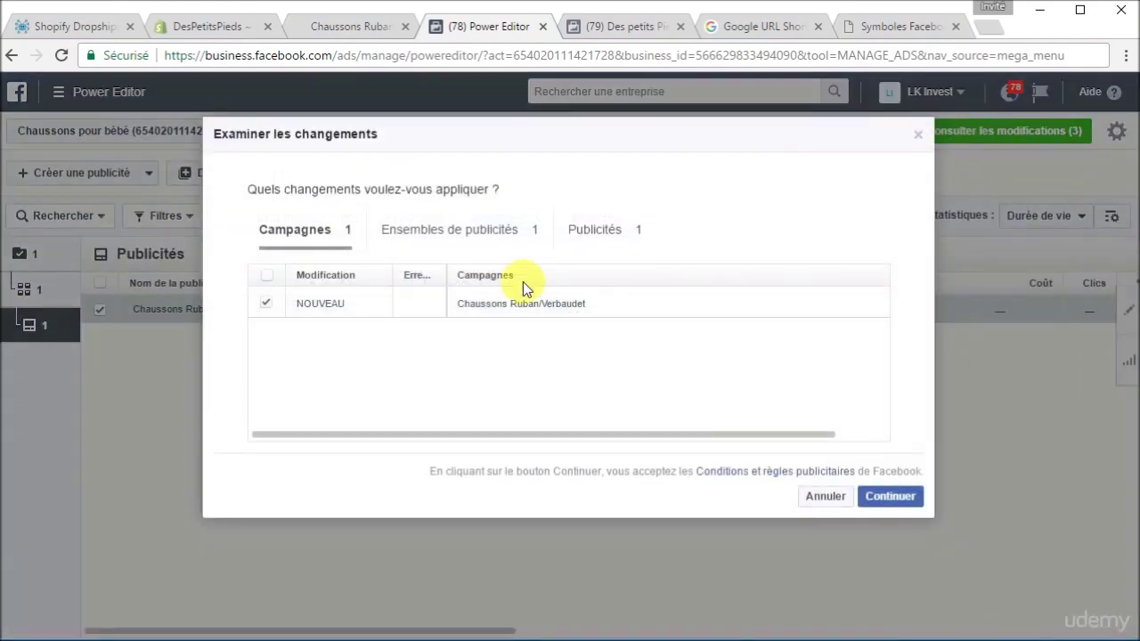
pyautogui.click(910, 498)
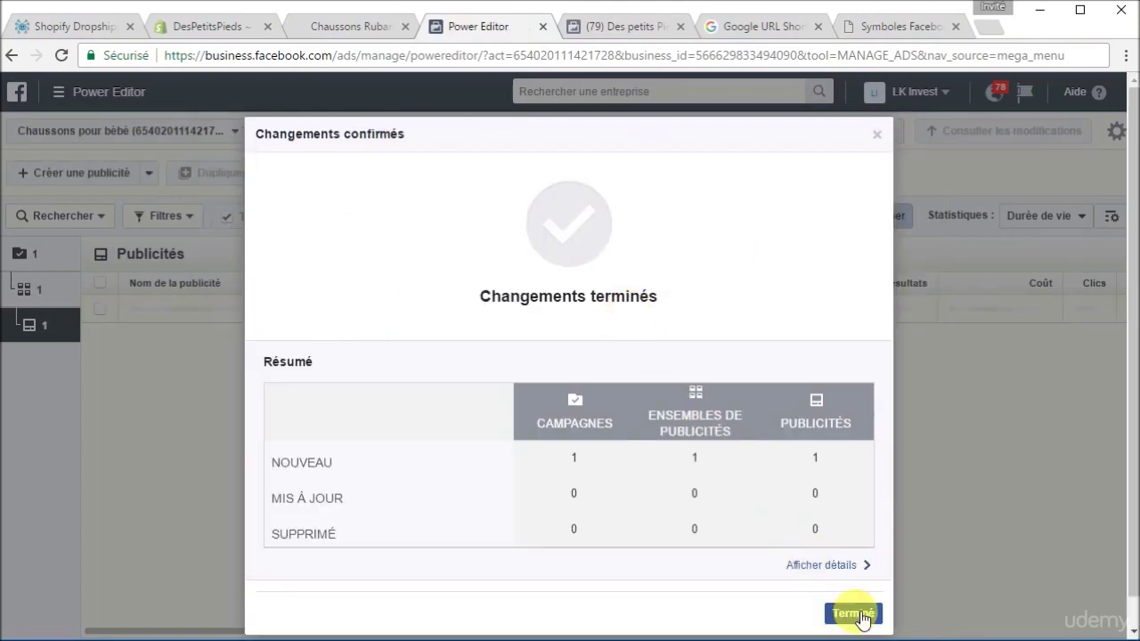
pyautogui.click(853, 614)
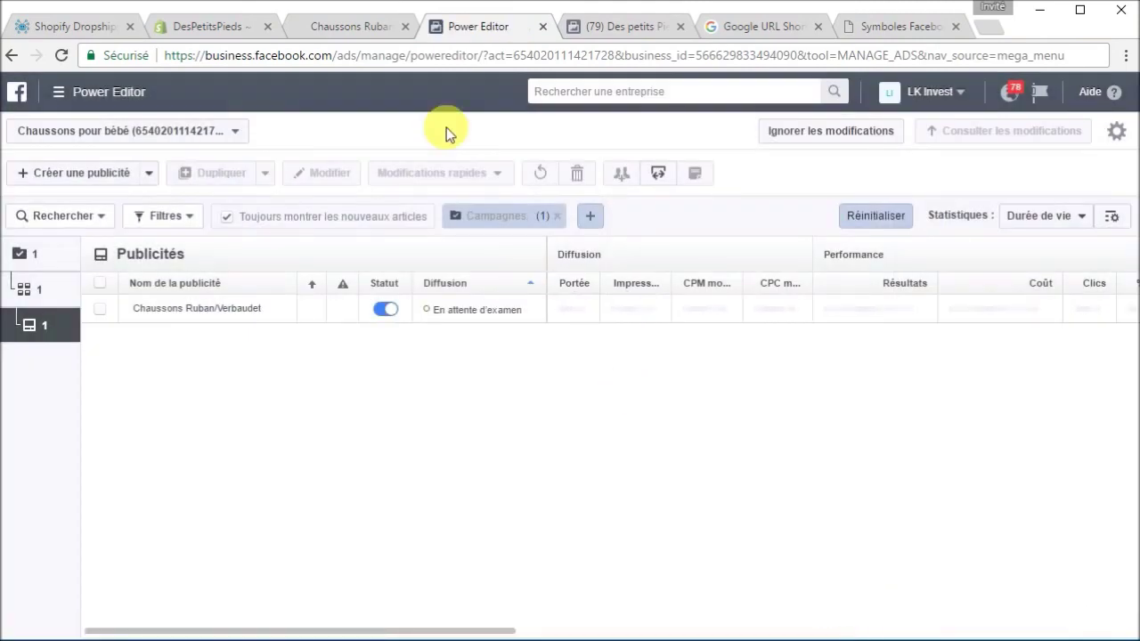
# Switch to the Shopify admin and view the product Chaussons Tricot pour l'Hiver on the online store
pyautogui.click(354, 36)
pyautogui.click(219, 27)
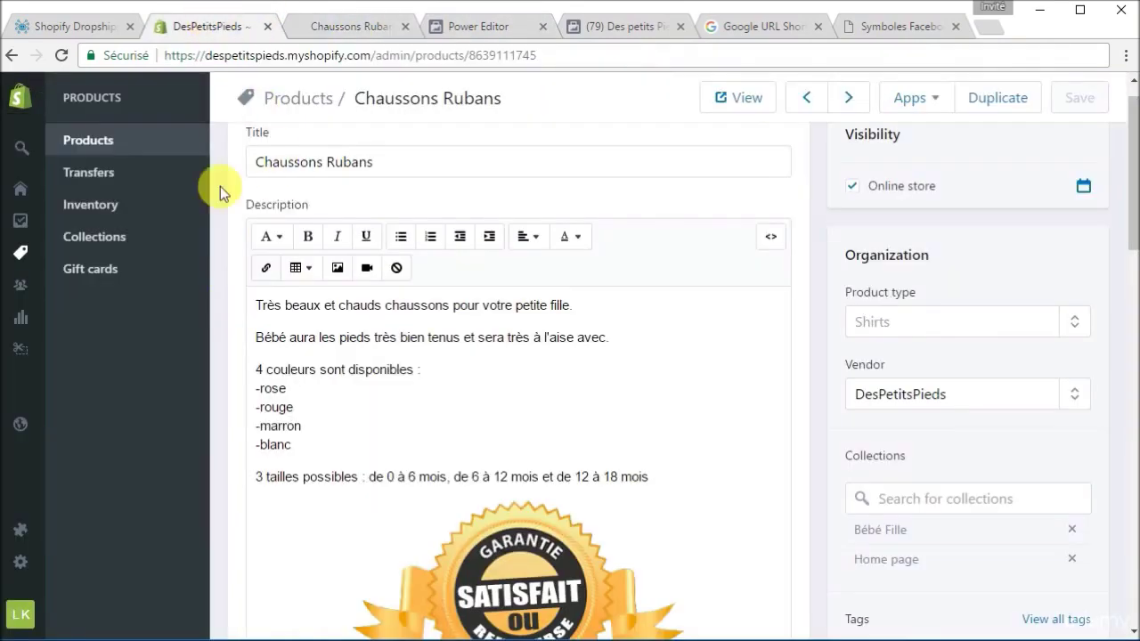
pyautogui.click(100, 154)
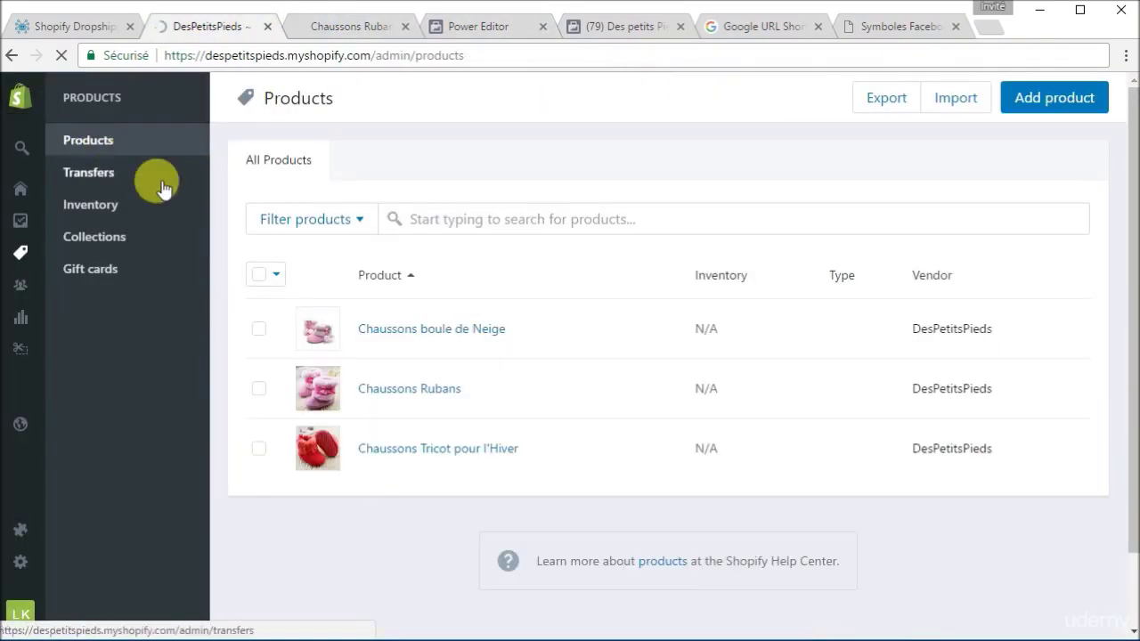
pyautogui.click(460, 452)
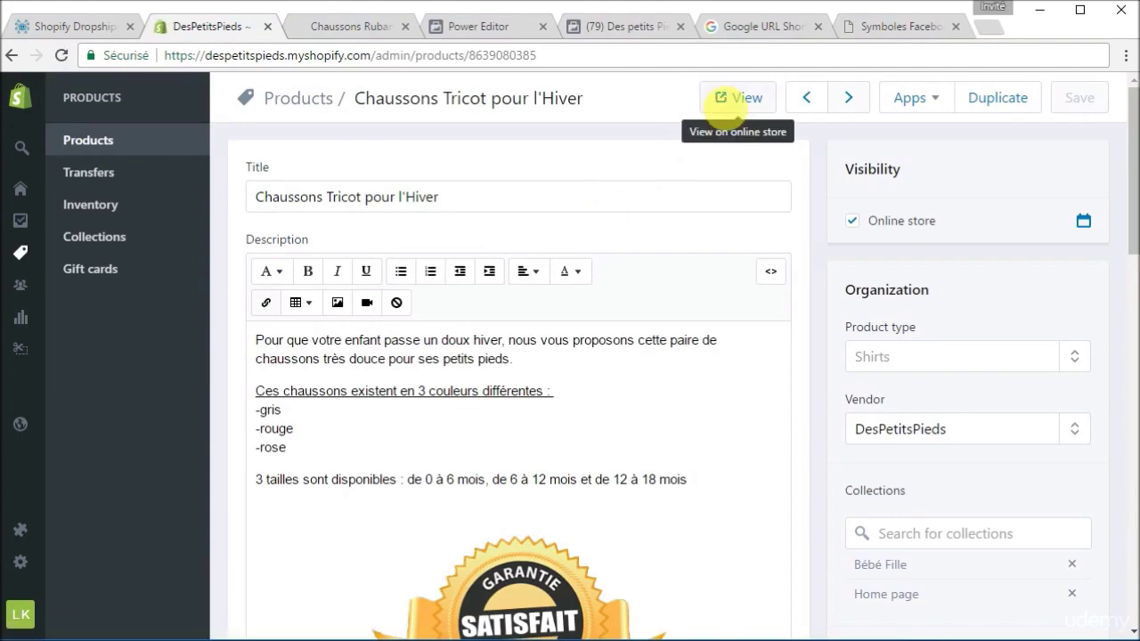
pyautogui.click(750, 100)
pyautogui.scroll(-2, 549, 359)
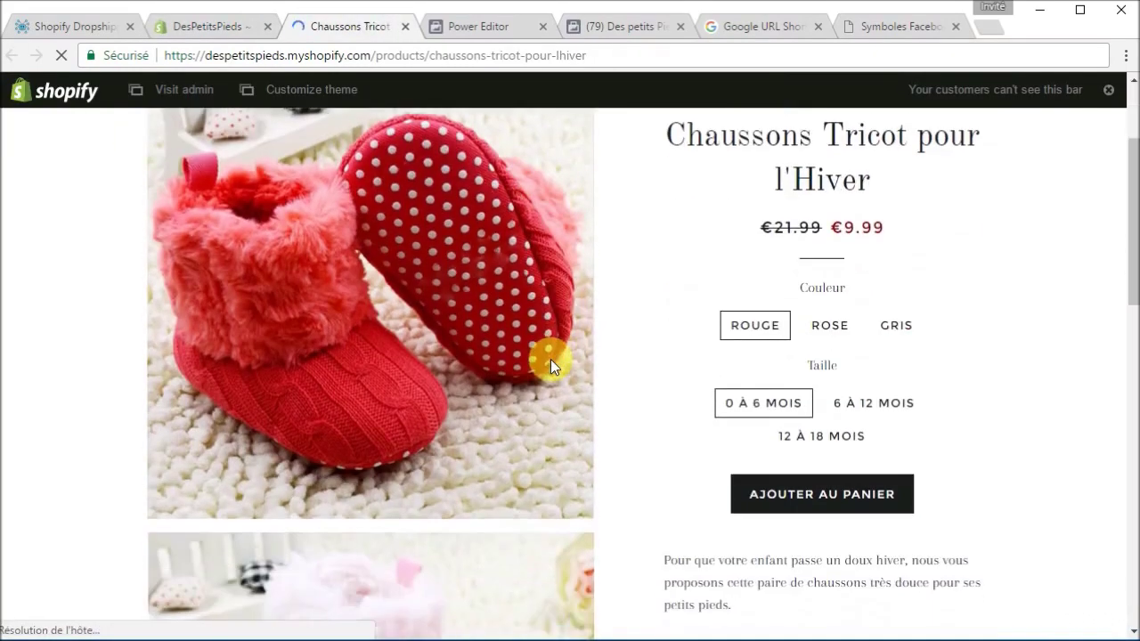
pyautogui.scroll(2, 492, 467)
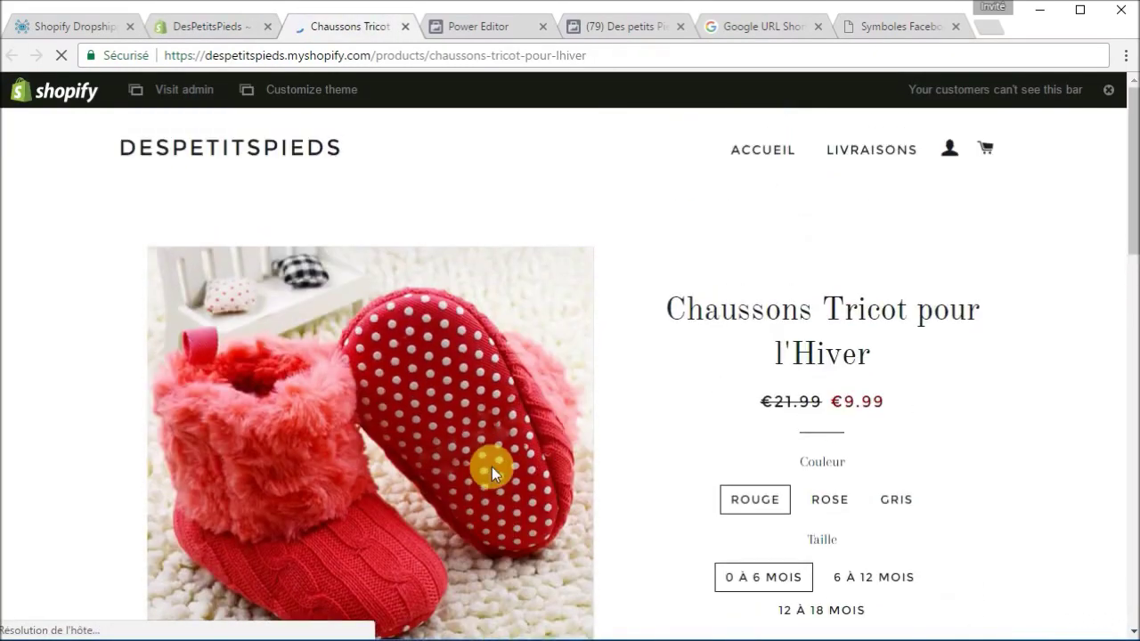
# Shorten the Chaussons Tricot pour l'Hiver store page's URL with Google URL Shortener and copy the short link
pyautogui.click(433, 59)
pyautogui.hotkey('ctrl', 'c')
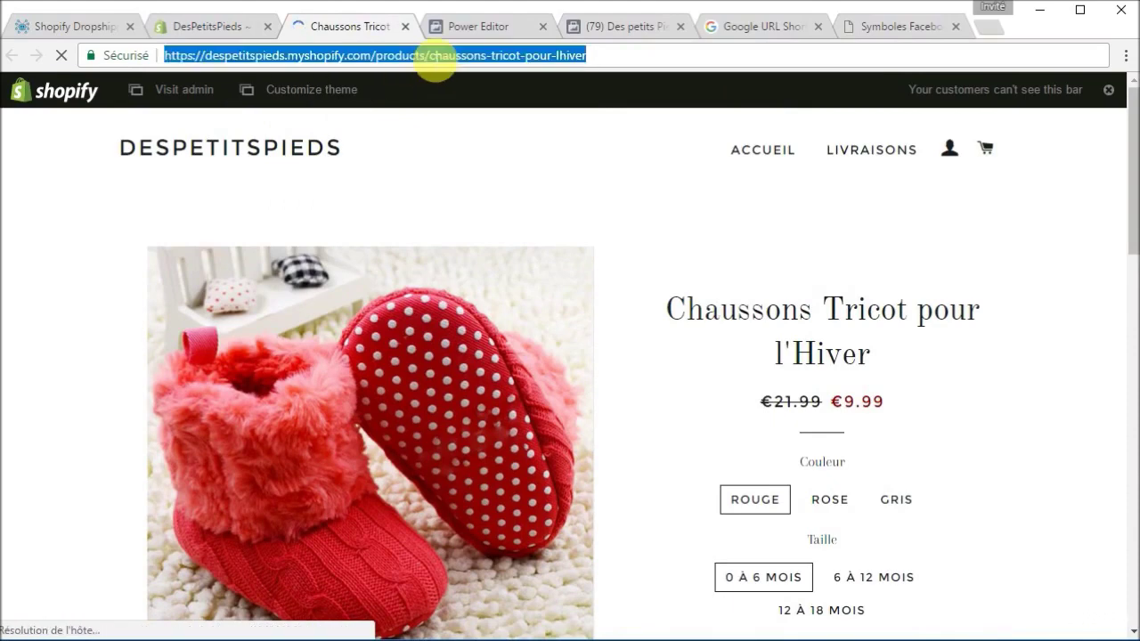
pyautogui.click(753, 26)
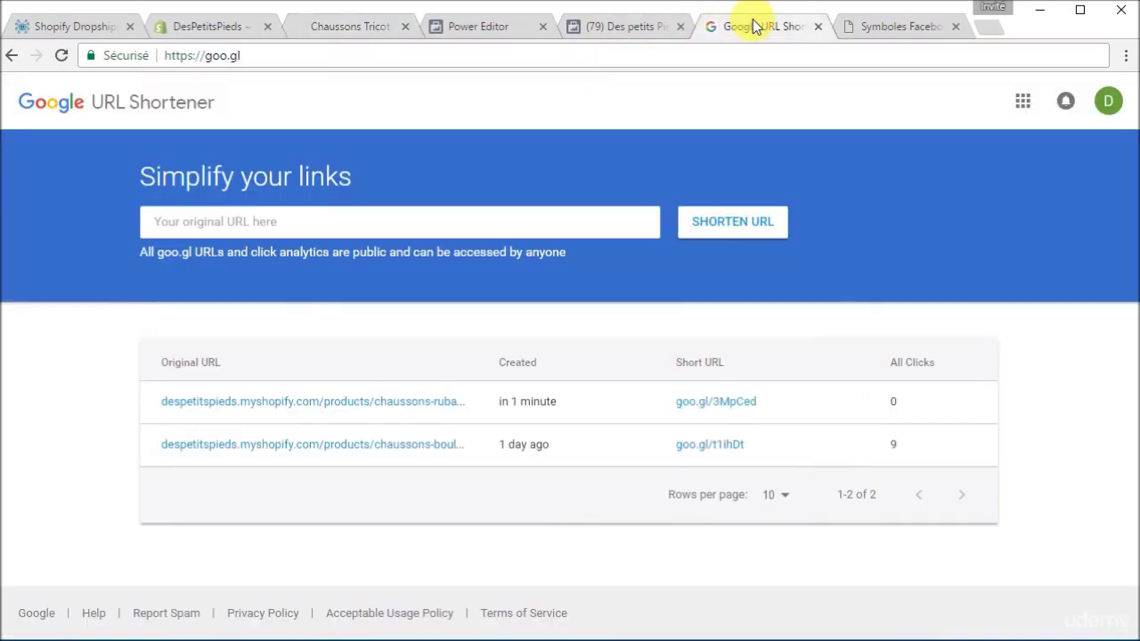
pyautogui.click(334, 222)
pyautogui.hotkey('ctrl', 'v')
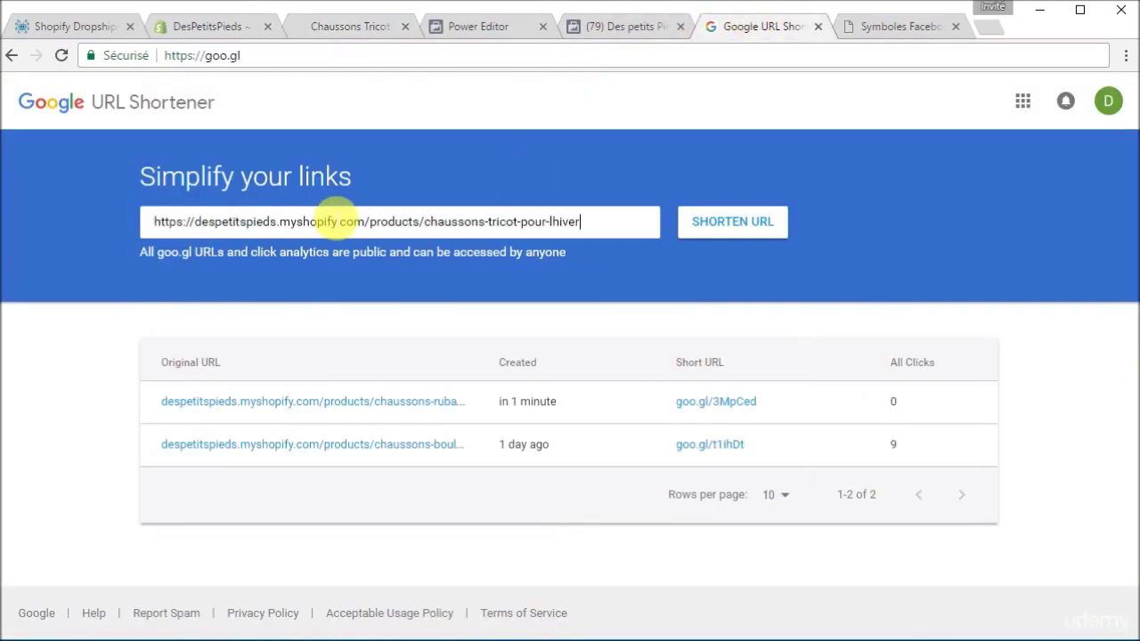
pyautogui.click(741, 228)
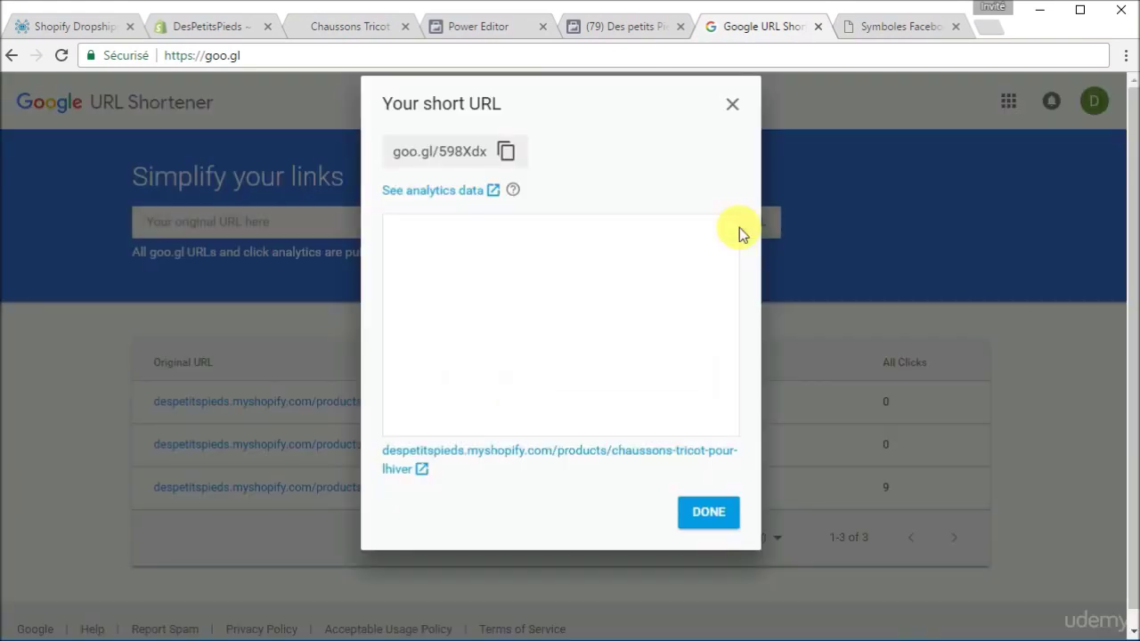
pyautogui.click(507, 153)
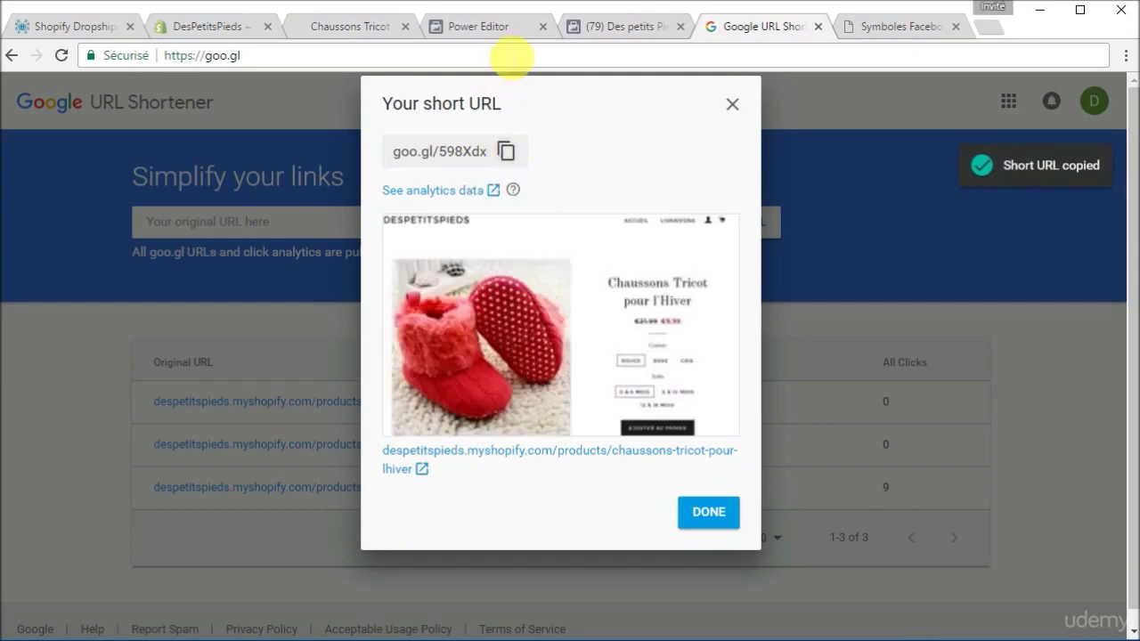
# On the Des petits Pieds page, draft a post: "Nouveau : Chaussons Tricot Pour l'Hiver :)", "En promotion actuellement" and "Acheter maintenant" on separate lines
pyautogui.click(506, 32)
pyautogui.click(637, 32)
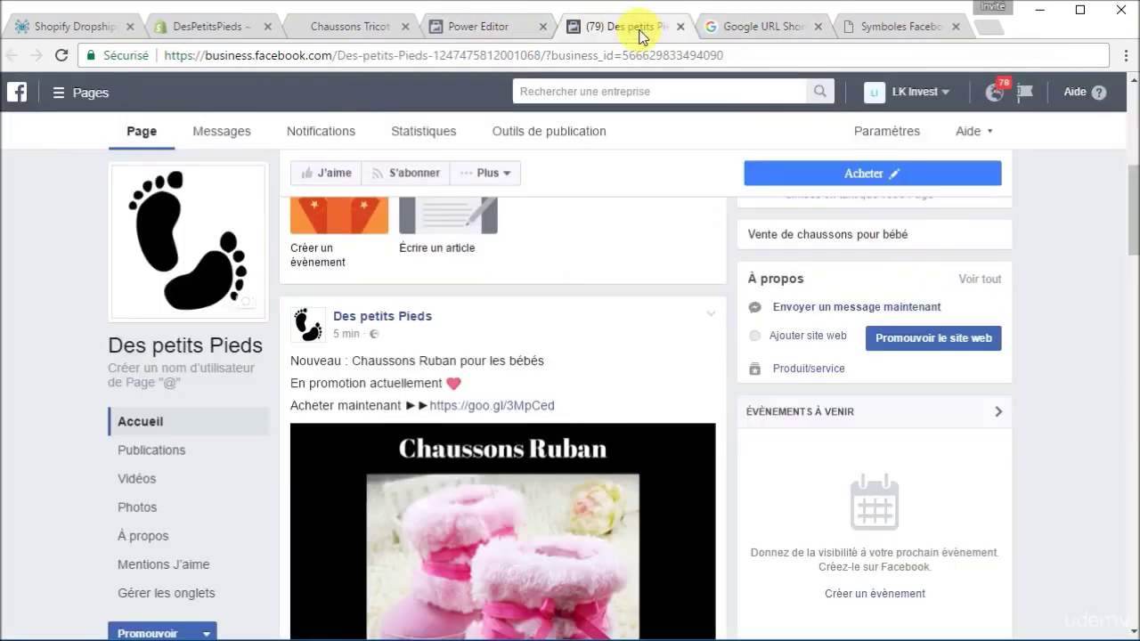
pyautogui.scroll(4, 577, 379)
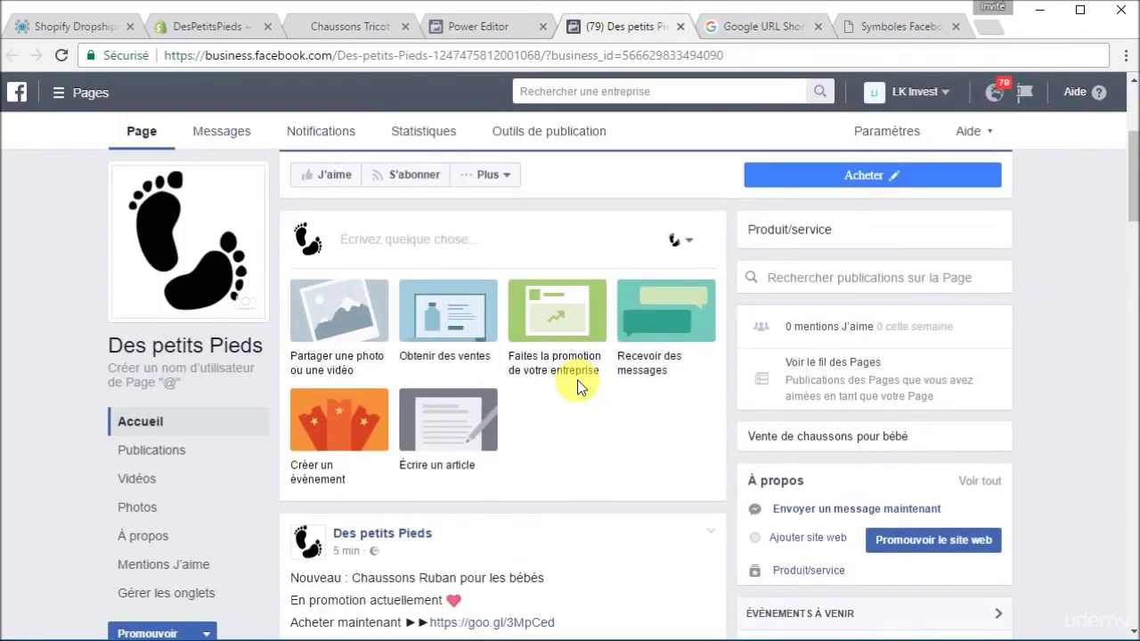
pyautogui.click(452, 345)
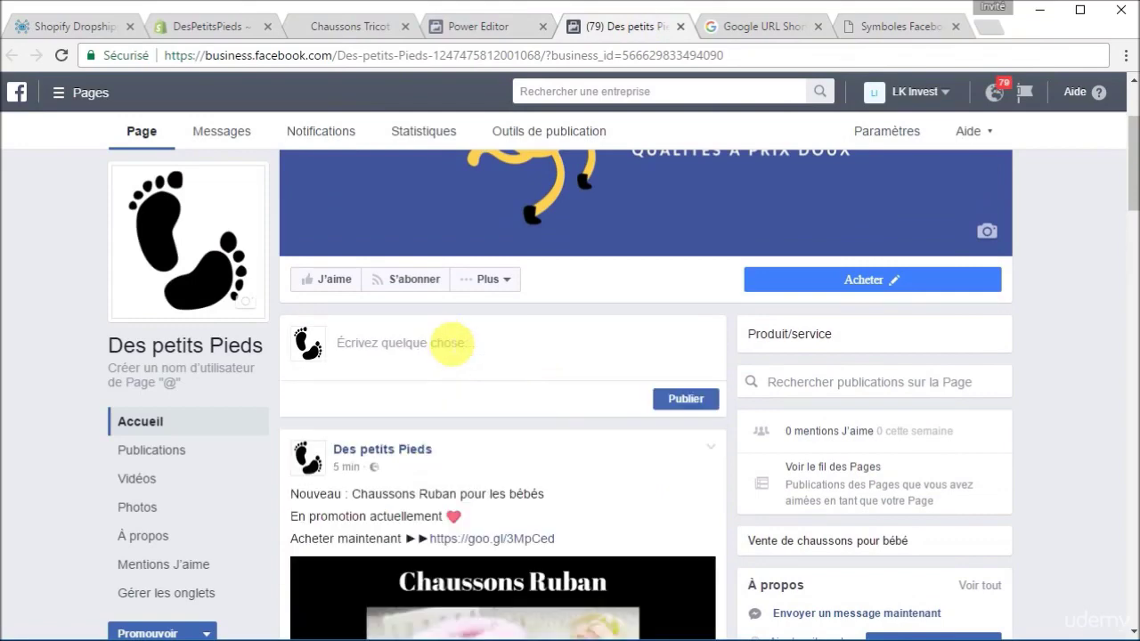
pyautogui.write('Nouveau : Chausssons Tricot')
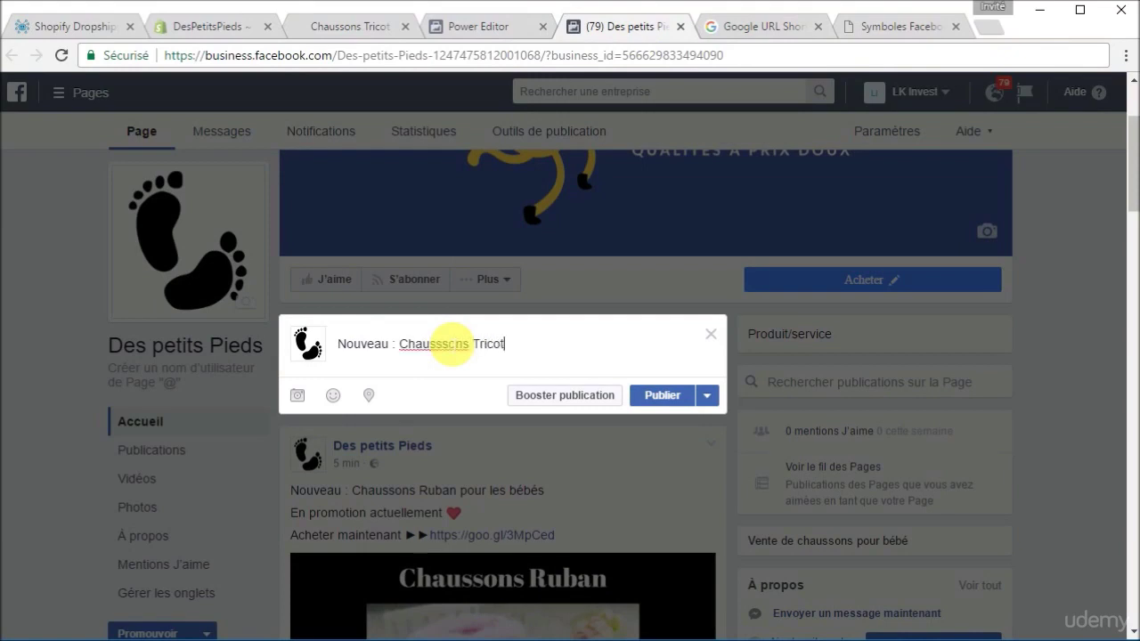
pyautogui.press('BackSpace')
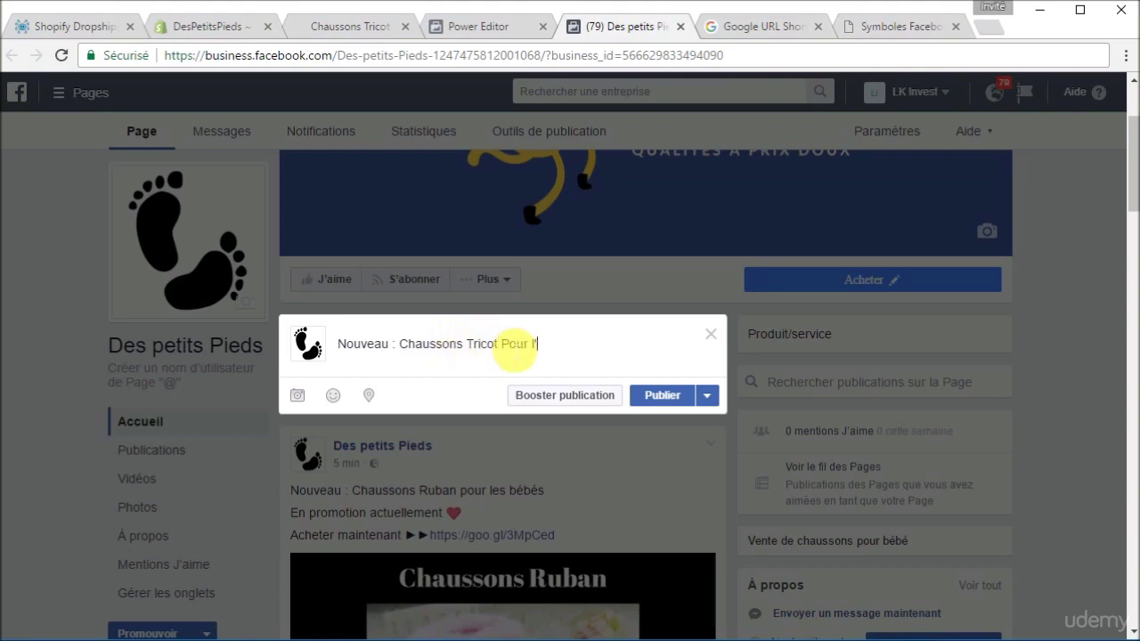
pyautogui.write('Hiver :)')
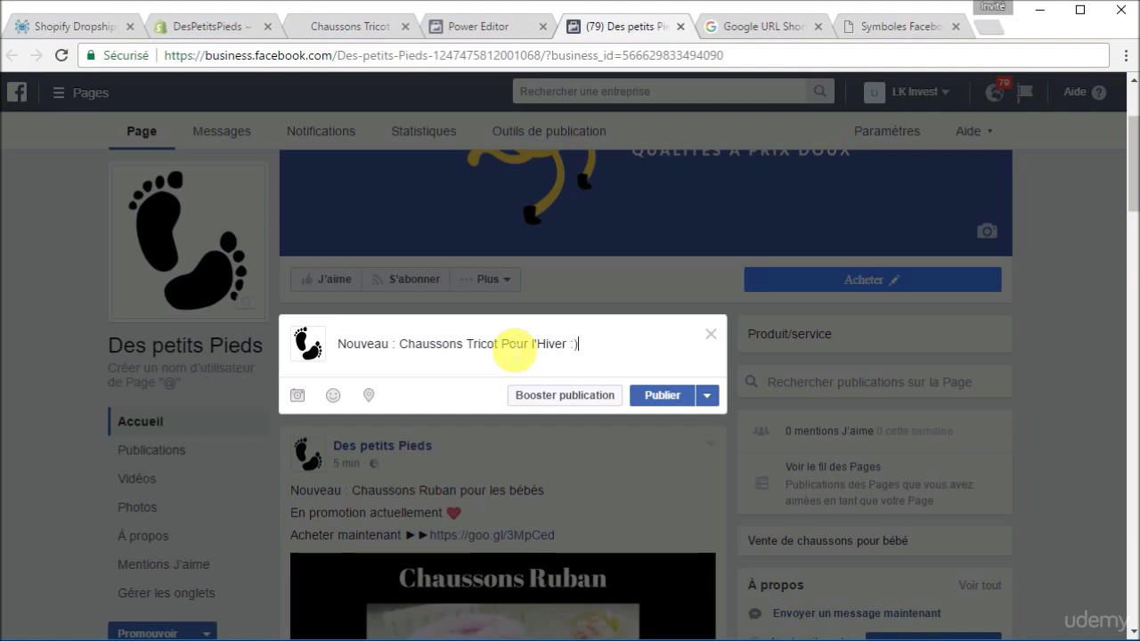
pyautogui.press('Return')
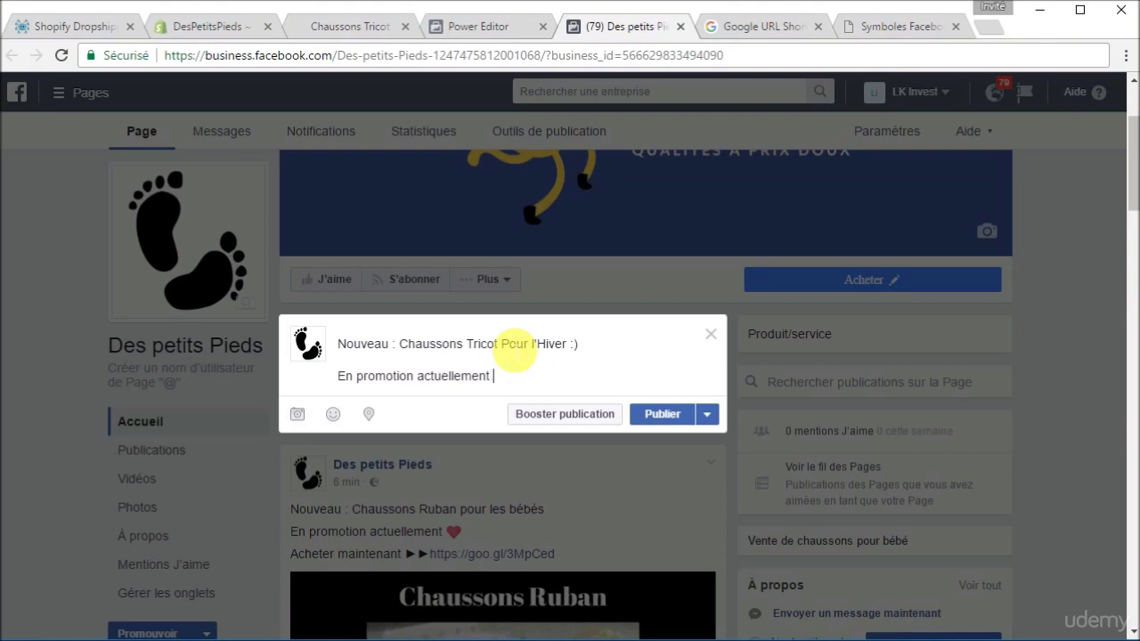
pyautogui.press('Return')
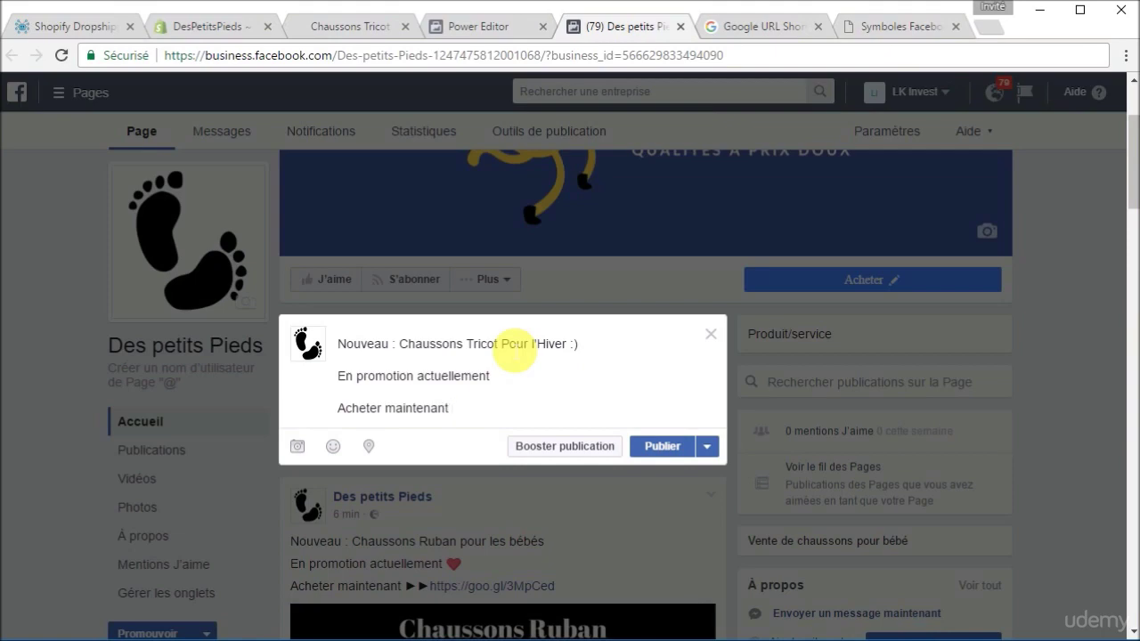
pyautogui.write('Acheter maintenant')
# Add the copied short link after "Acheter maintenant" and insert two ► symbols from the Facebook symbols page before it
pyautogui.click(893, 25)
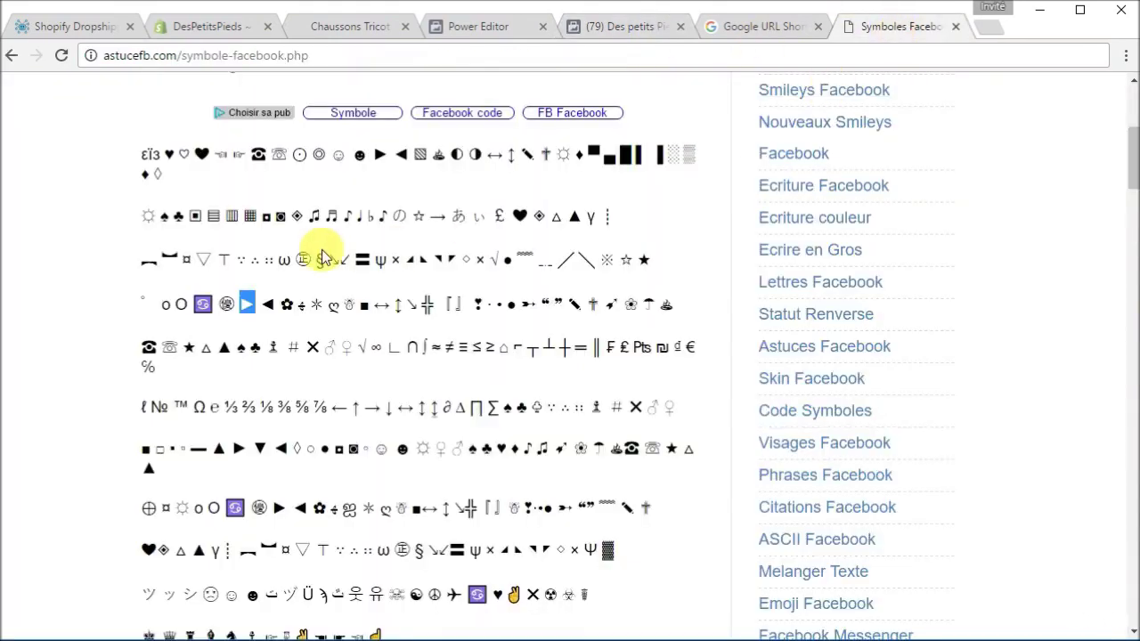
pyautogui.click(641, 27)
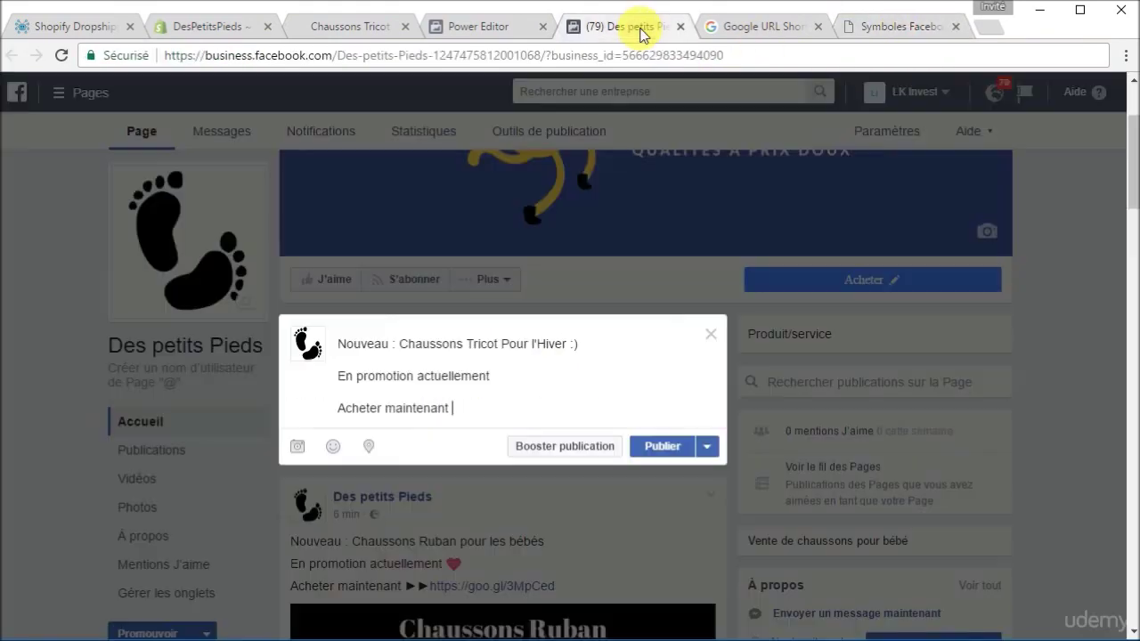
pyautogui.click(479, 411)
pyautogui.hotkey('ctrl', 'v')
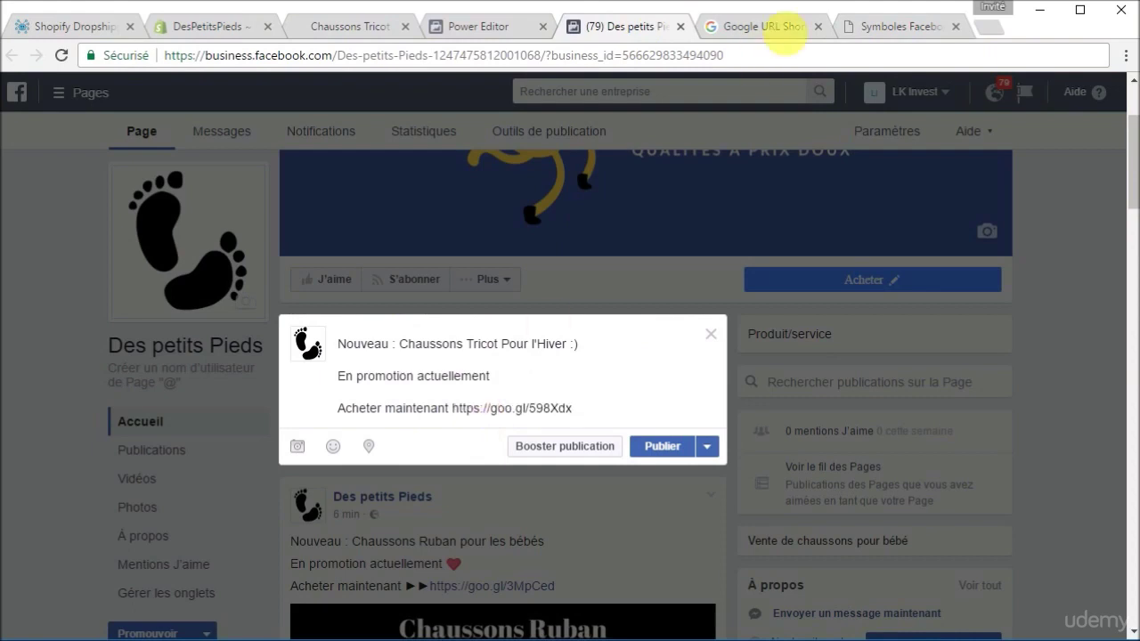
pyautogui.click(868, 28)
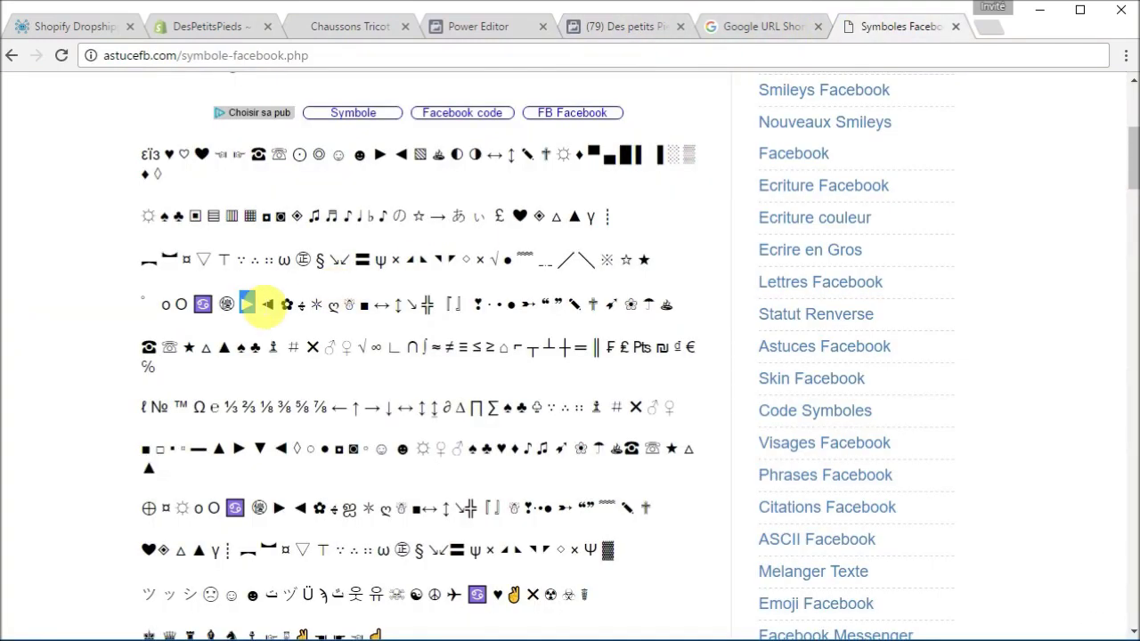
pyautogui.click(623, 25)
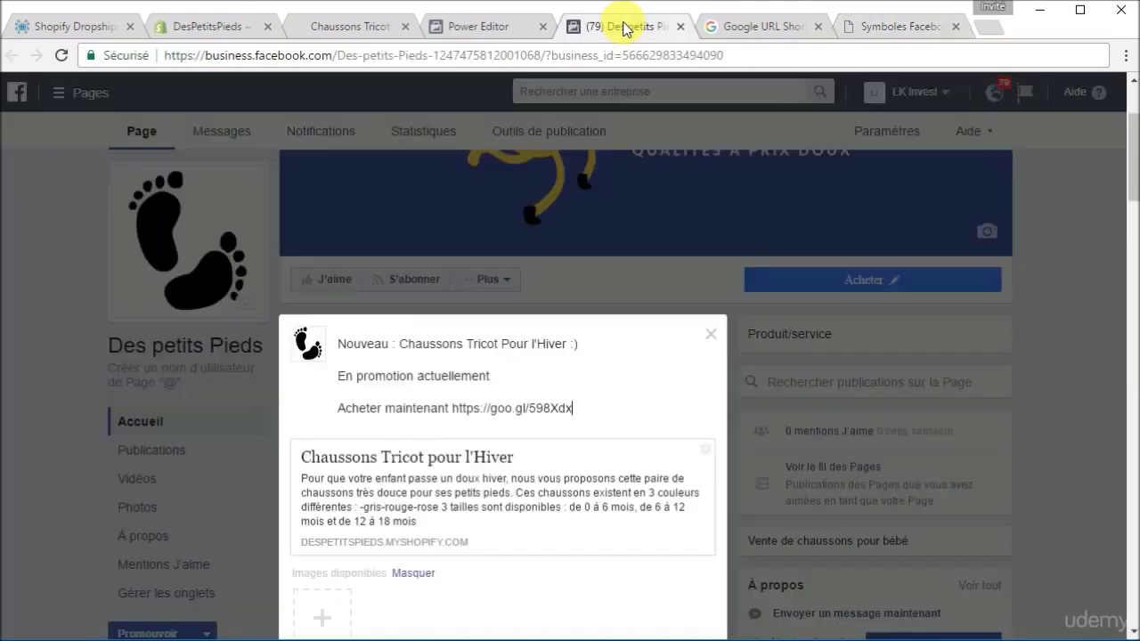
pyautogui.click(452, 408)
pyautogui.hotkey('ctrl', 'v')
pyautogui.hotkey('ctrl', 'v')
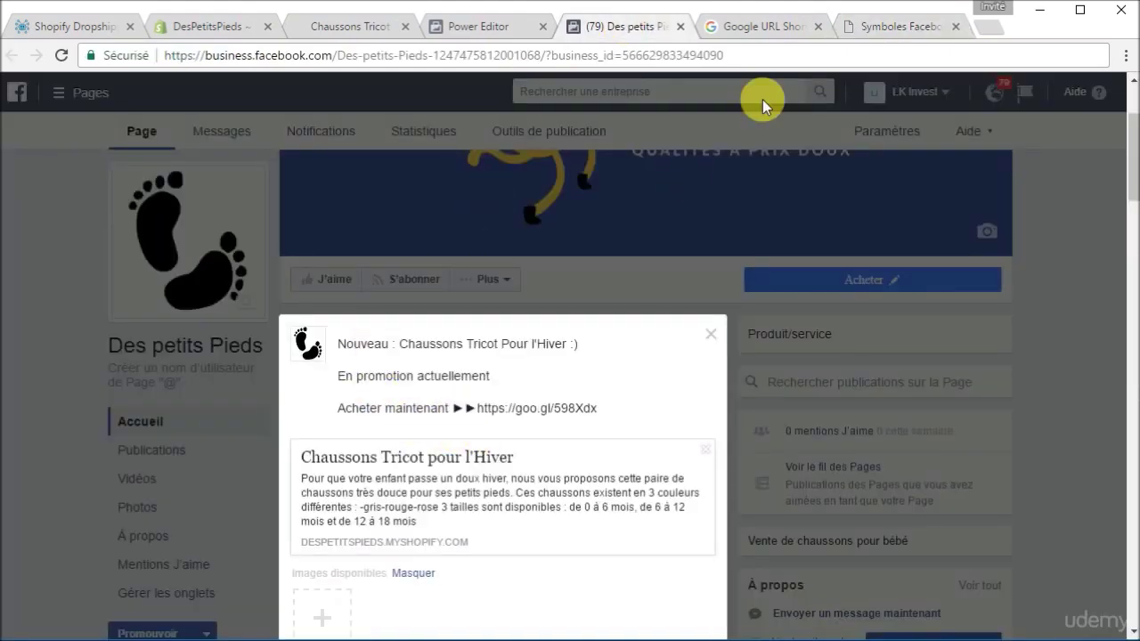
# Copy the black heart from the symbols page to the start of the post and add "!!" after "En promotion actuellement"
pyautogui.click(883, 20)
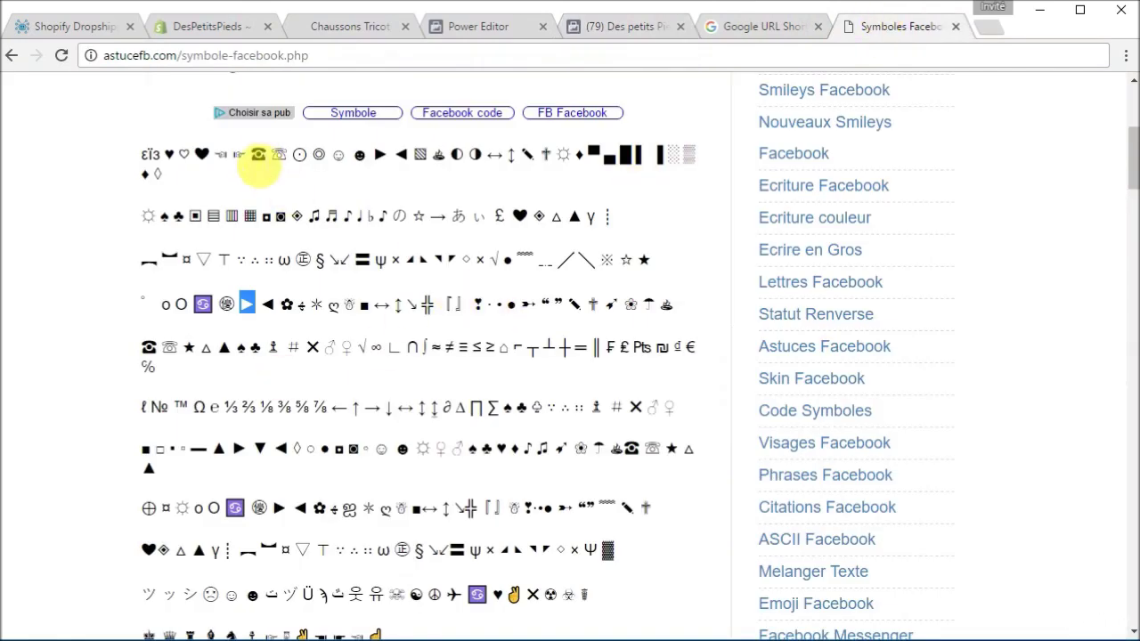
pyautogui.click(204, 156)
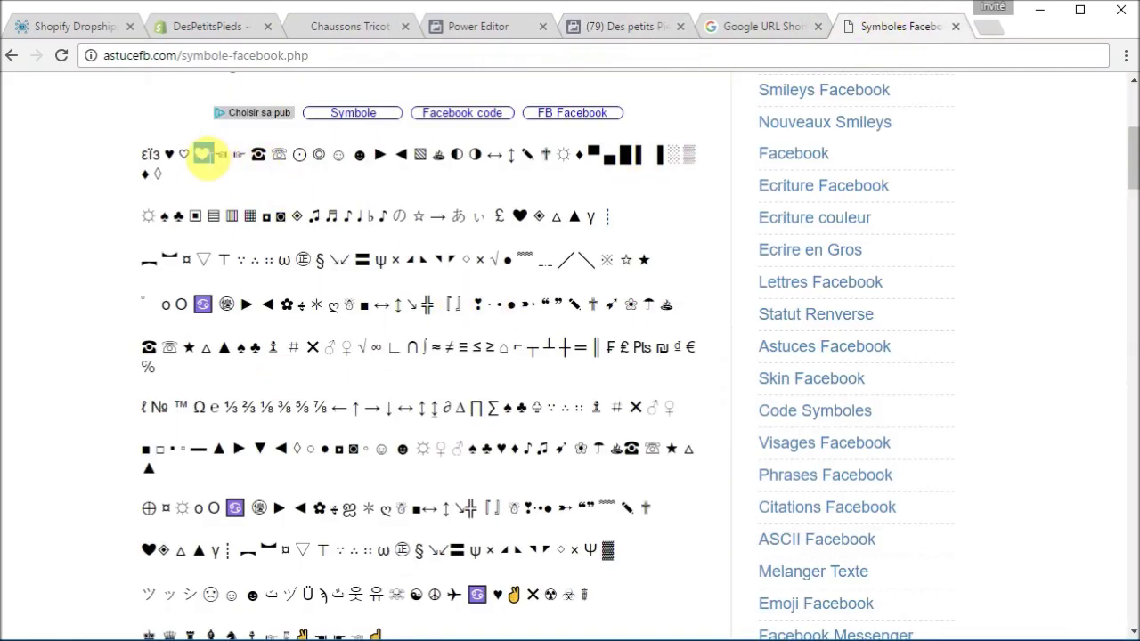
pyautogui.click(625, 28)
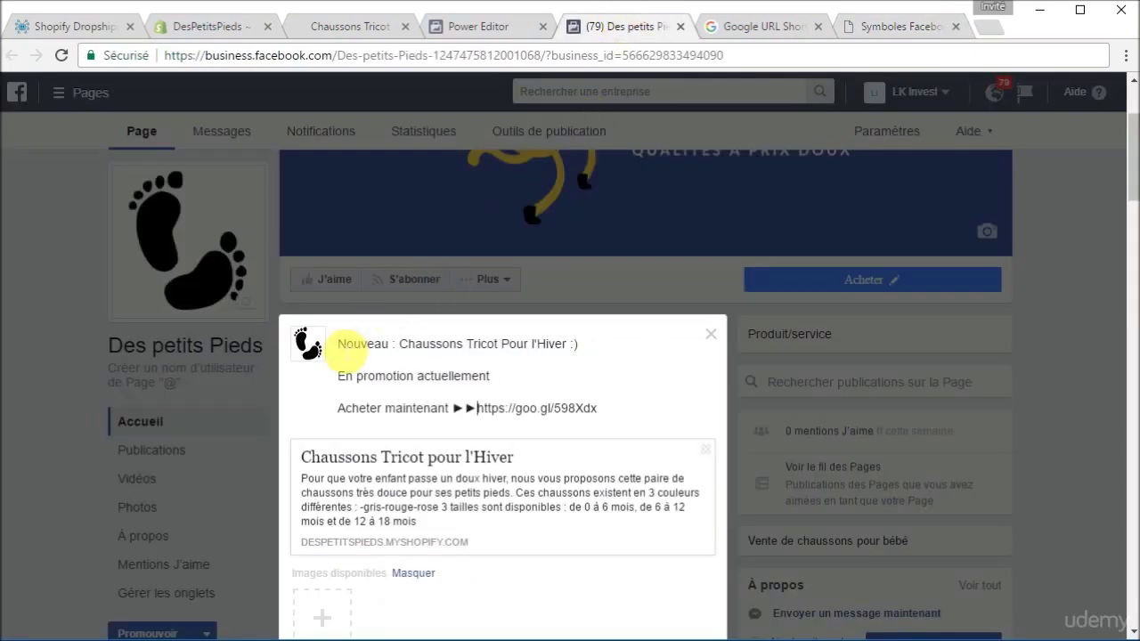
pyautogui.write('❤')
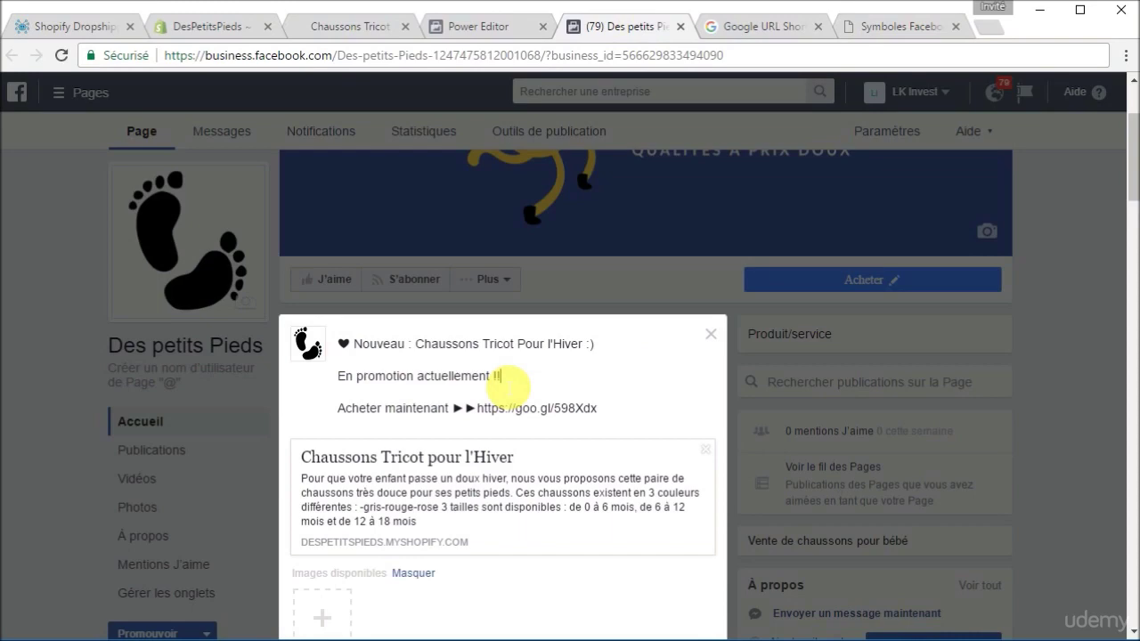
# Remove the link preview from the post and attach the Chaussons Tricot Pour l'Hiver product image
pyautogui.click(710, 451)
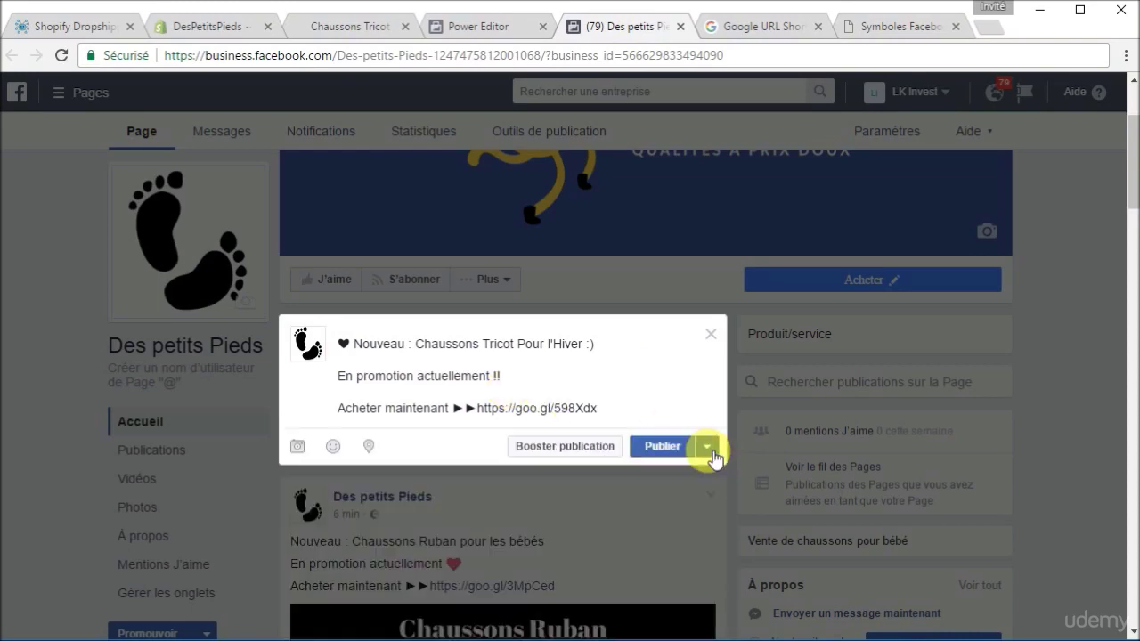
pyautogui.click(298, 447)
pyautogui.click(512, 139)
pyautogui.doubleClick(526, 138)
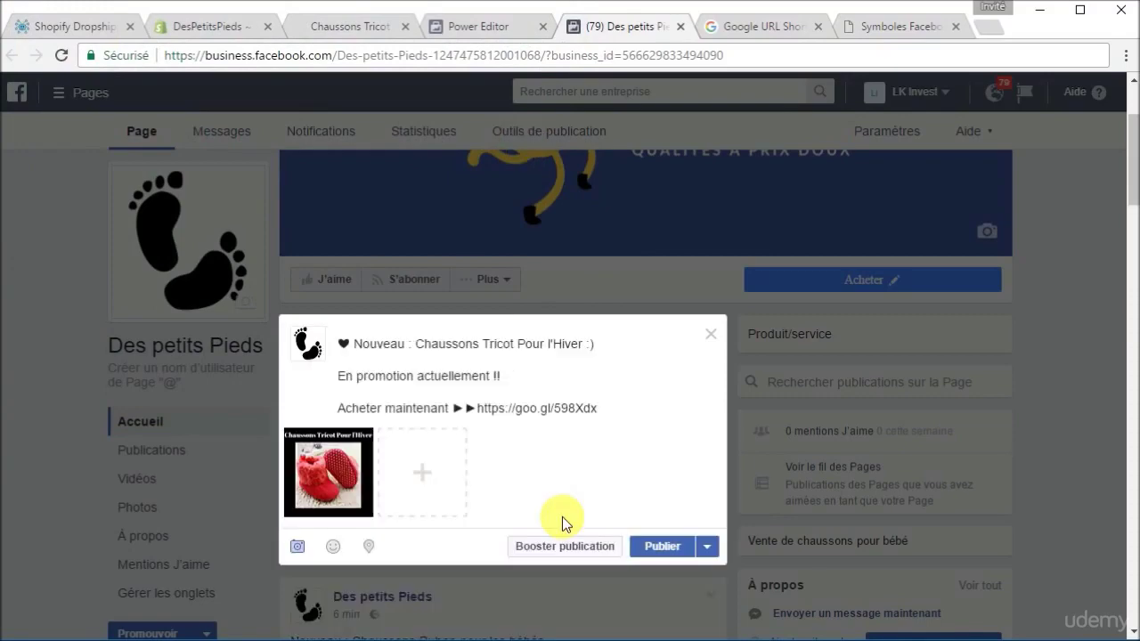
# Publish the Chaussons Tricot post and check how it appears on the page
pyautogui.click(663, 545)
pyautogui.scroll(-5, 663, 545)
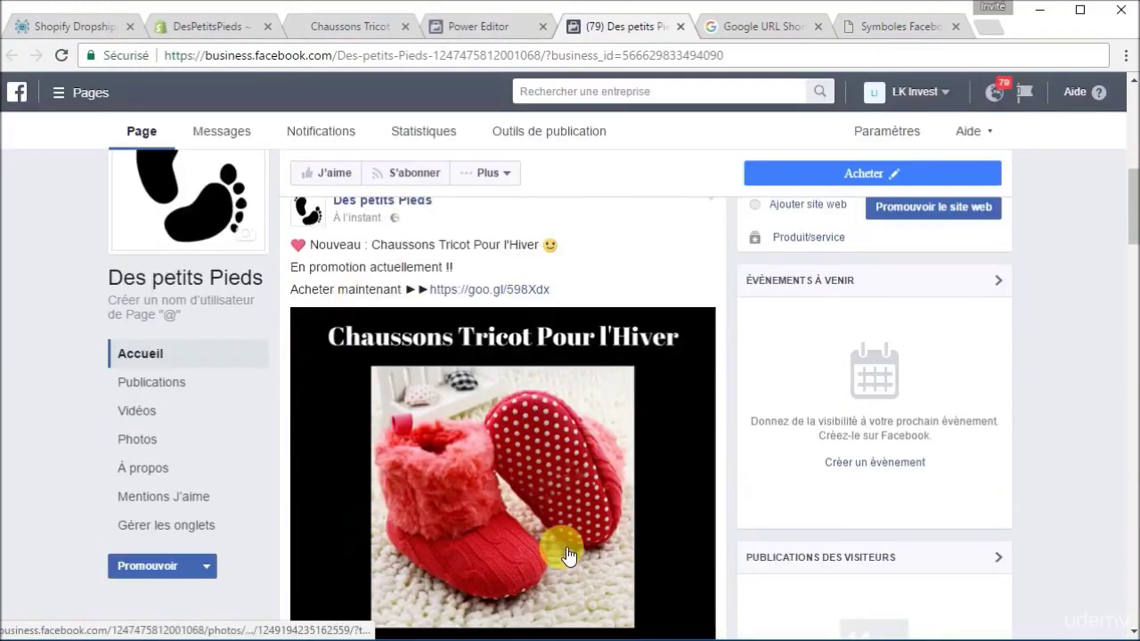
pyautogui.scroll(-2, 561, 547)
pyautogui.scroll(3, 561, 546)
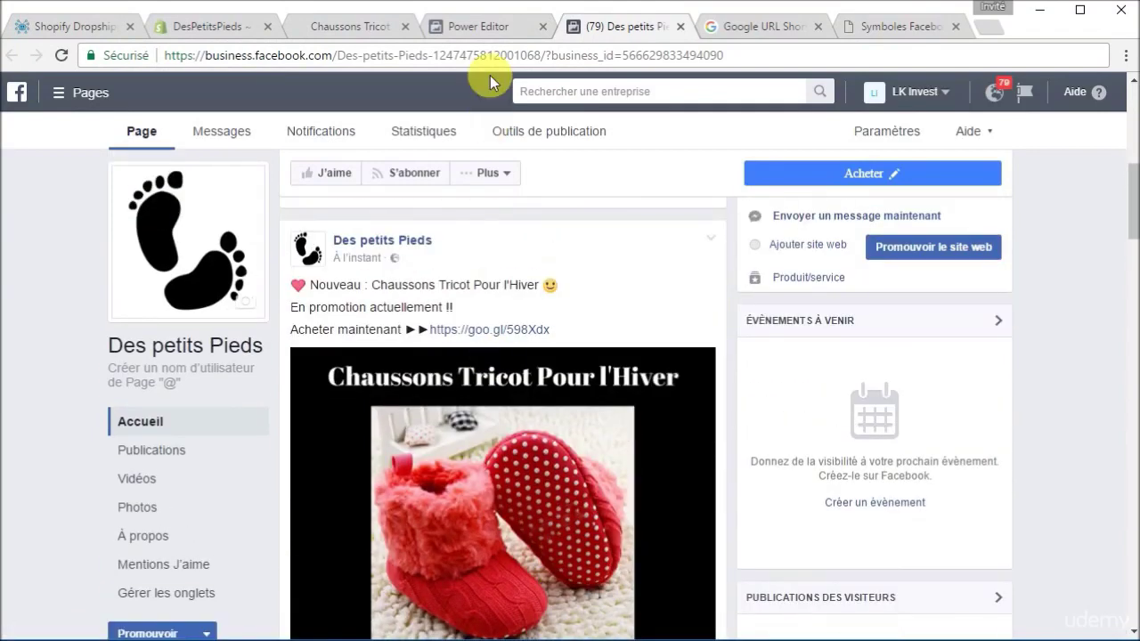
# Switch to Power Editor and start a campaign named Chaussons Tricot/Verbaudet with the objective Interaction avec les publications
pyautogui.click(481, 27)
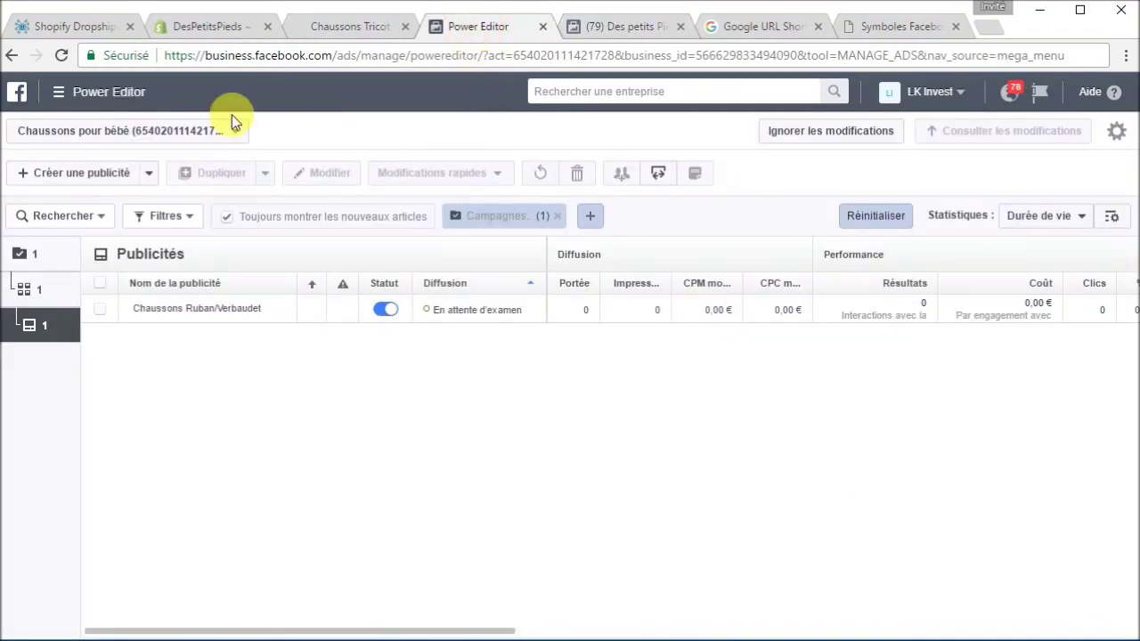
pyautogui.click(34, 253)
pyautogui.click(78, 172)
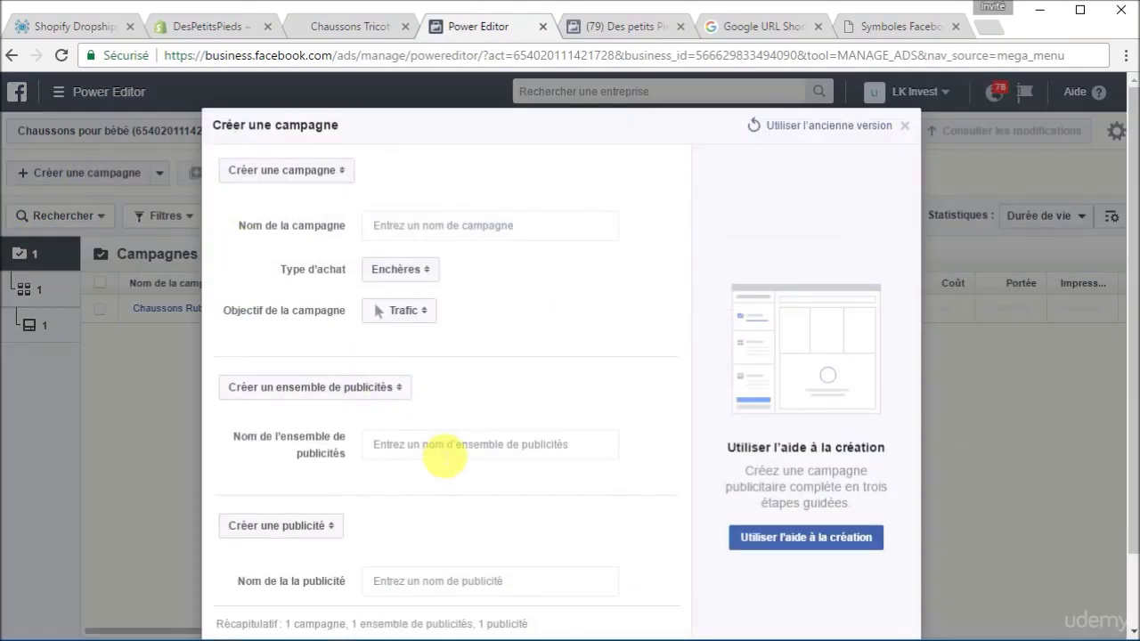
pyautogui.click(455, 229)
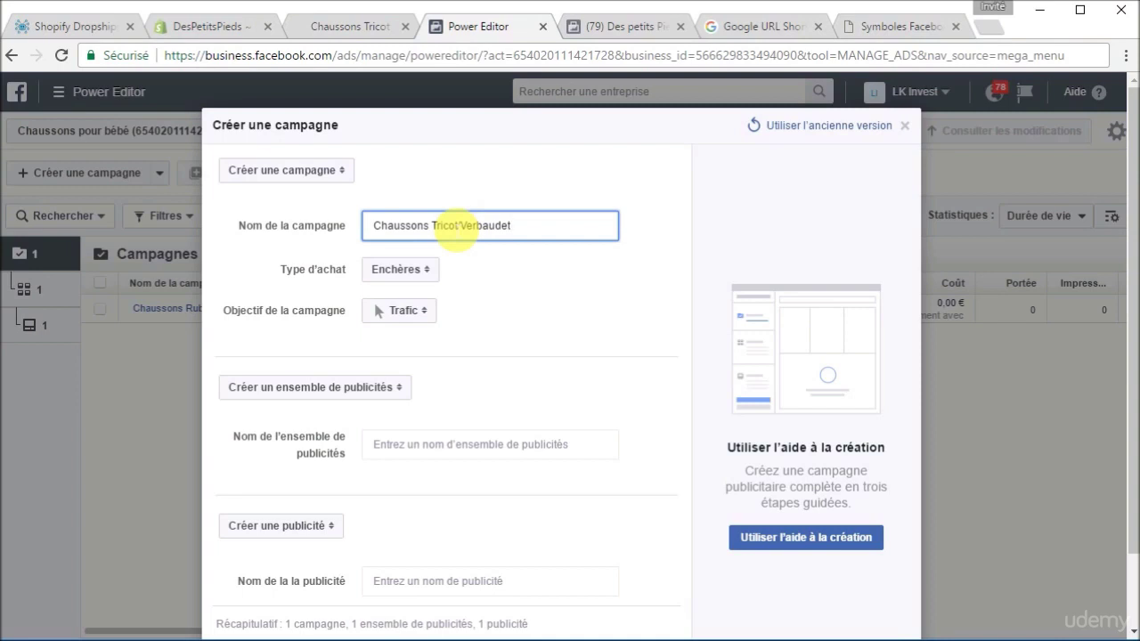
pyautogui.hotkey('ctrl', 'a')
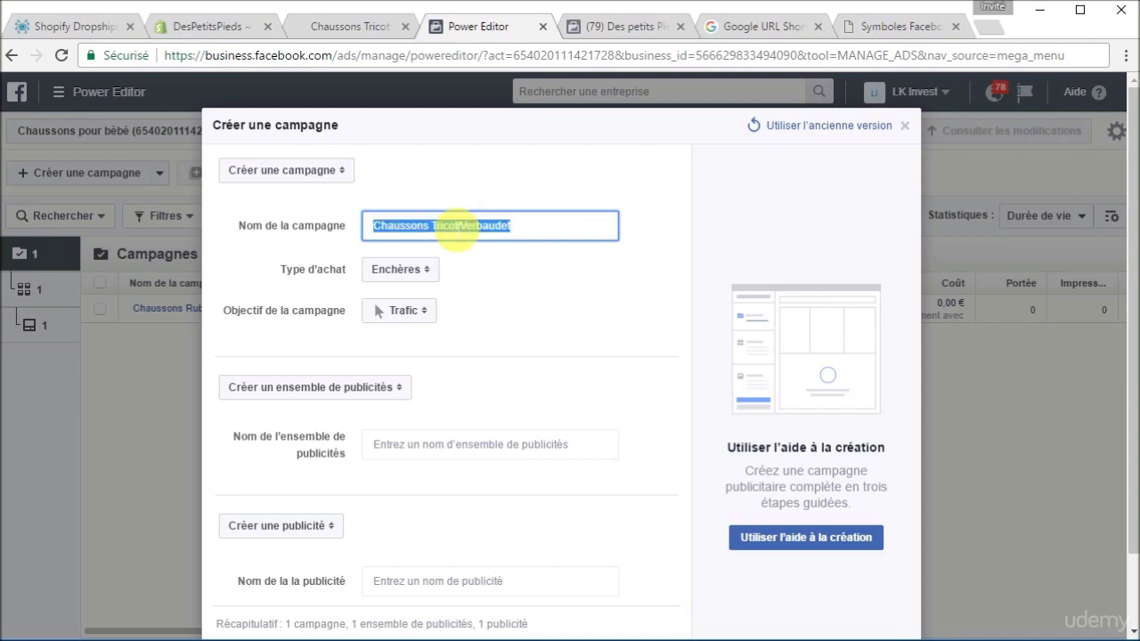
pyautogui.click(421, 308)
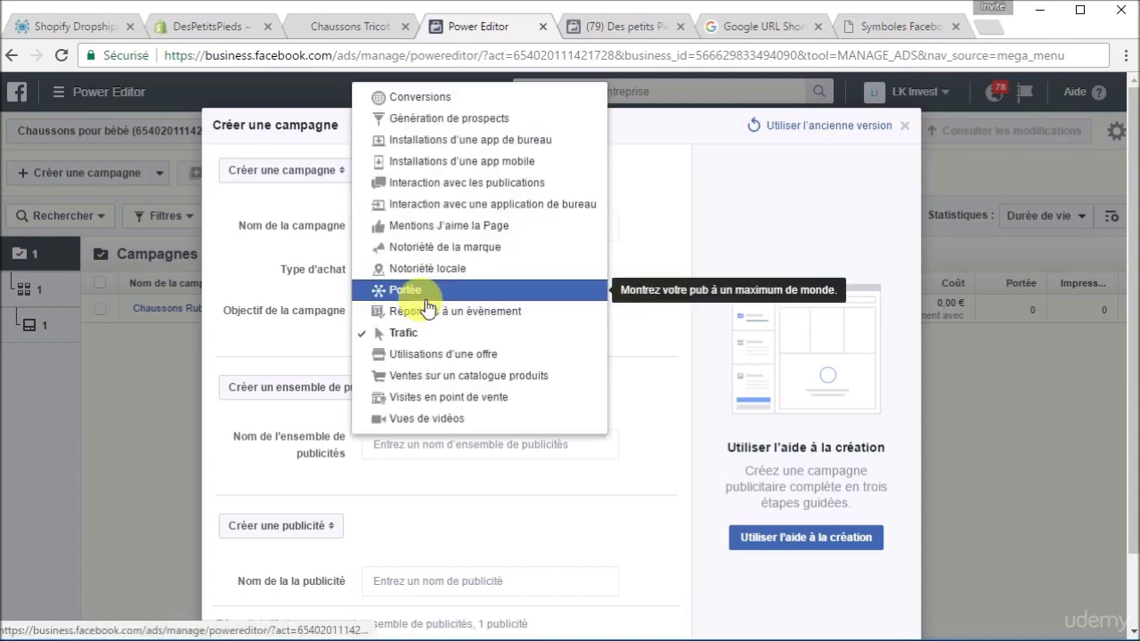
pyautogui.click(489, 182)
# Name both the ad set and the ad Chaussons Tricot/Verbaudet and create the campaign
pyautogui.click(437, 448)
pyautogui.write('Chaussons Tricot/Verbaudet')
pyautogui.scroll(-1, 446, 534)
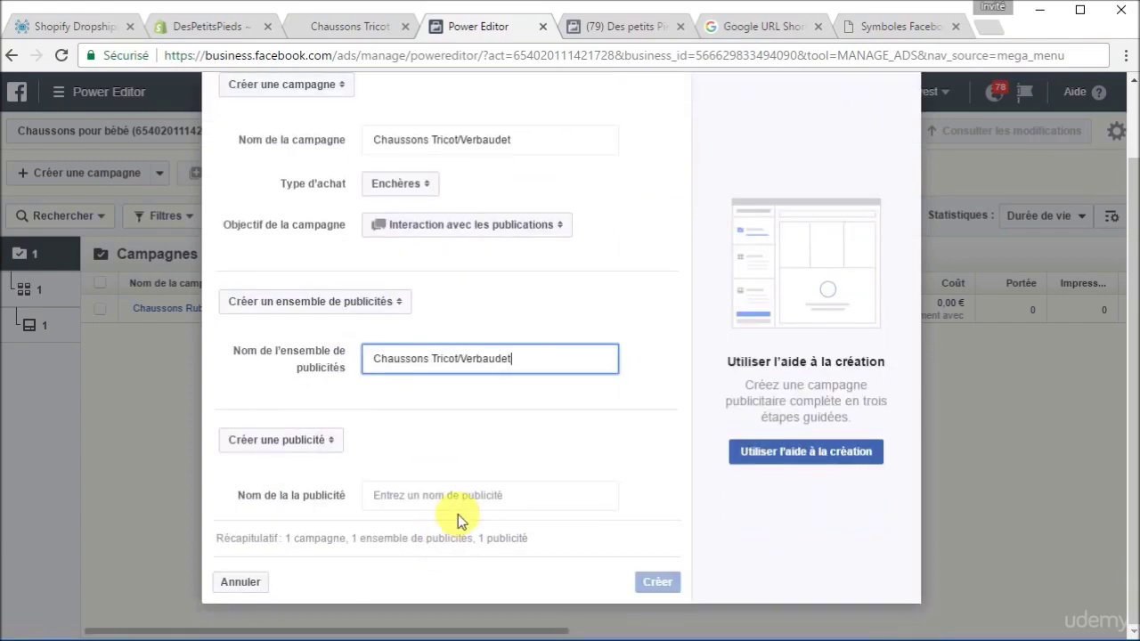
pyautogui.click(495, 499)
pyautogui.write('Chaussons Tricot/Verbaudet')
pyautogui.click(656, 581)
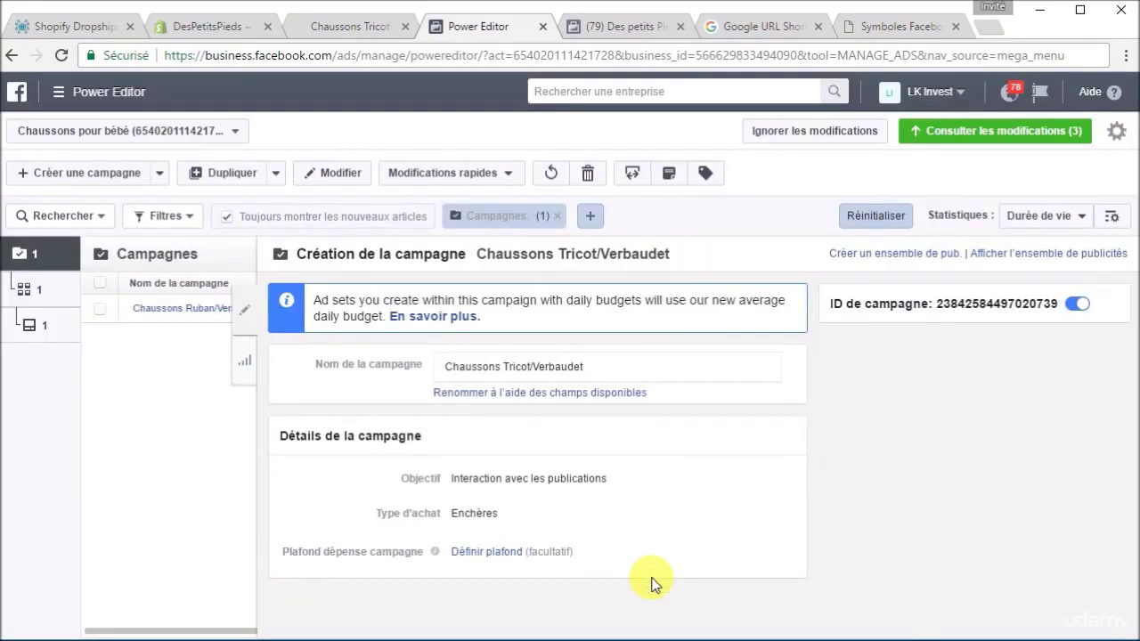
# Open the Chaussons Tricot/Verbaudet ad set and set its daily budget to 5 €
pyautogui.click(47, 300)
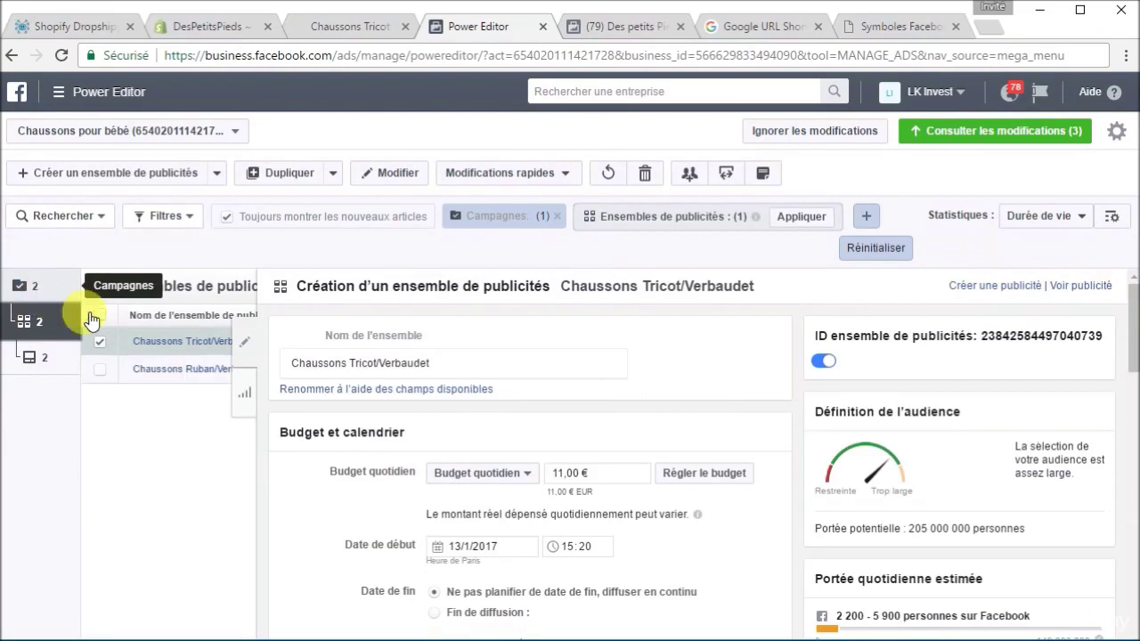
pyautogui.scroll(-2, 374, 405)
pyautogui.moveTo(595, 351); pyautogui.dragTo(538, 359)
pyautogui.write('5')
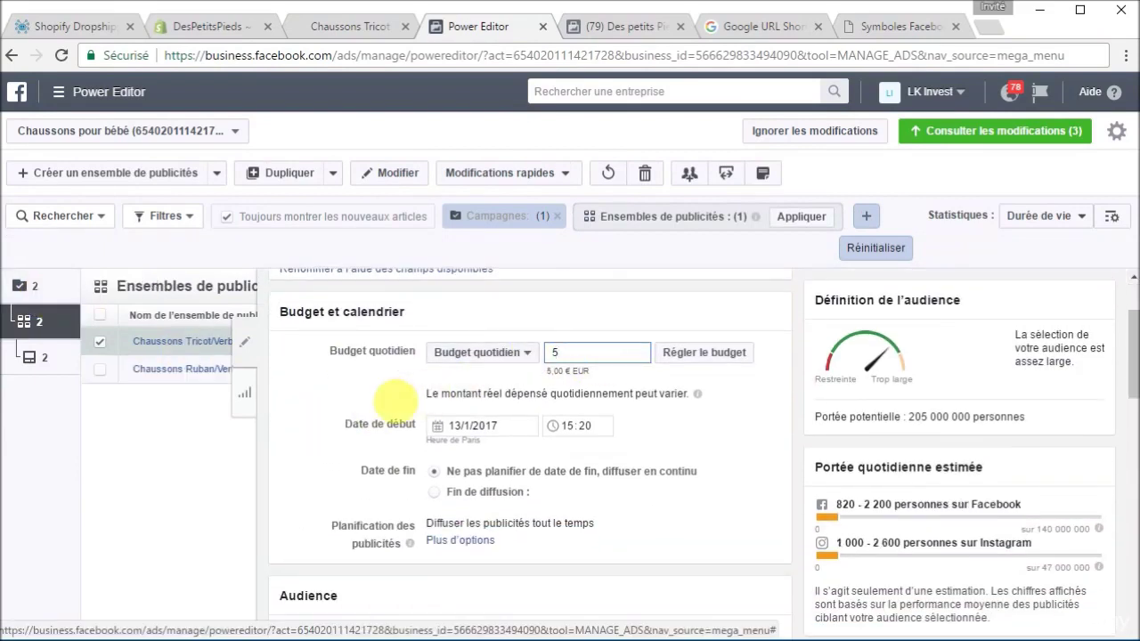
# Replace États-Unis with France as the targeted location in the ad set's audience
pyautogui.scroll(-5, 337, 418)
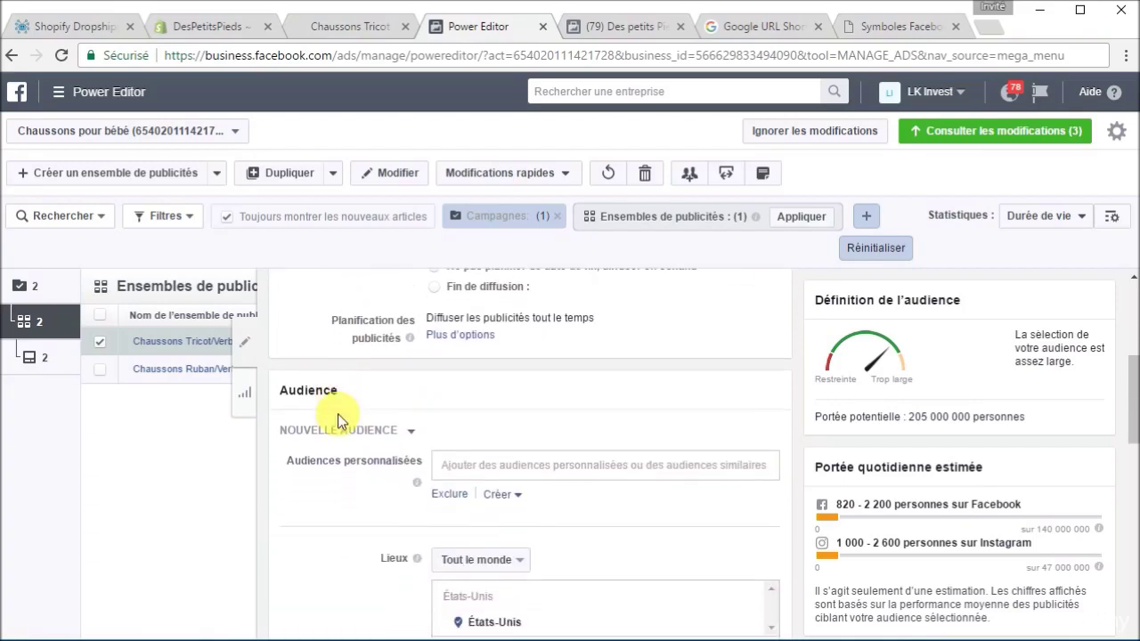
pyautogui.scroll(-1, 337, 419)
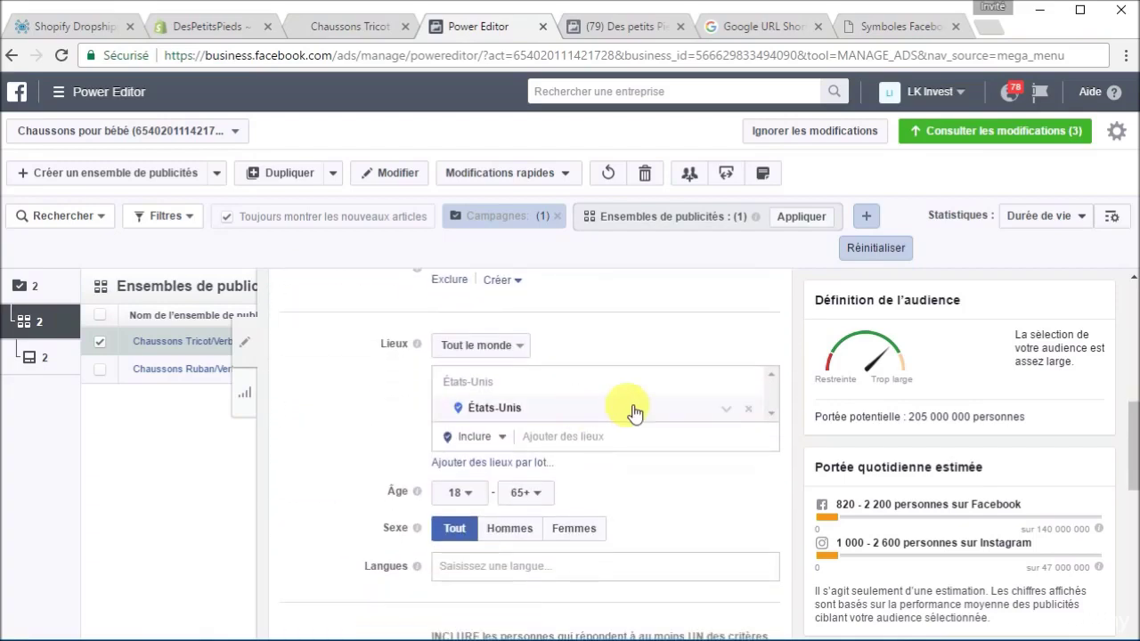
pyautogui.click(748, 408)
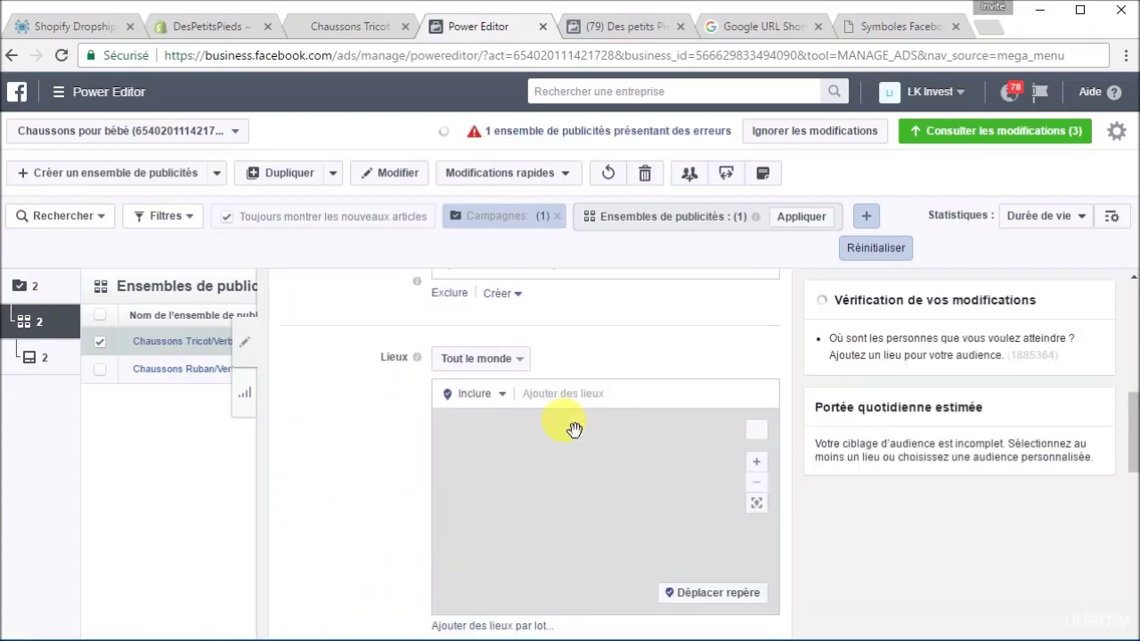
pyautogui.click(608, 382)
pyautogui.write('Fr')
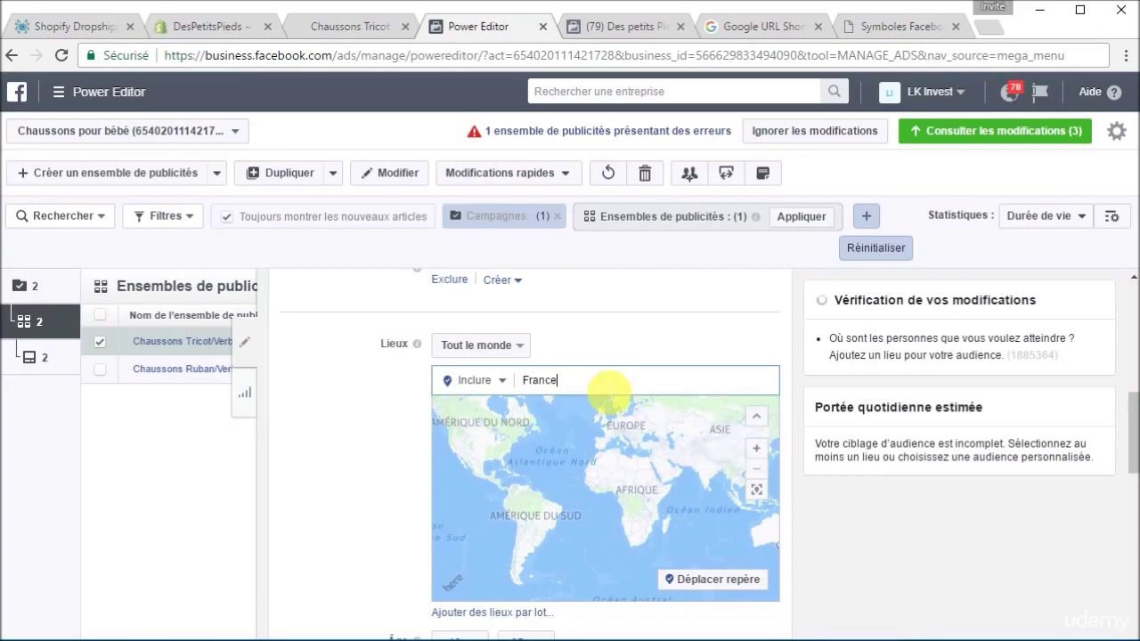
pyautogui.write('ance')
pyautogui.click(610, 398)
# Add the countries Suisse, Belgique, Luxembourg and Canada to the audience's included locations
pyautogui.write('suisse')
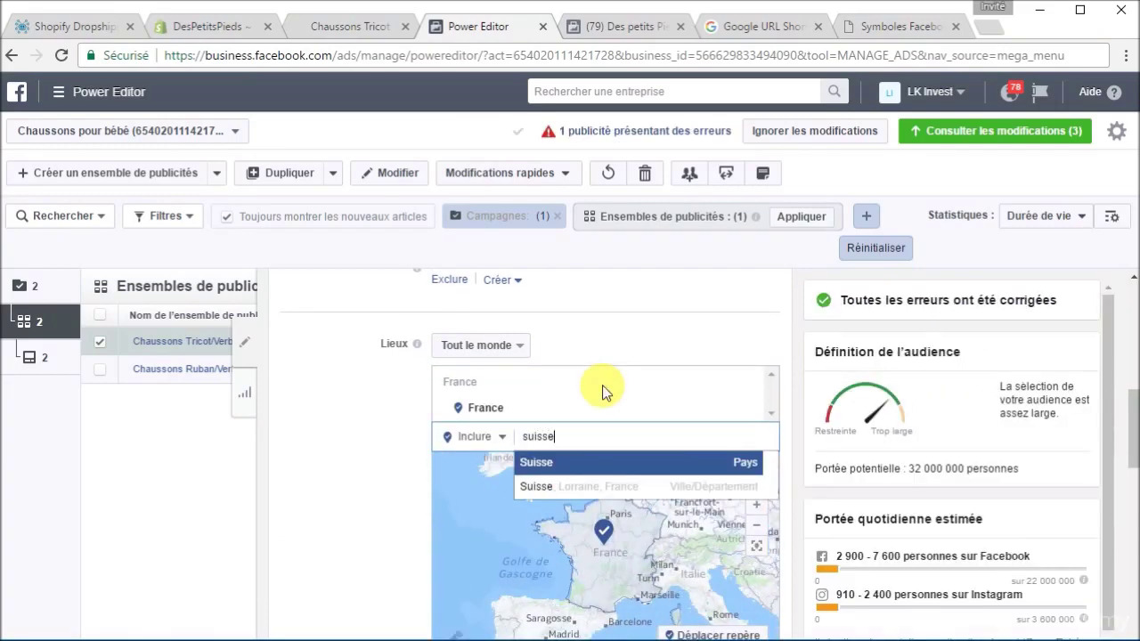
pyautogui.press('Return')
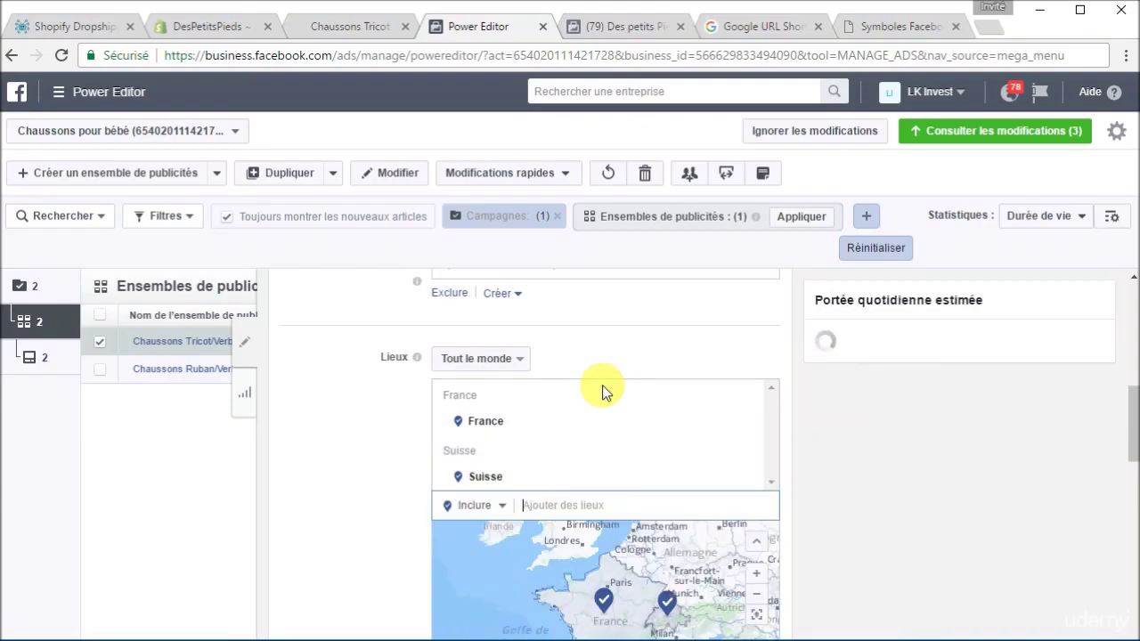
pyautogui.write('belg')
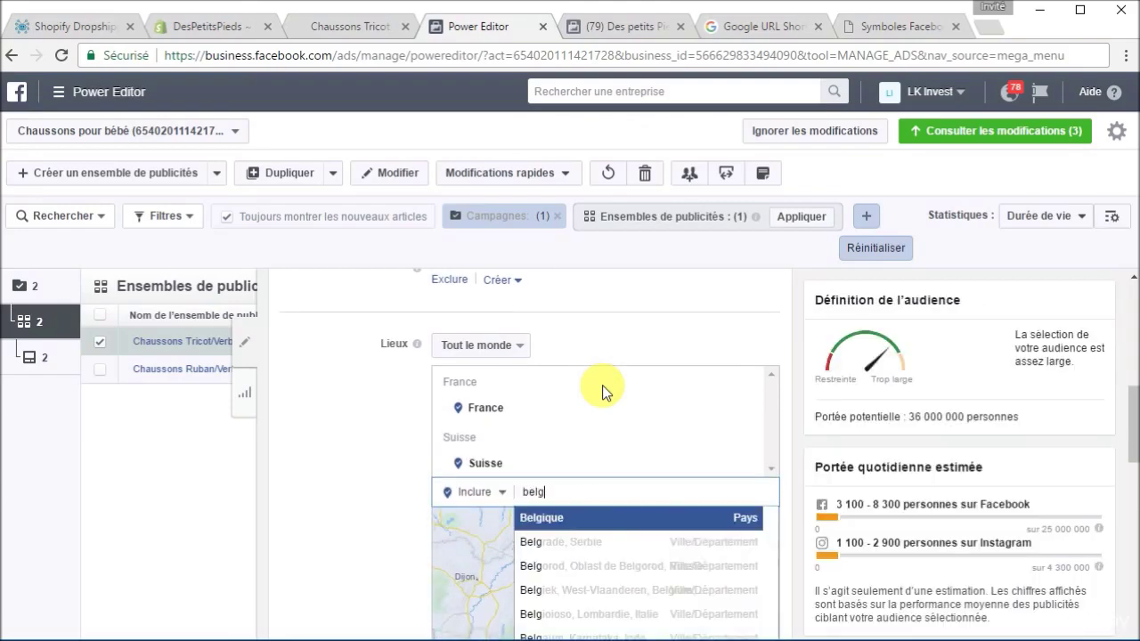
pyautogui.press('Return')
pyautogui.write('luxe')
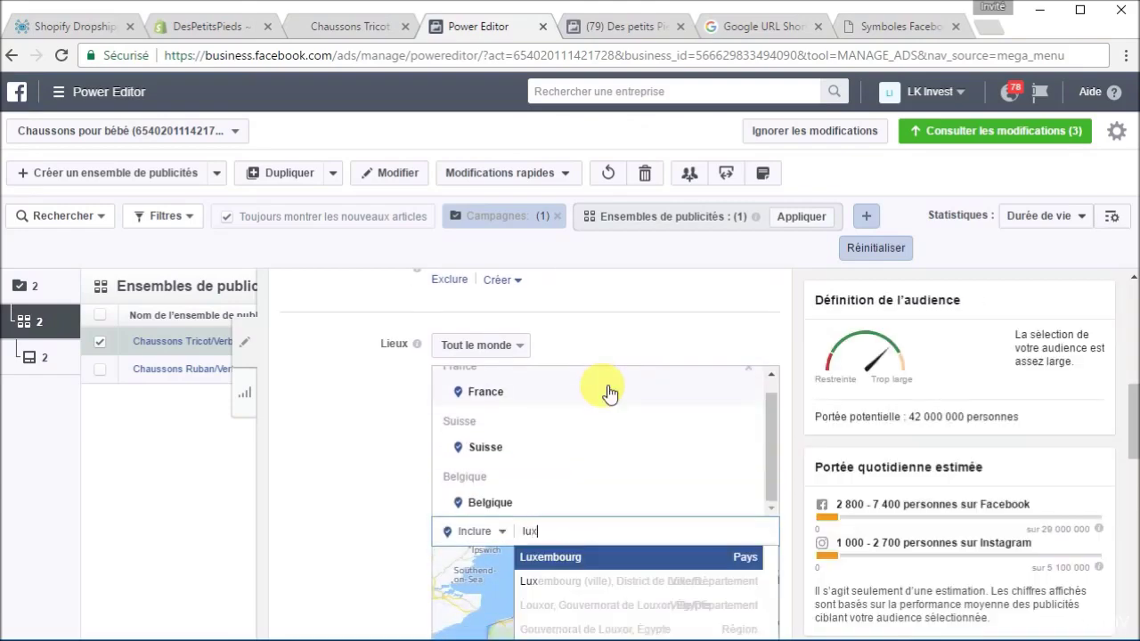
pyautogui.press('Return')
pyautogui.write('cana')
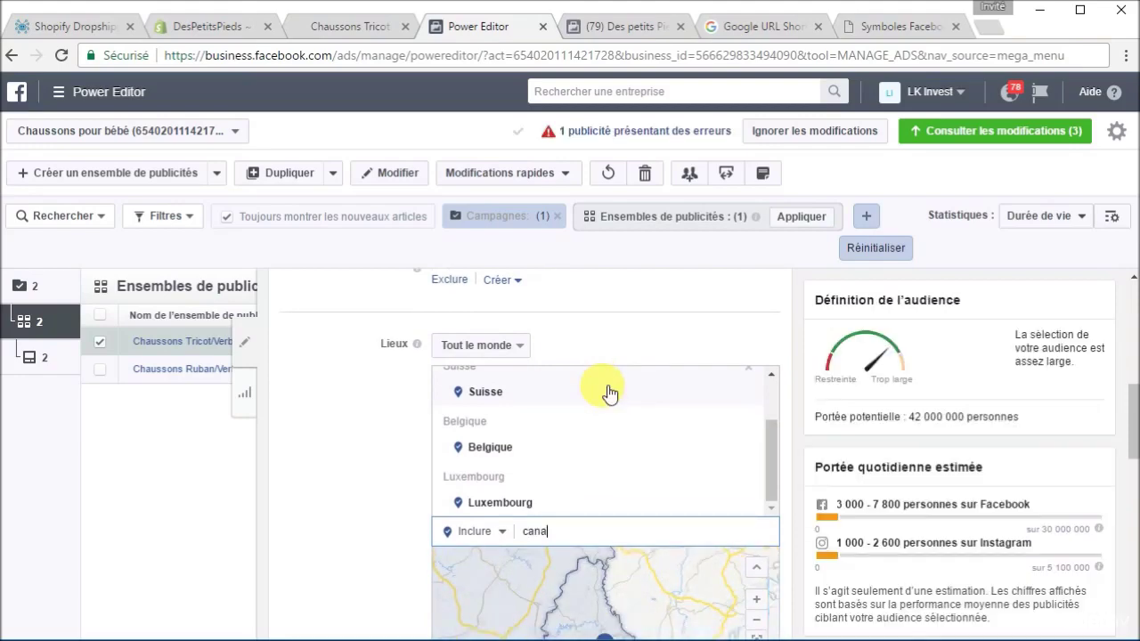
pyautogui.press('Return')
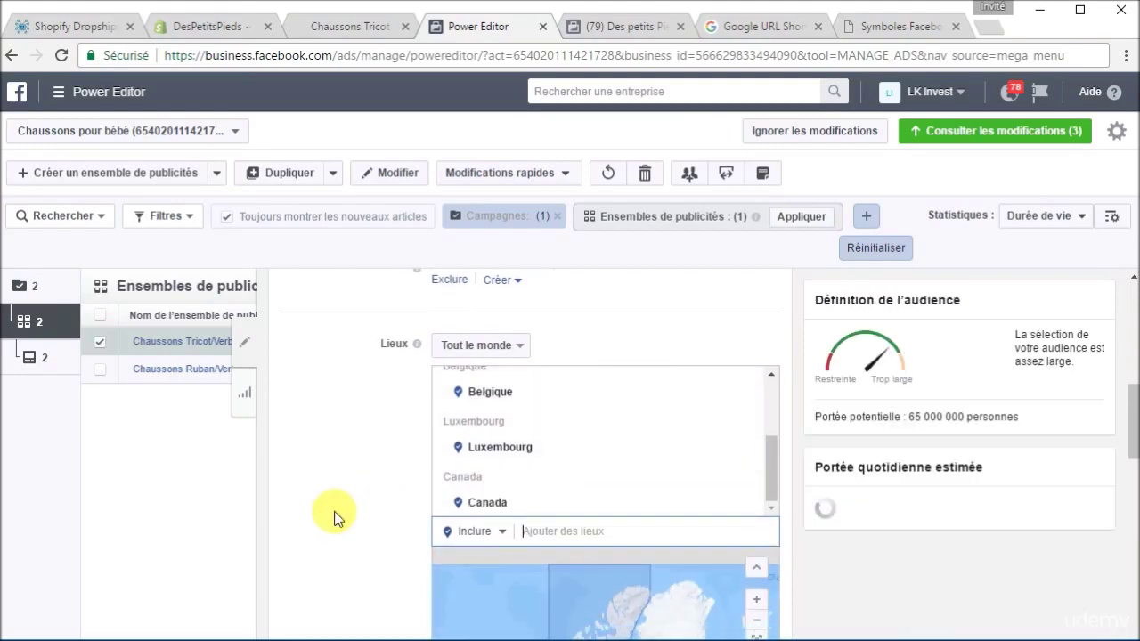
# Restrict the audience to women (Femmes) aged 25 to 44
pyautogui.scroll(-2, 334, 517)
pyautogui.scroll(-4, 333, 516)
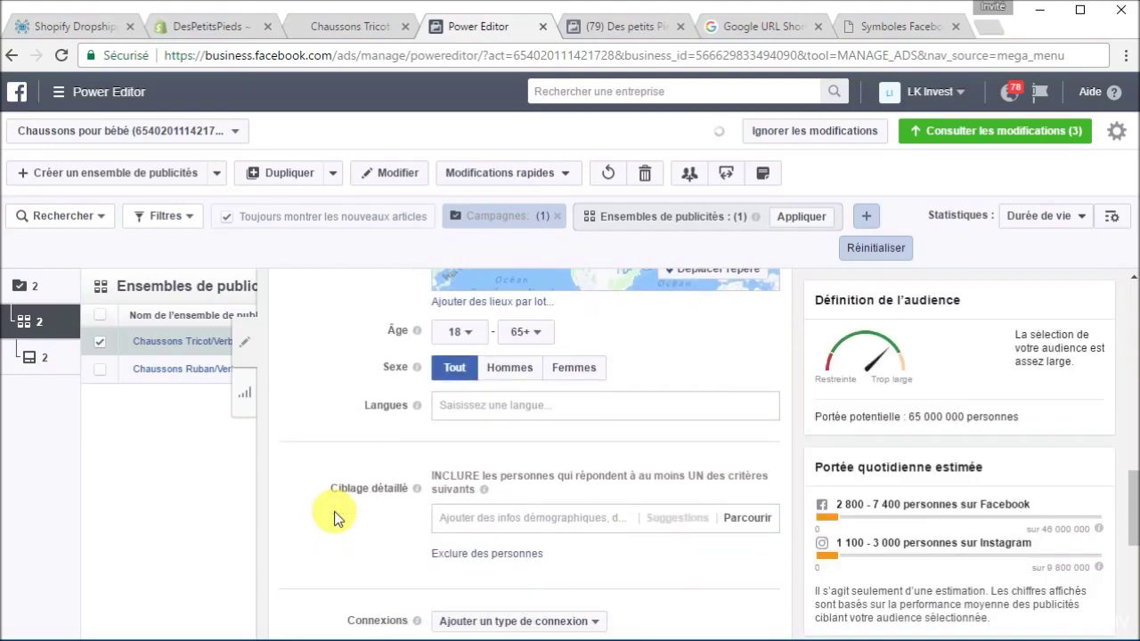
pyautogui.click(459, 331)
pyautogui.scroll(-1, 478, 501)
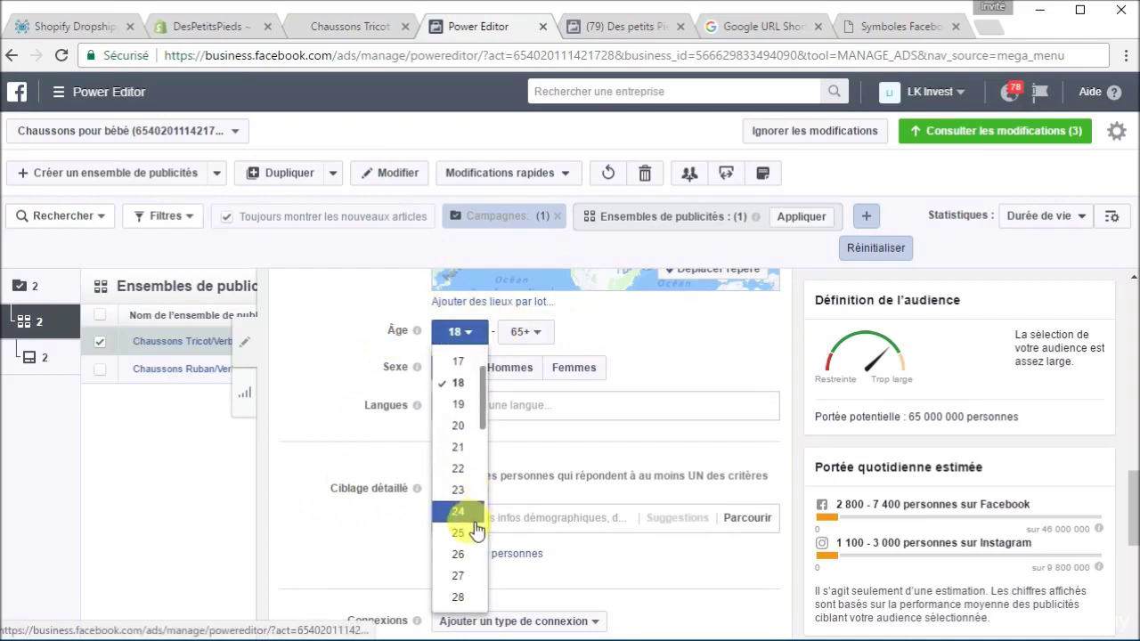
pyautogui.click(531, 381)
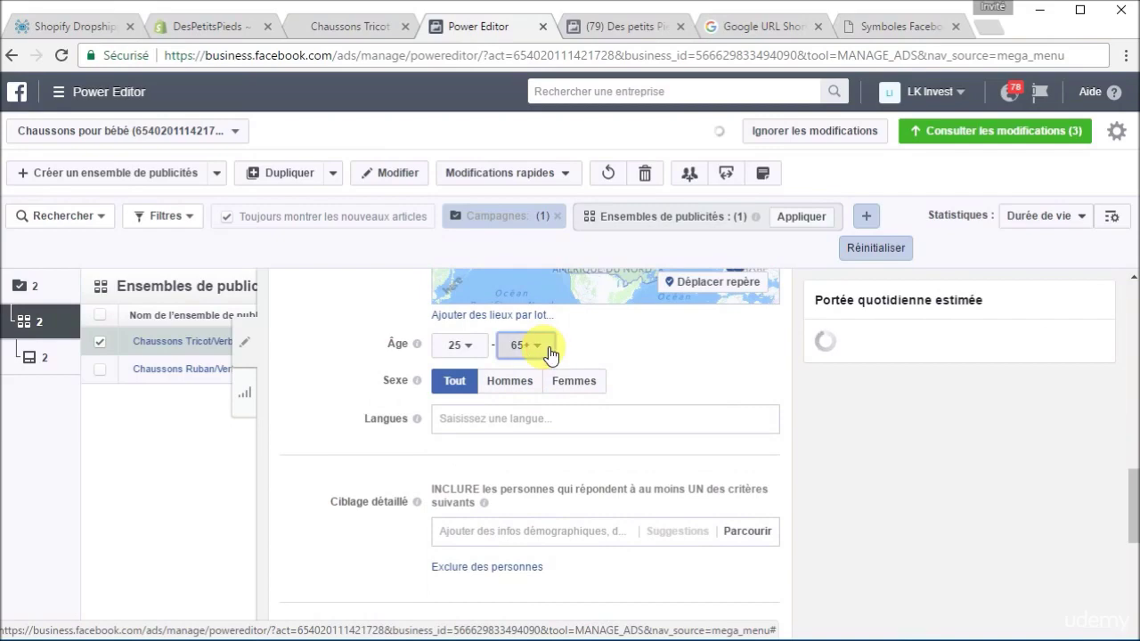
pyautogui.click(523, 332)
pyautogui.scroll(-5, 532, 480)
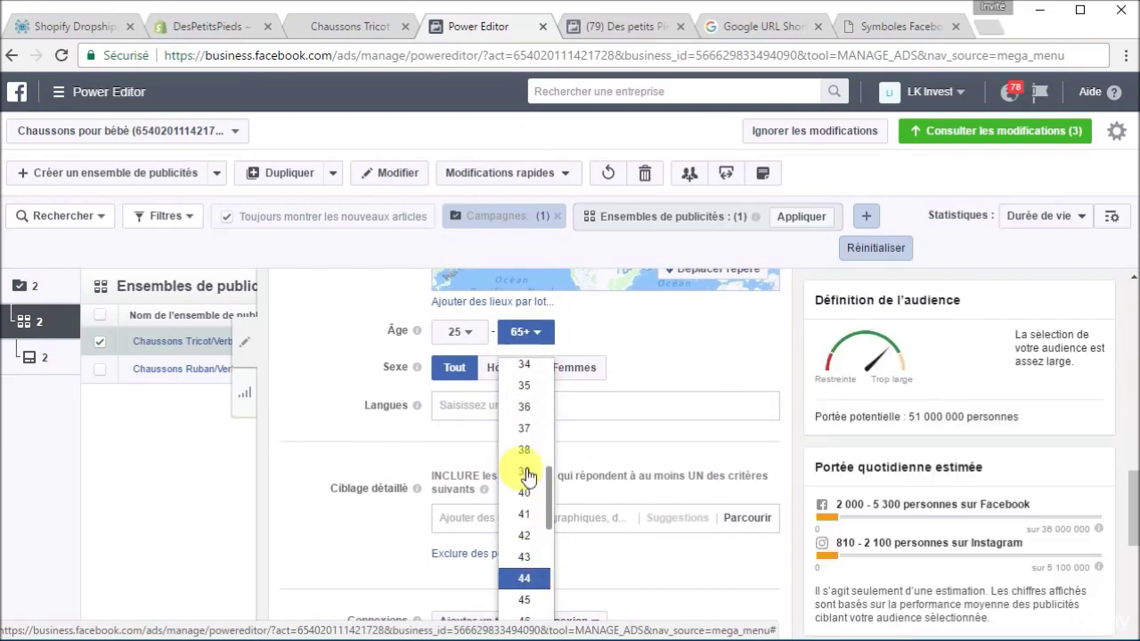
pyautogui.click(529, 578)
pyautogui.click(586, 381)
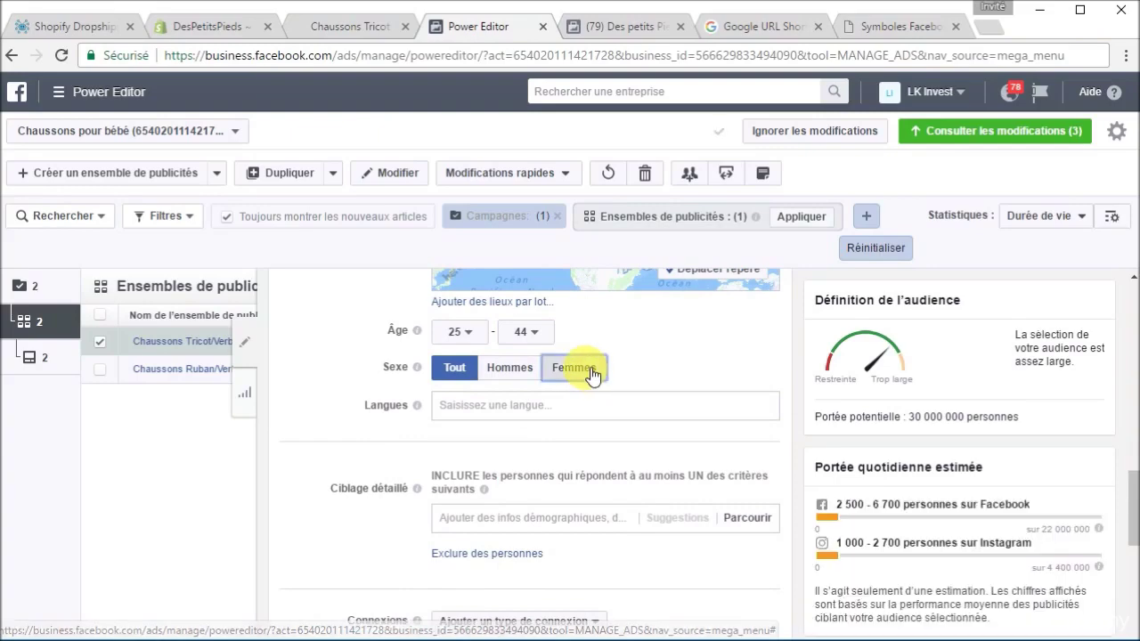
# Choose to edit the ad set's placements manually and exclude Instagram from the platforms
pyautogui.scroll(-5, 299, 472)
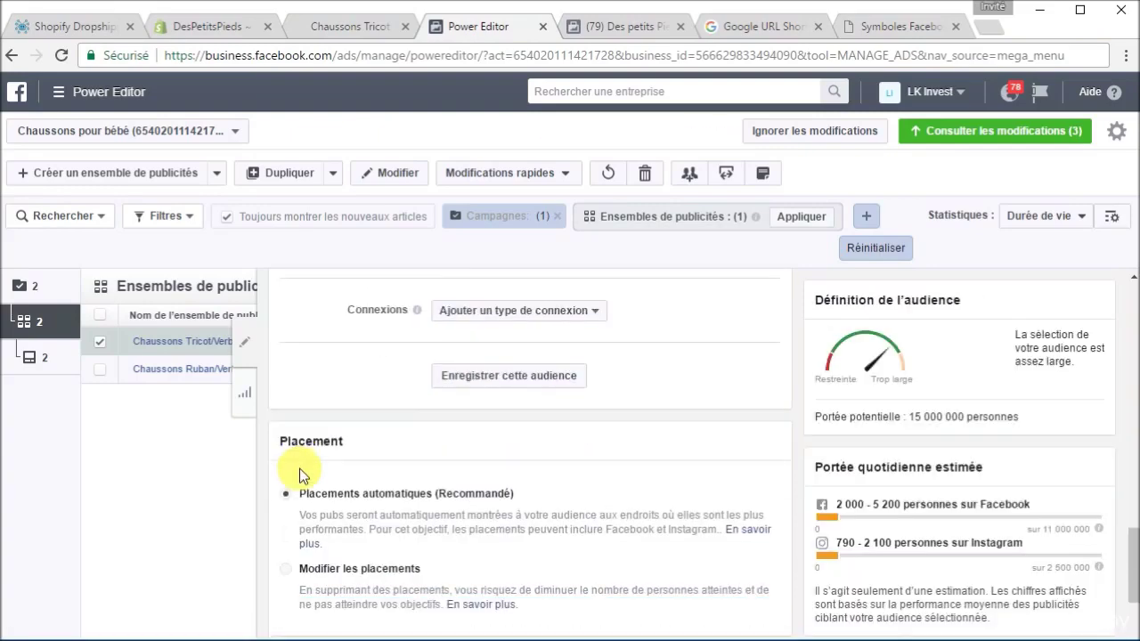
pyautogui.click(355, 399)
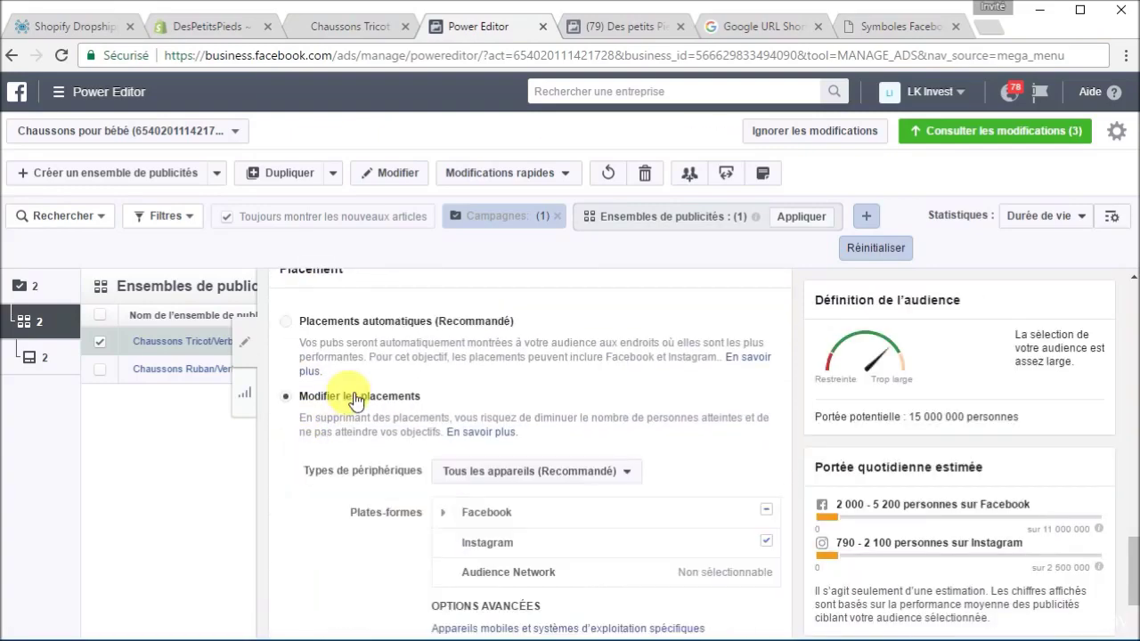
pyautogui.click(765, 543)
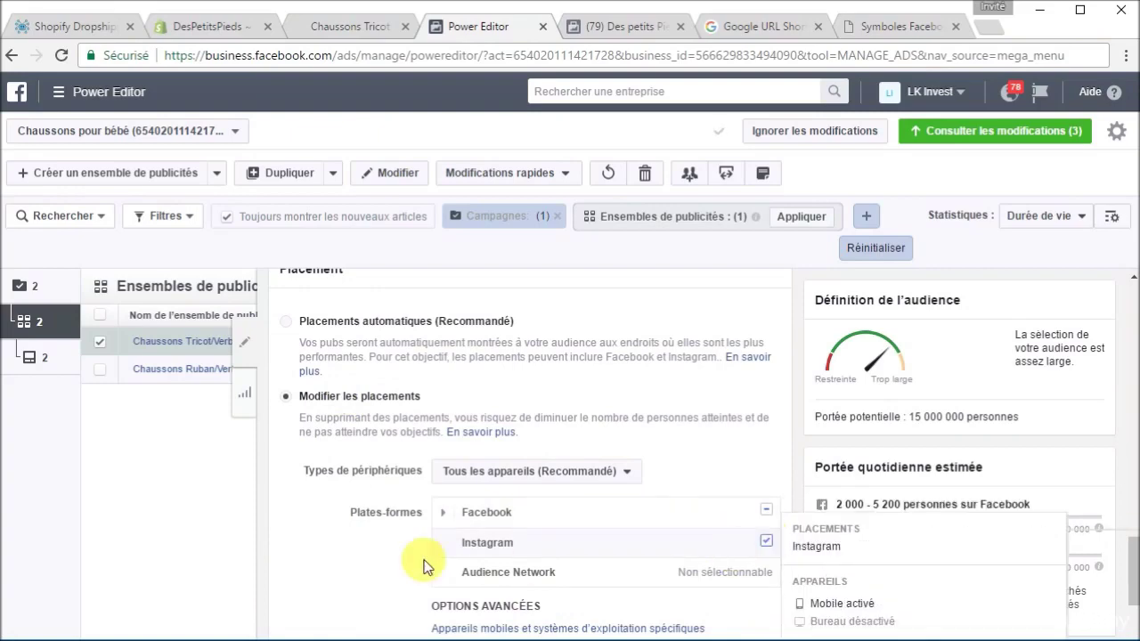
pyautogui.scroll(-3, 343, 568)
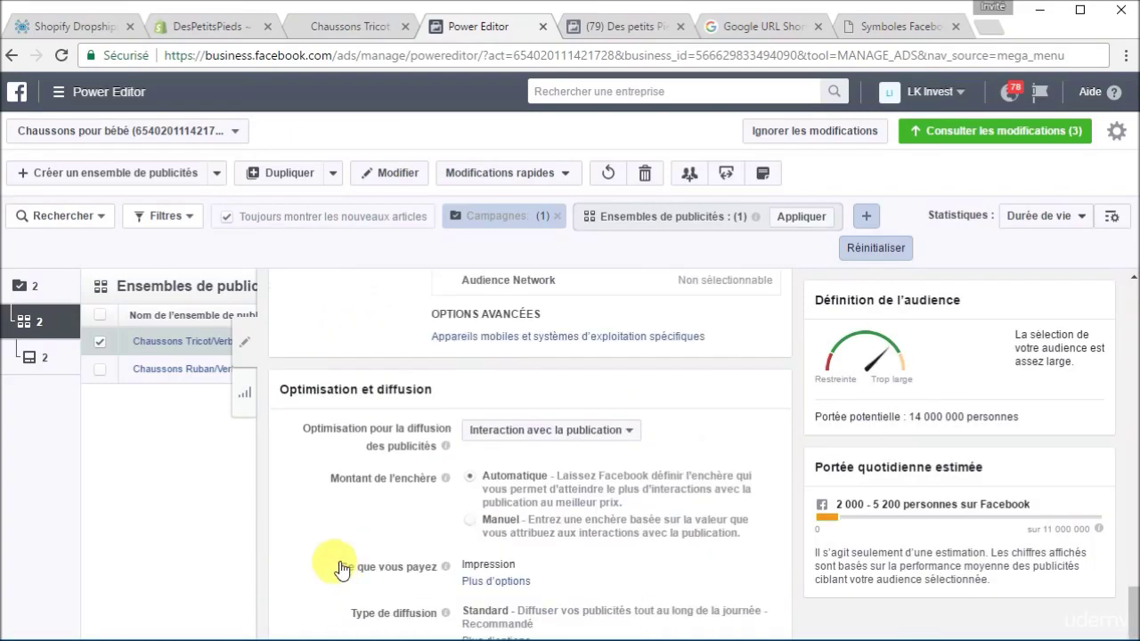
# Open the Chaussons Tricot/Verbaudet ad, use the existing Chaussons Tricot Pour l'Hiver page post as its content and check its preview
pyautogui.click(51, 362)
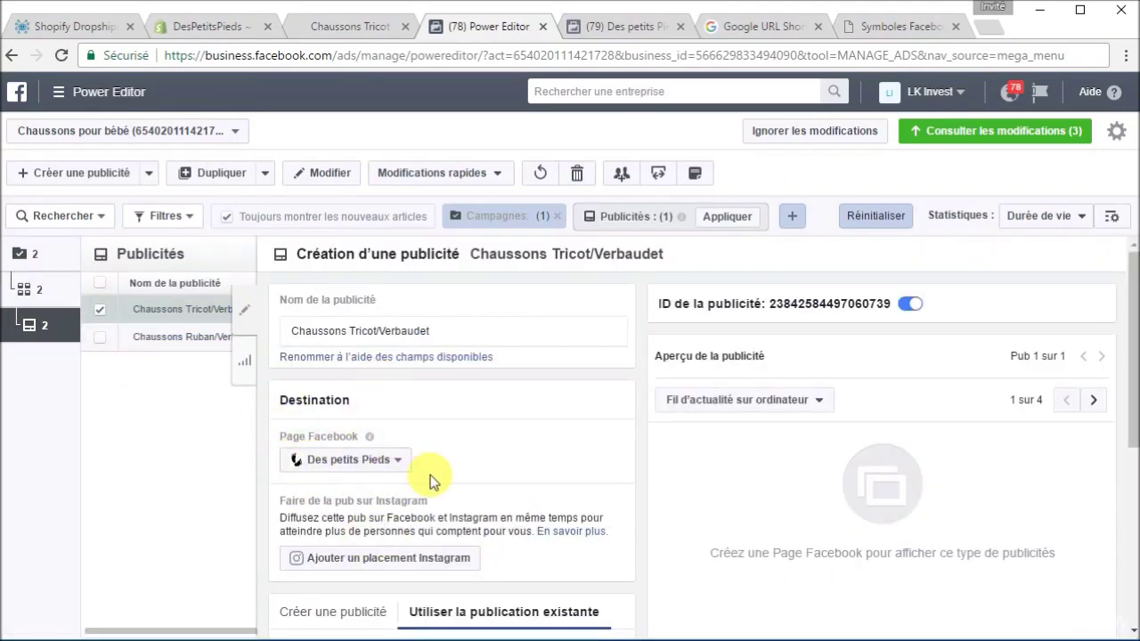
pyautogui.scroll(-4, 429, 475)
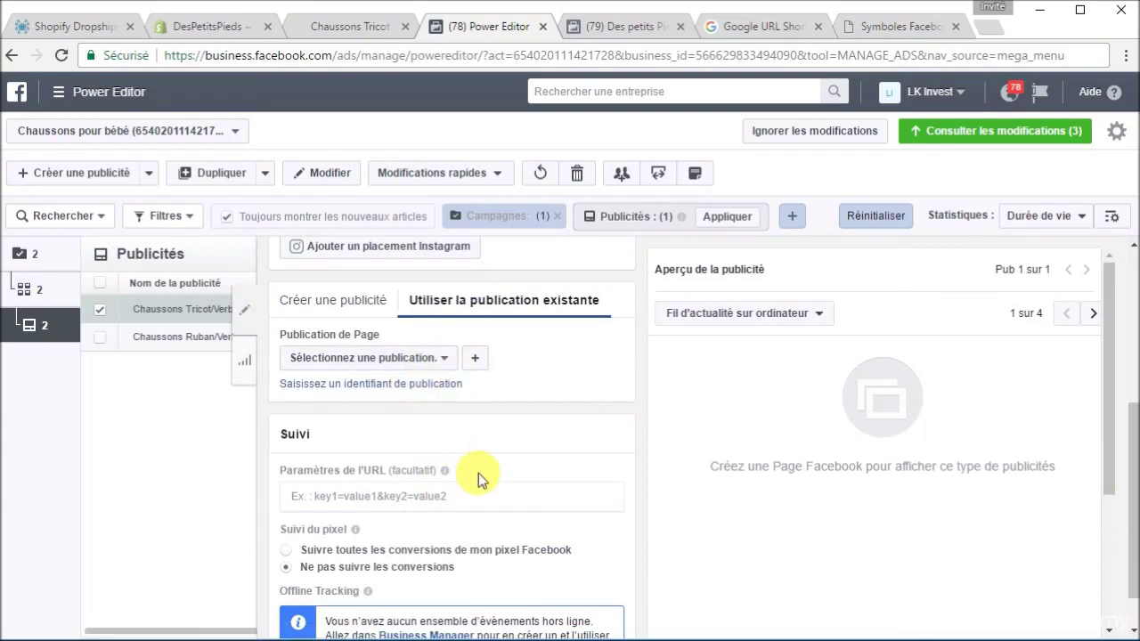
pyautogui.scroll(2, 472, 467)
pyautogui.click(448, 532)
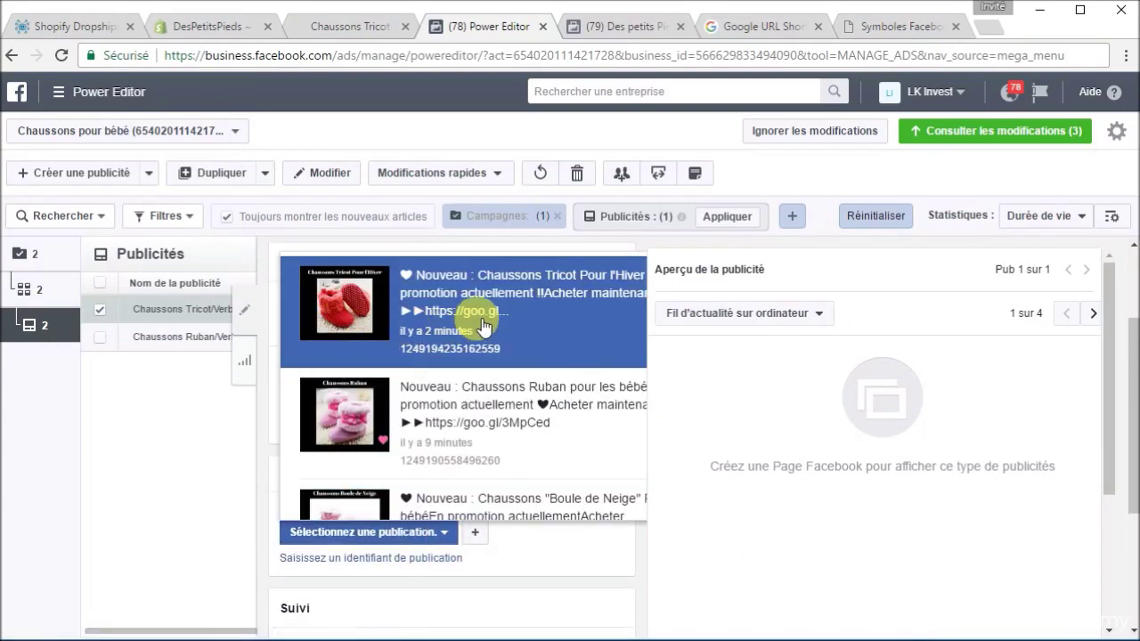
pyautogui.click(482, 323)
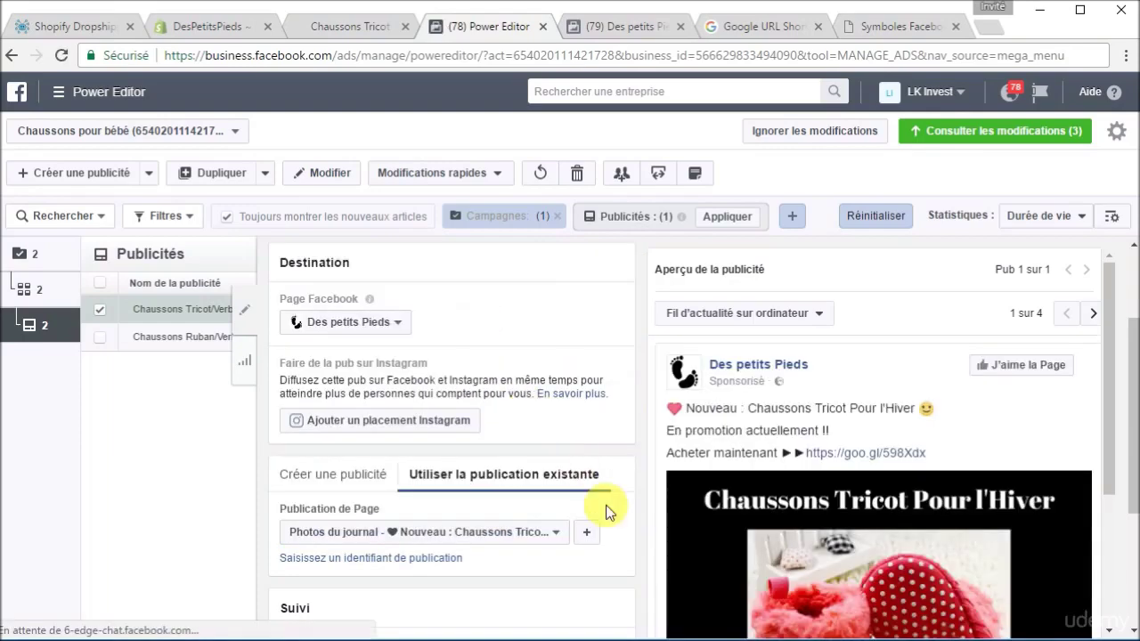
pyautogui.scroll(-2, 854, 458)
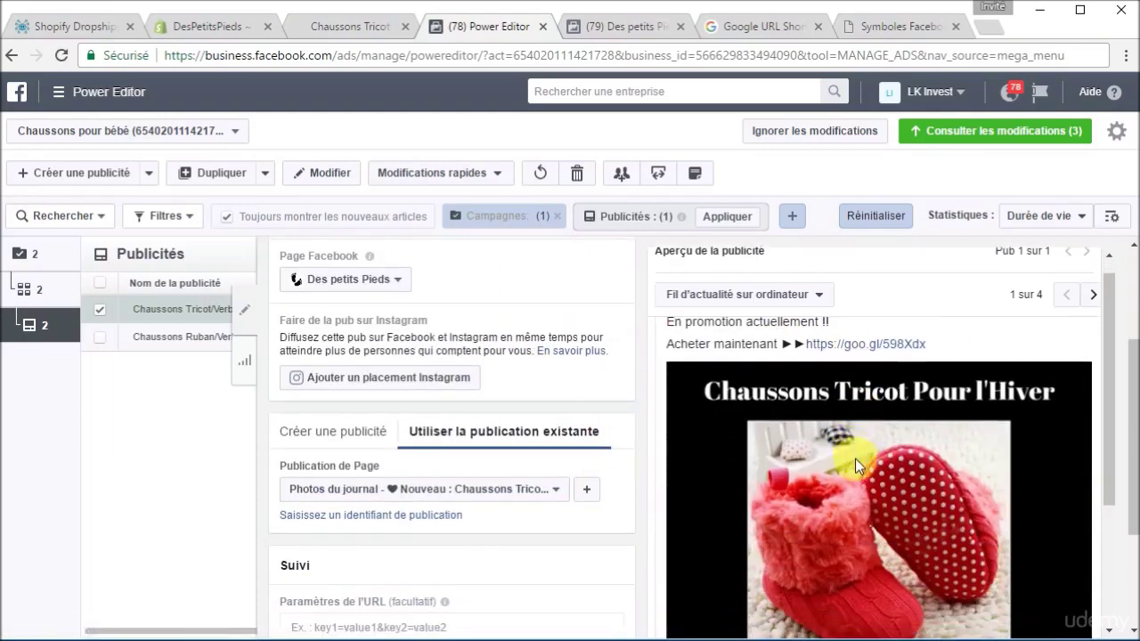
pyautogui.scroll(-2, 855, 458)
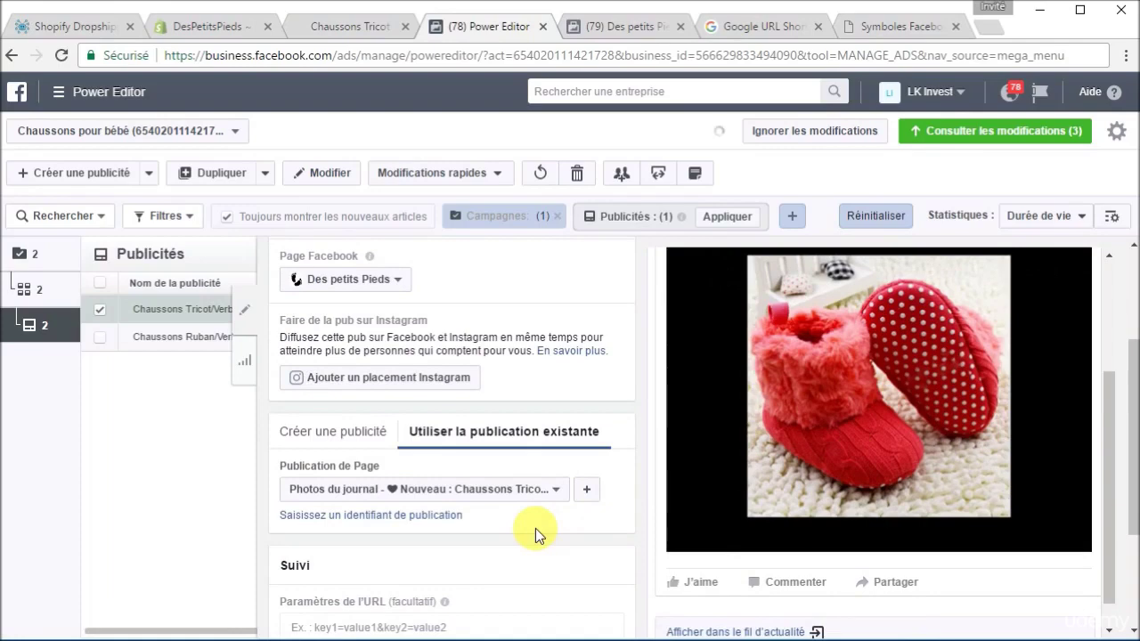
# Set the ad's pixel tracking to follow all conversions from the Facebook pixel
pyautogui.scroll(-1, 535, 528)
pyautogui.scroll(-3, 535, 528)
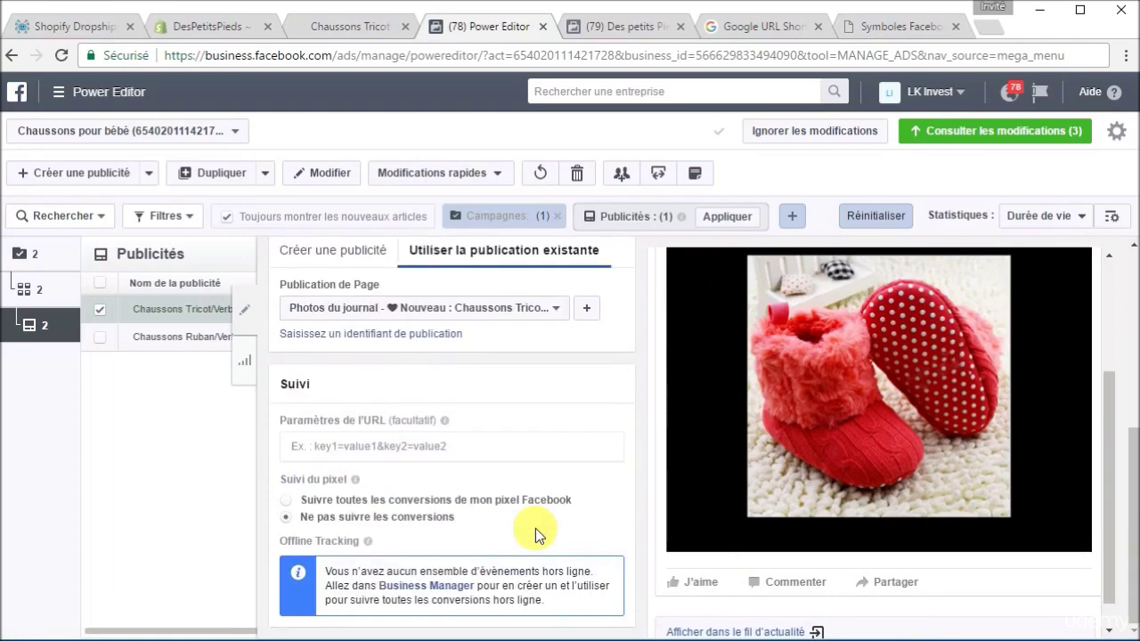
pyautogui.click(354, 501)
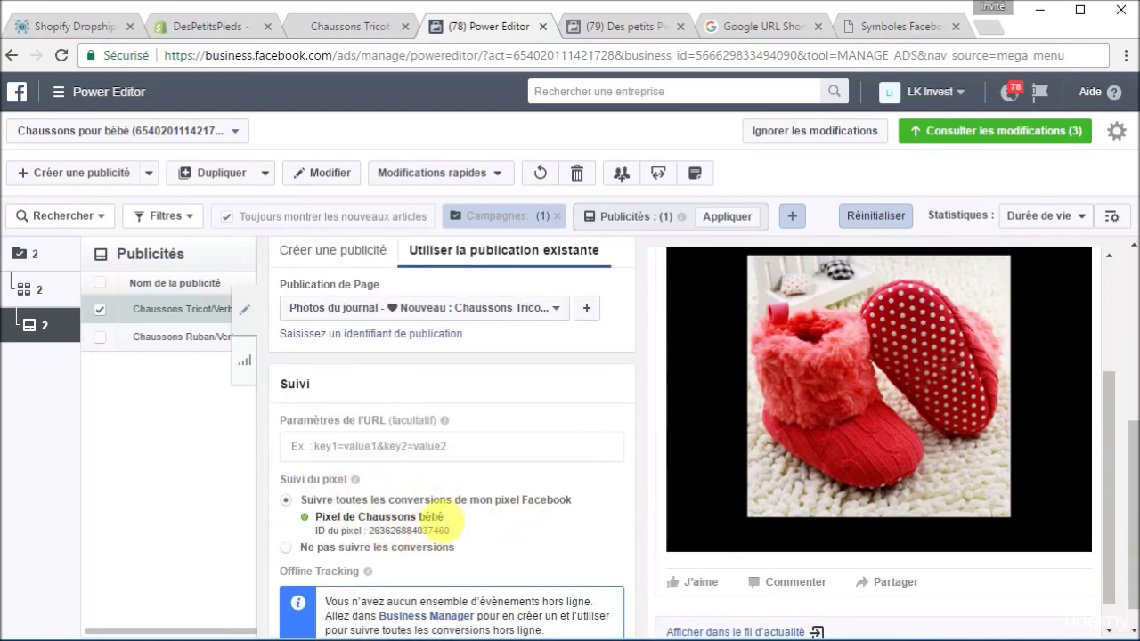
# Review the pending changes and publish the new Chaussons Tricot/Verbaudet campaign with its ad set and ad
pyautogui.click(997, 134)
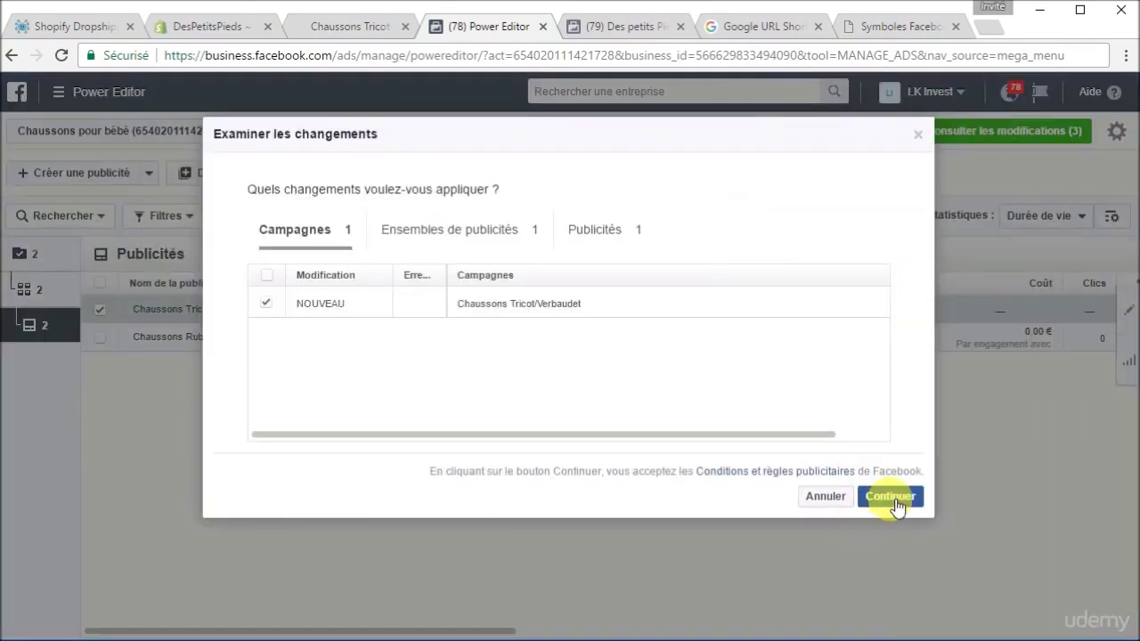
pyautogui.click(891, 497)
pyautogui.click(855, 613)
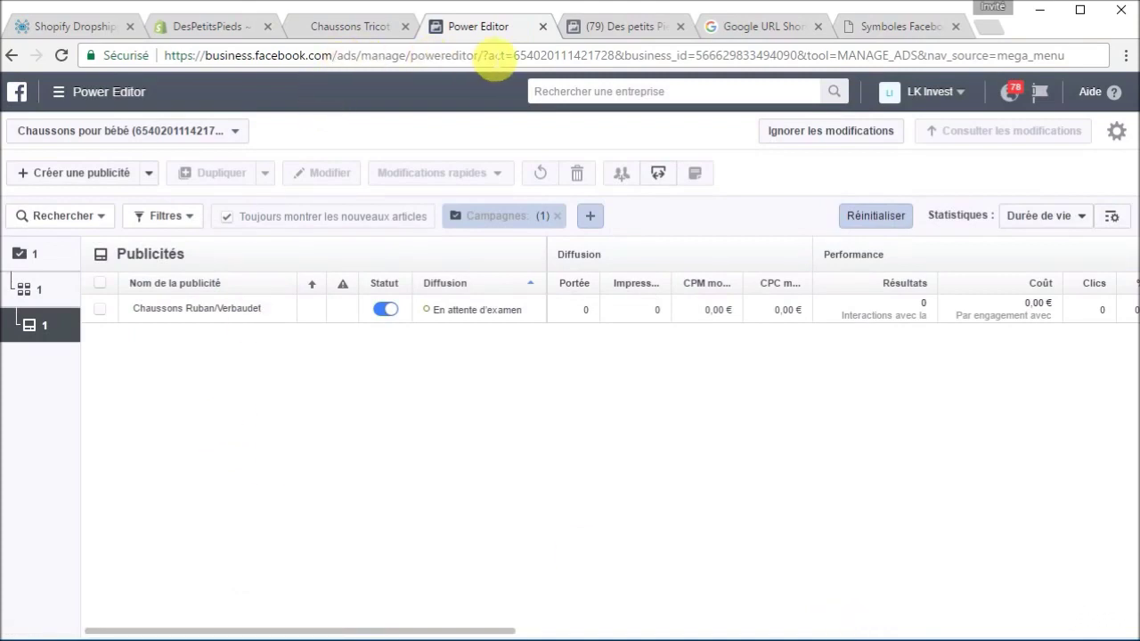
# Review the vertbaudet and magicmaman interests in the Excel audience sheet, and return to the Shopify Dropshipping mind map in the browser
pyautogui.click(351, 33)
pyautogui.click(229, 29)
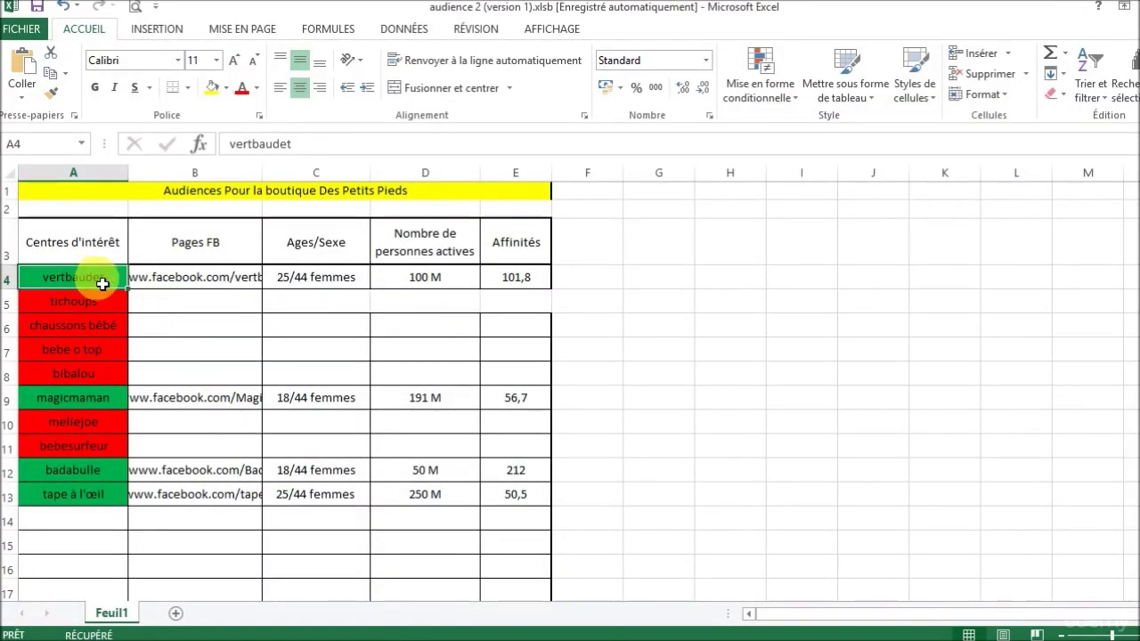
pyautogui.click(89, 399)
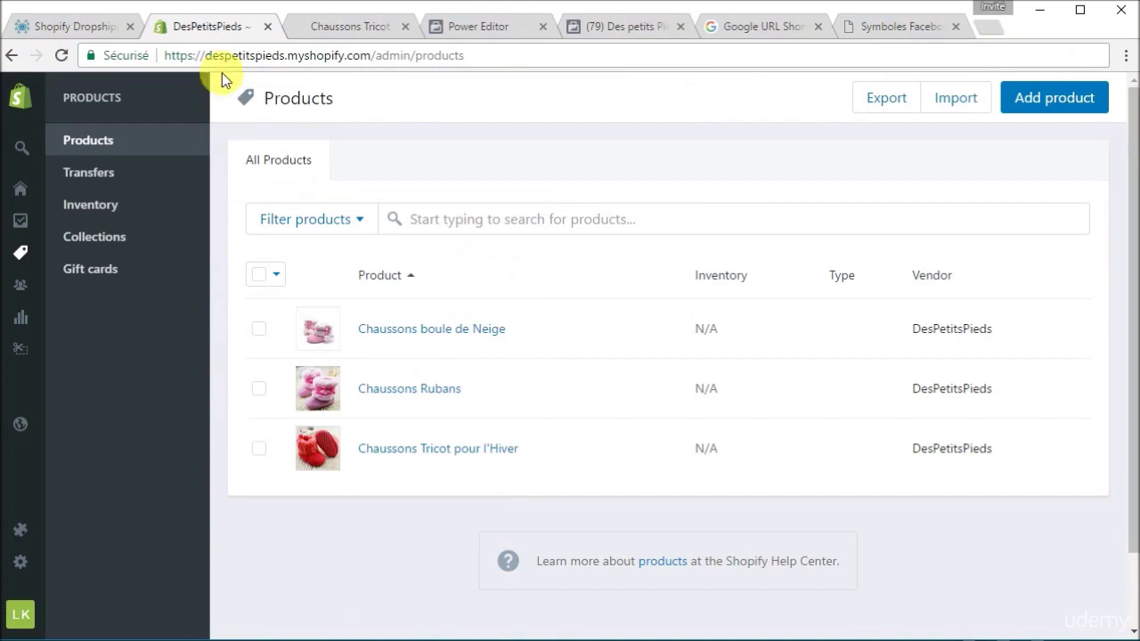
pyautogui.click(80, 28)
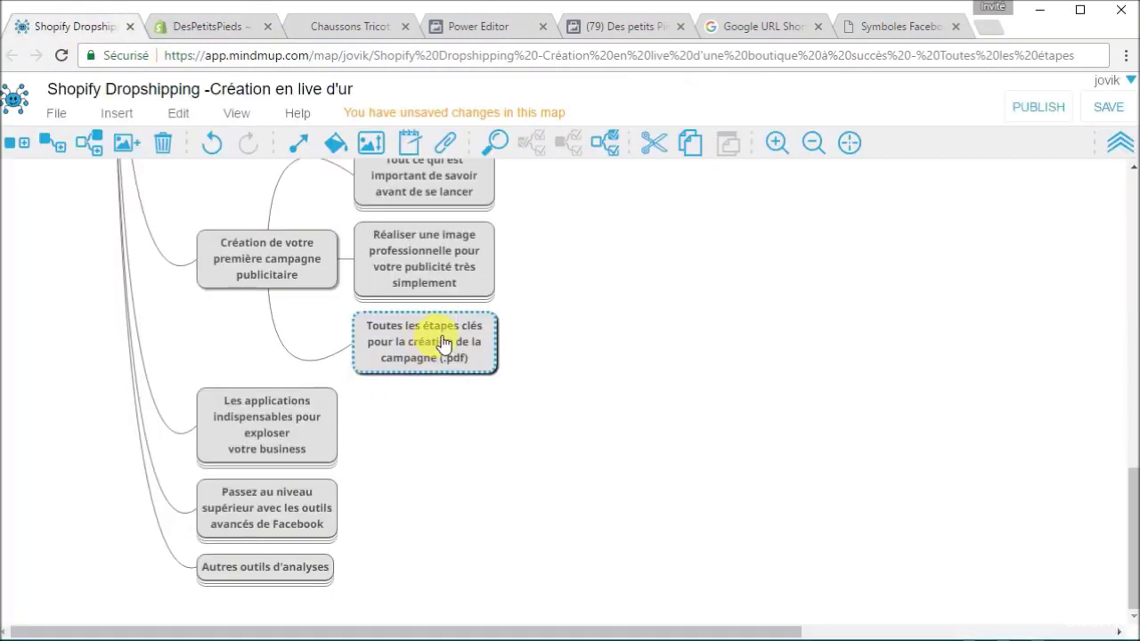